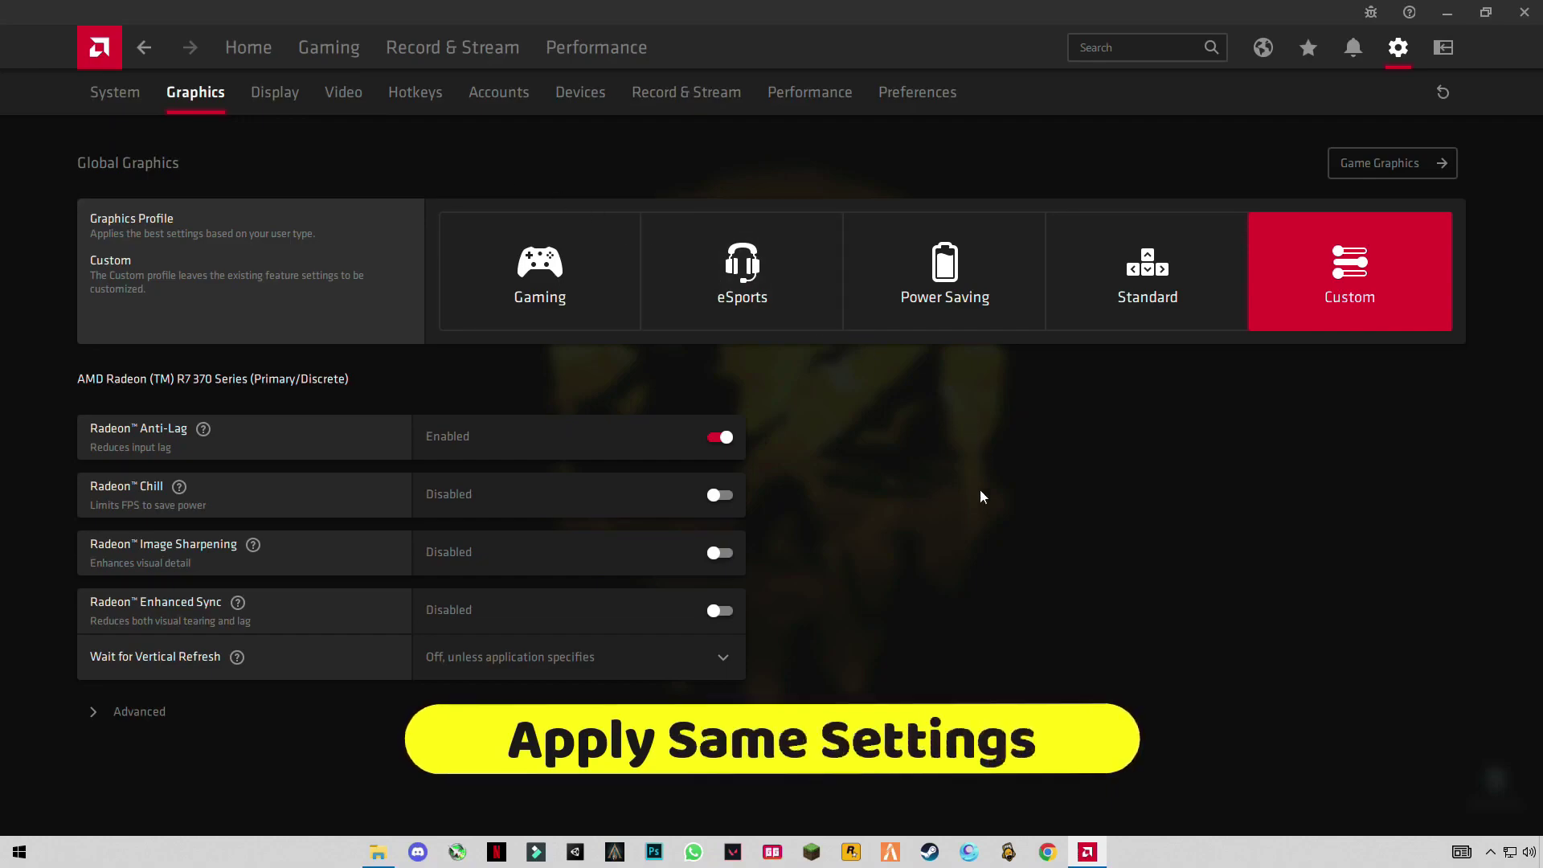
# Step: Expand the advanced graphics options and apply the Gaming graphics profile, keeping Radeon Anti-Lag enabled
pyautogui.click(143, 714)
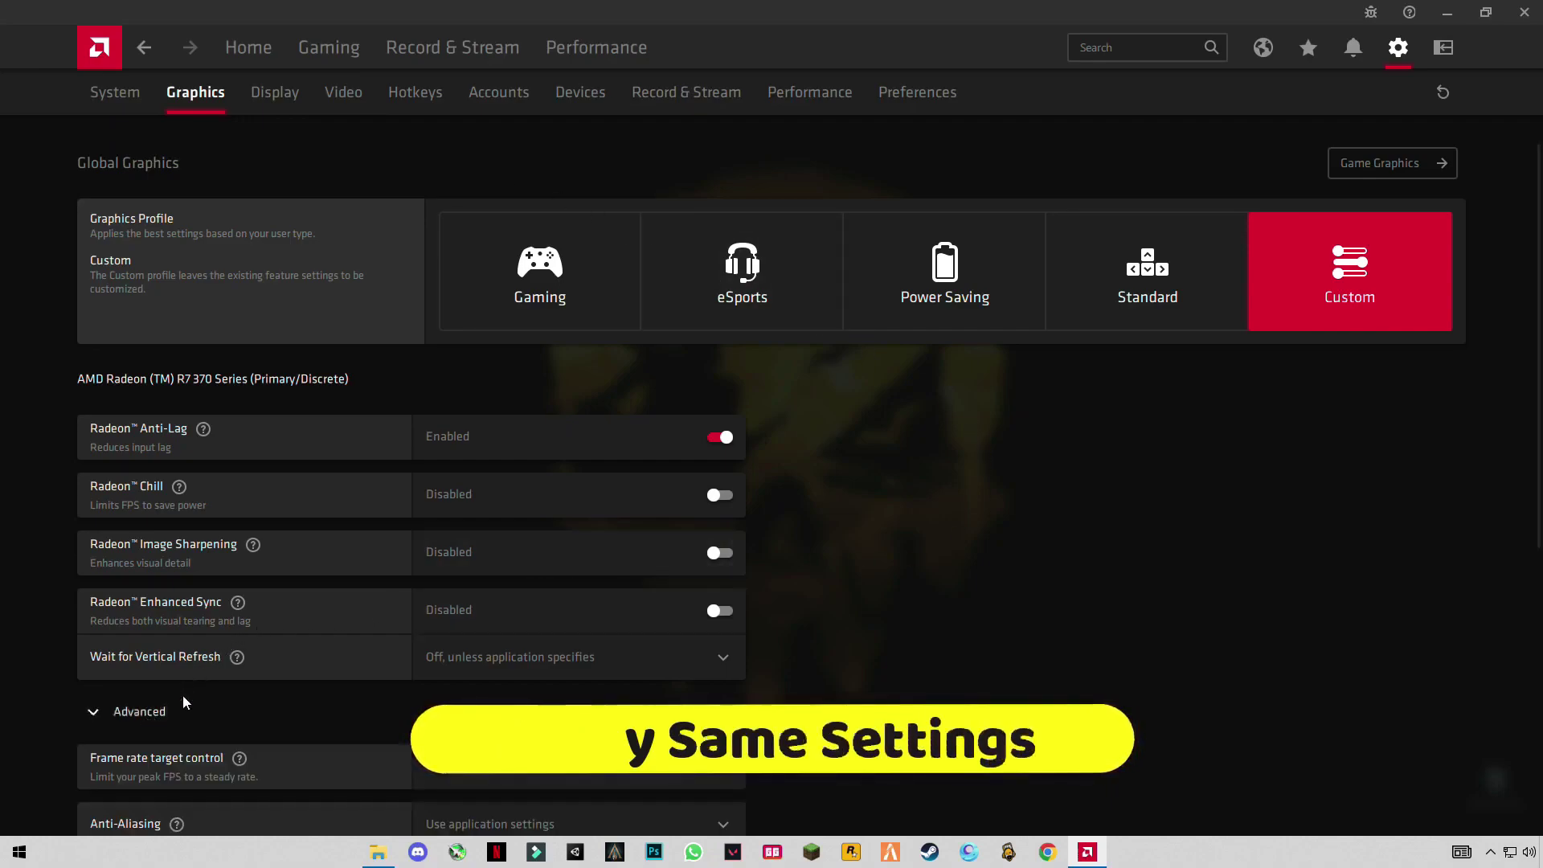
pyautogui.click(722, 442)
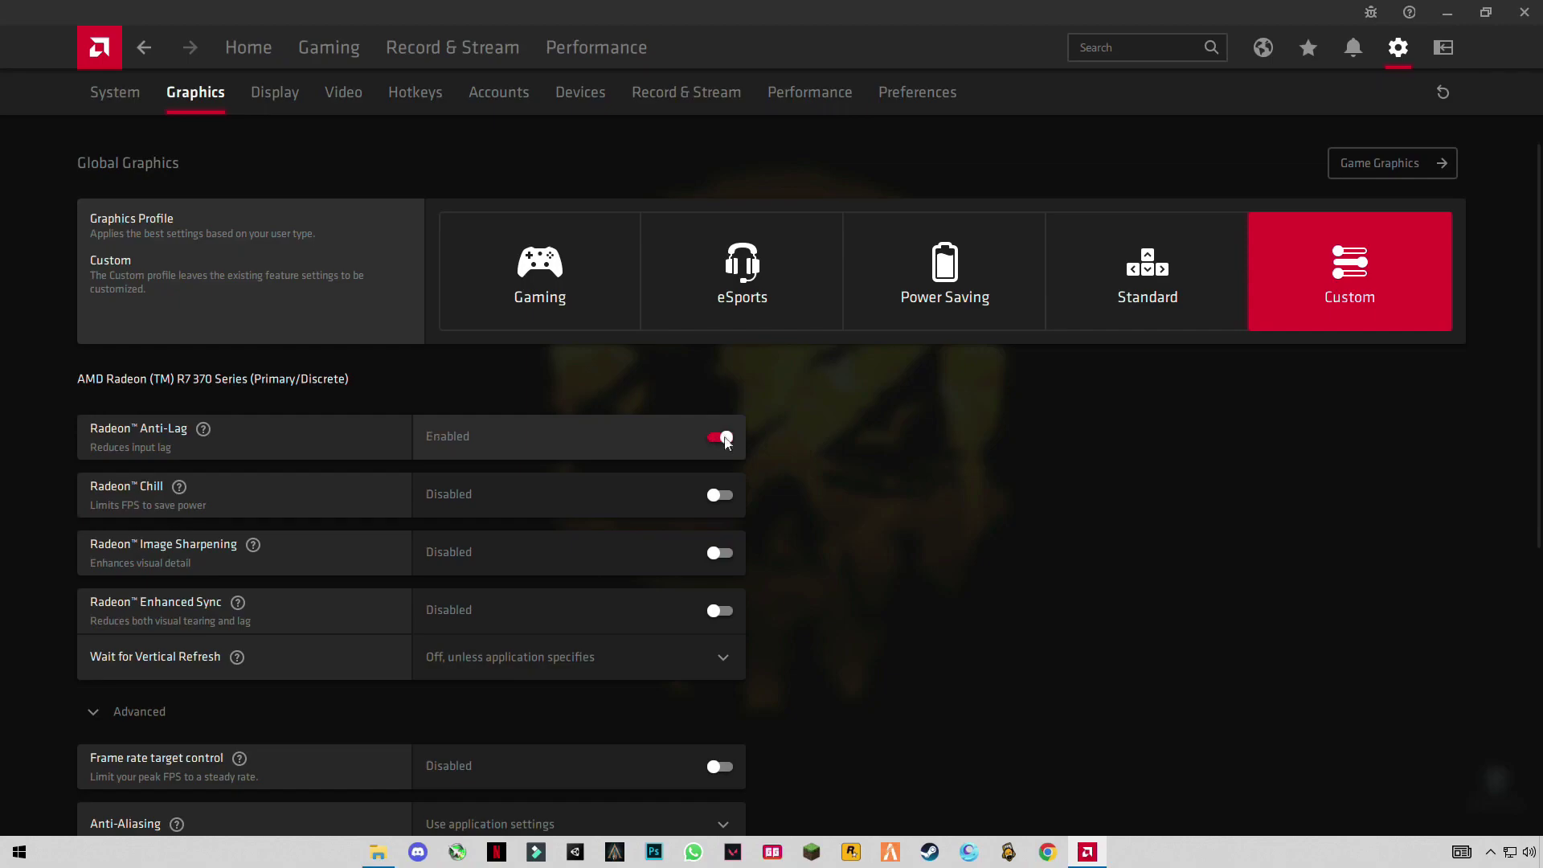
pyautogui.click(628, 319)
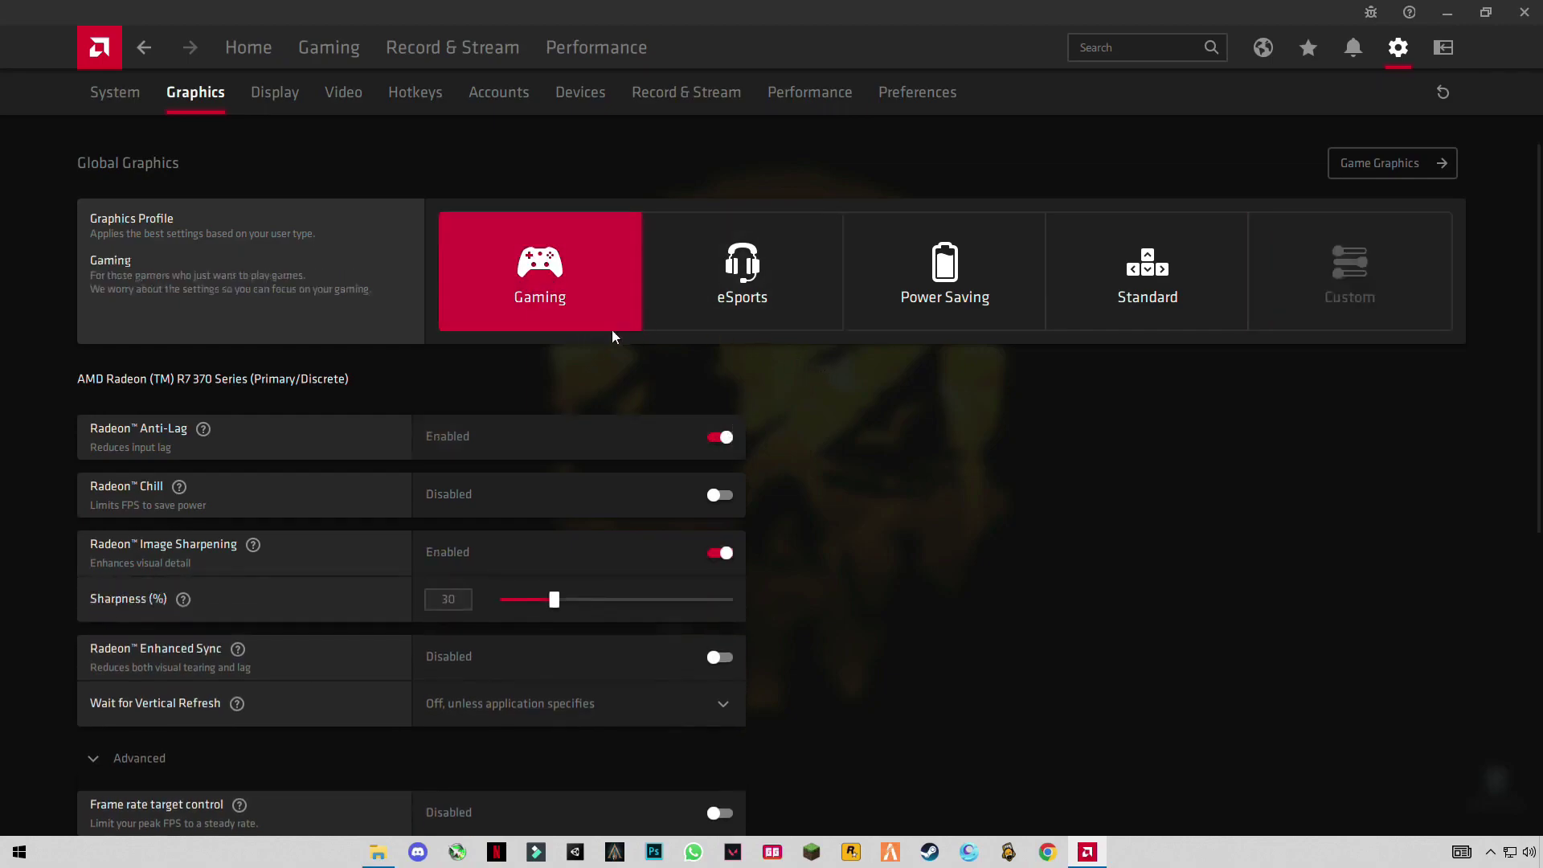
# Step: Disable Radeon Image Sharpening and enable Radeon Enhanced Sync
pyautogui.scroll(-3, 720, 490)
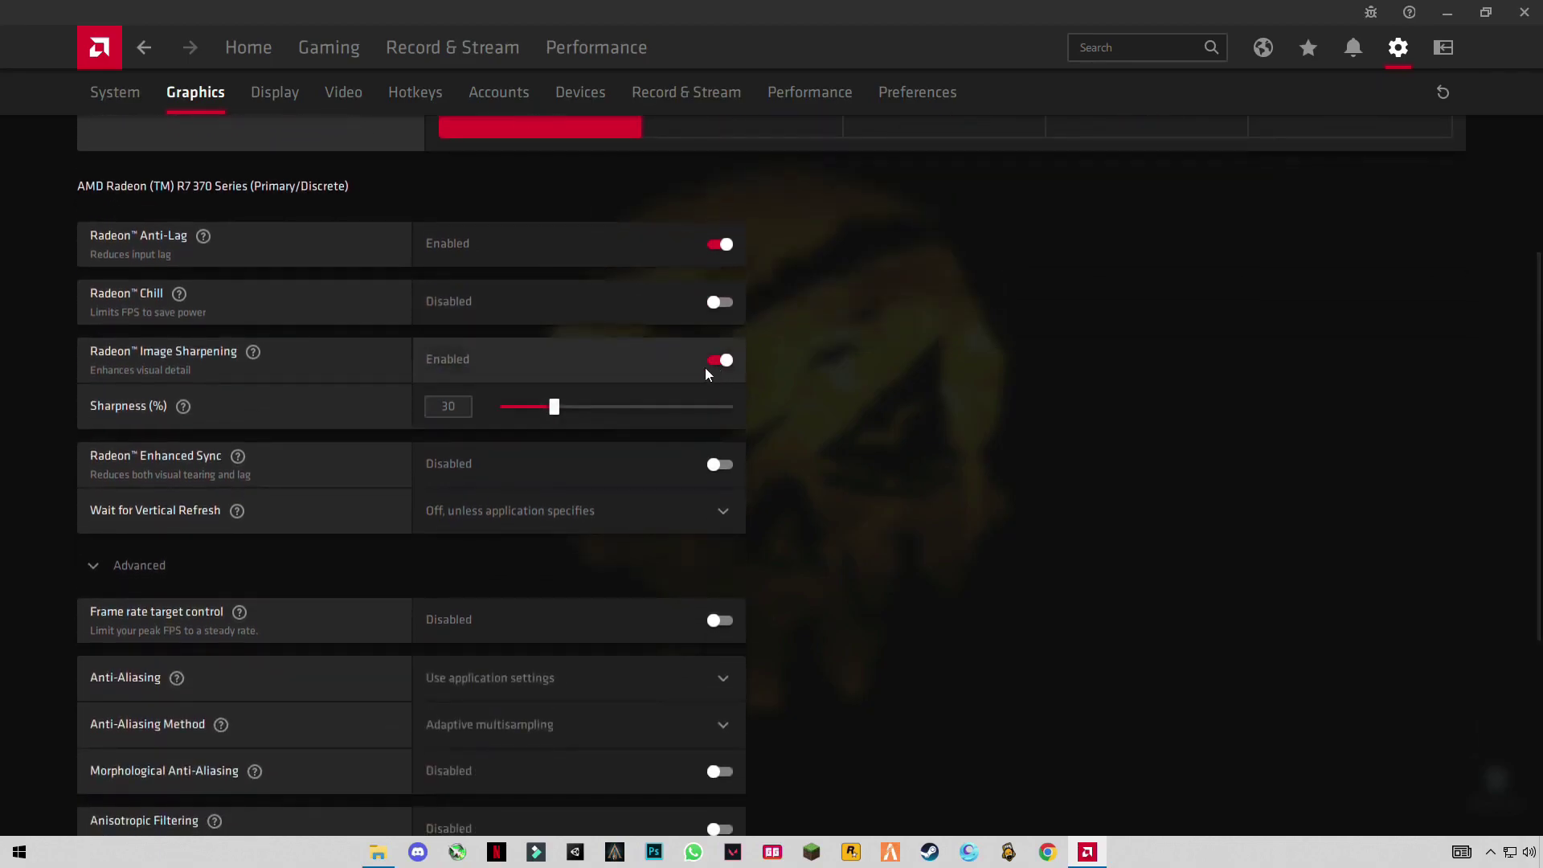
pyautogui.click(720, 359)
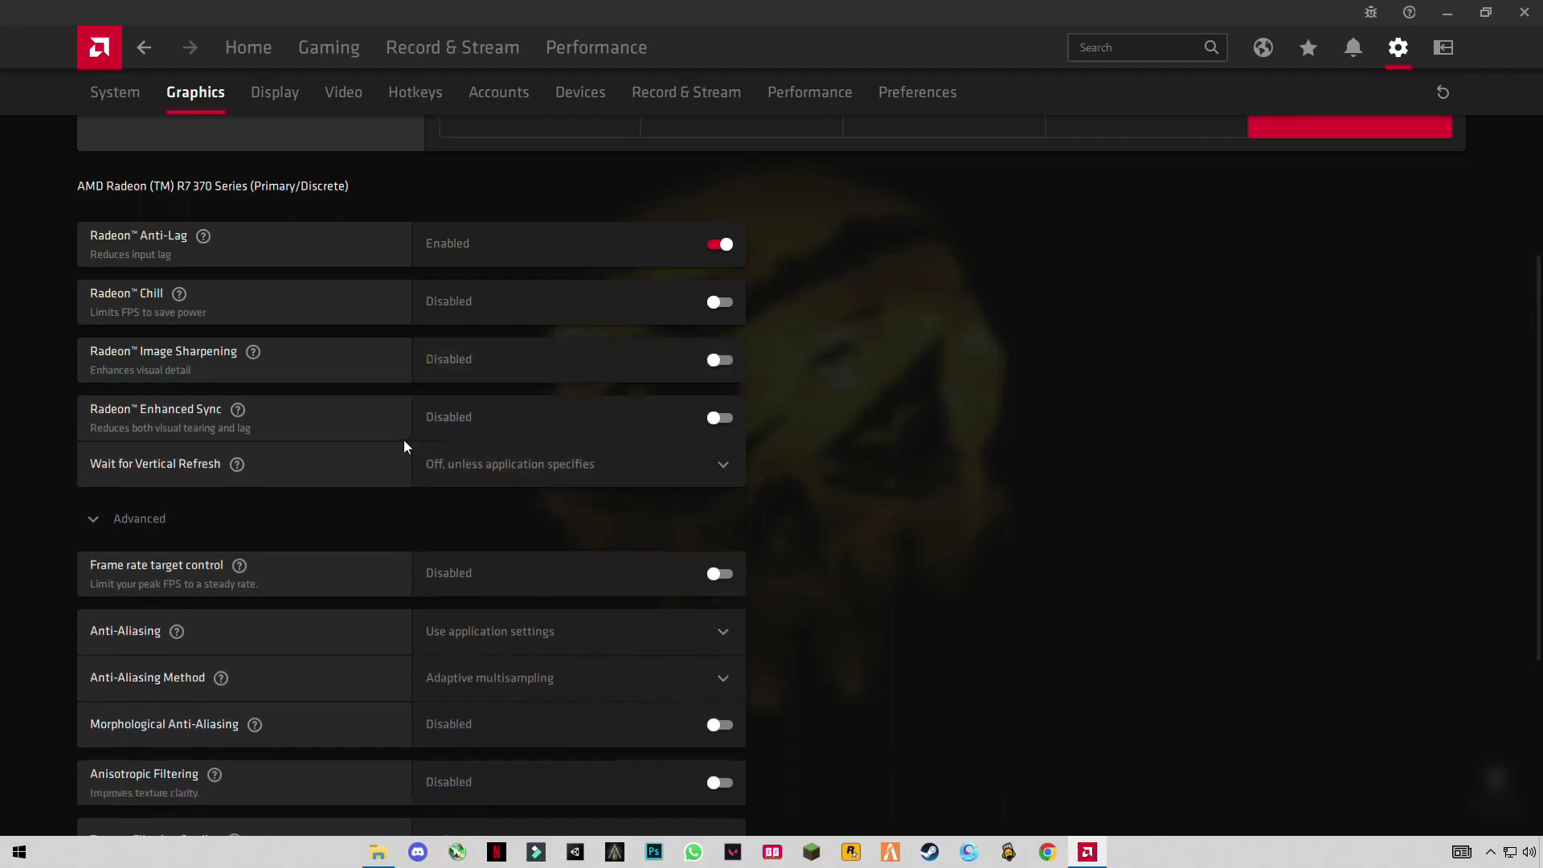
pyautogui.click(722, 419)
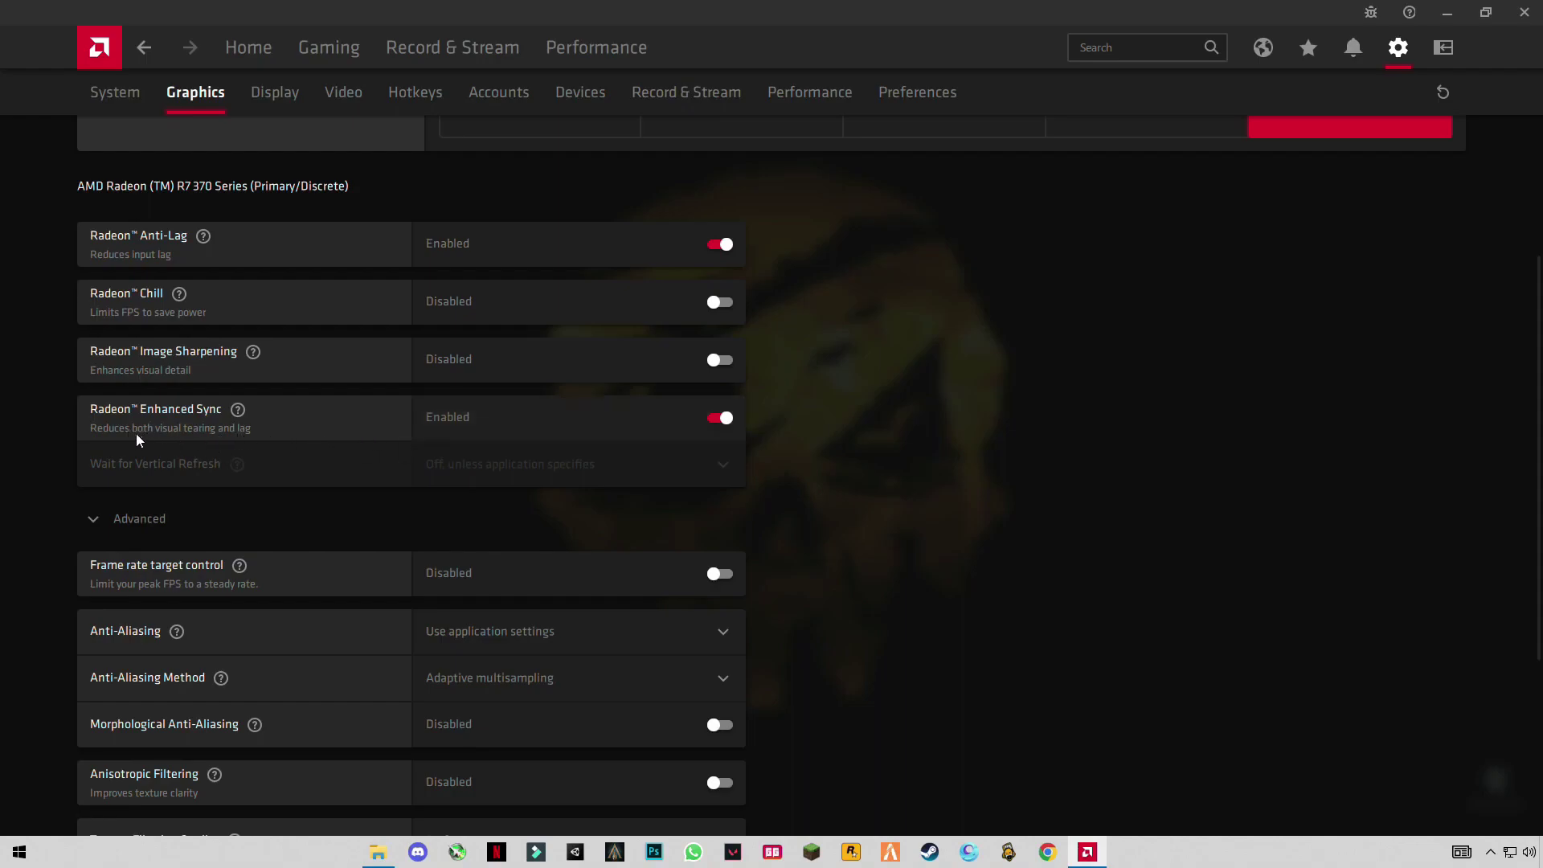
# Step: Set Anti-Aliasing to Use application settings and the Anti-Aliasing Method to Multisampling
pyautogui.scroll(-3, 566, 492)
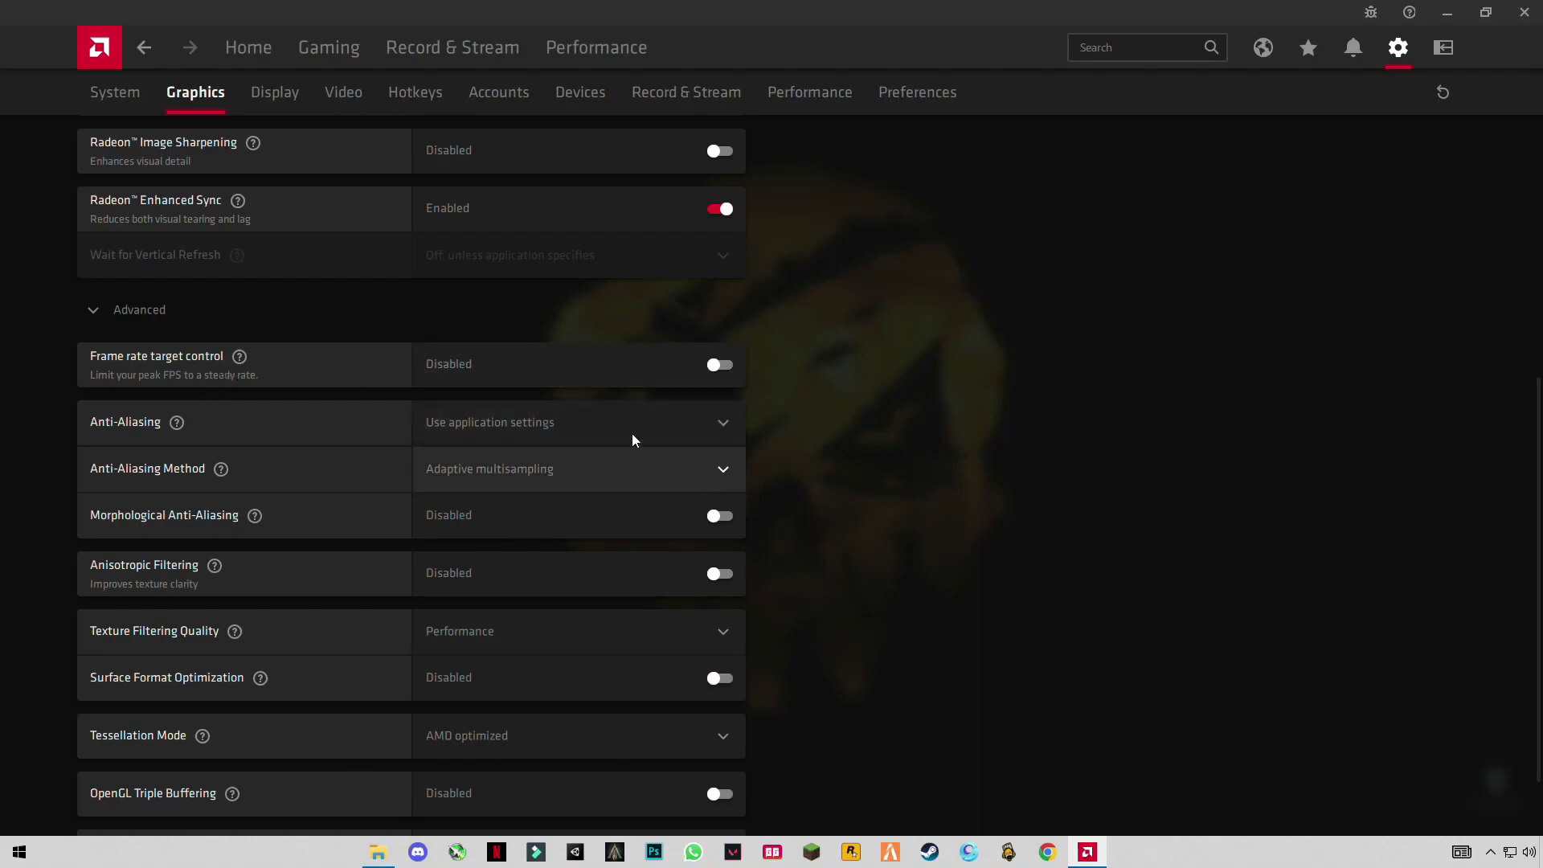
pyautogui.click(609, 423)
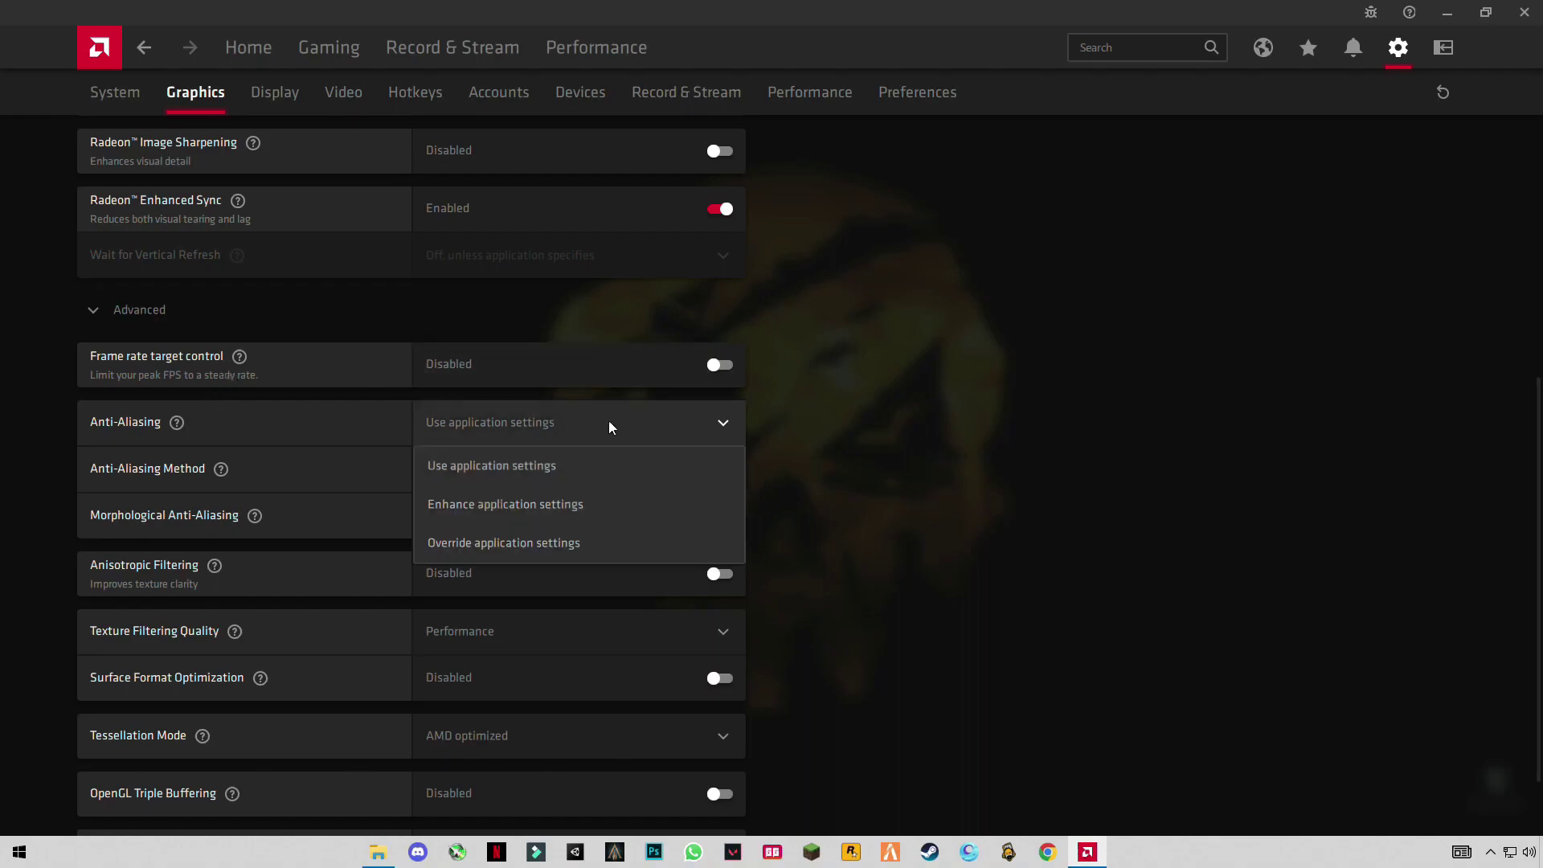
pyautogui.click(494, 466)
pyautogui.click(505, 467)
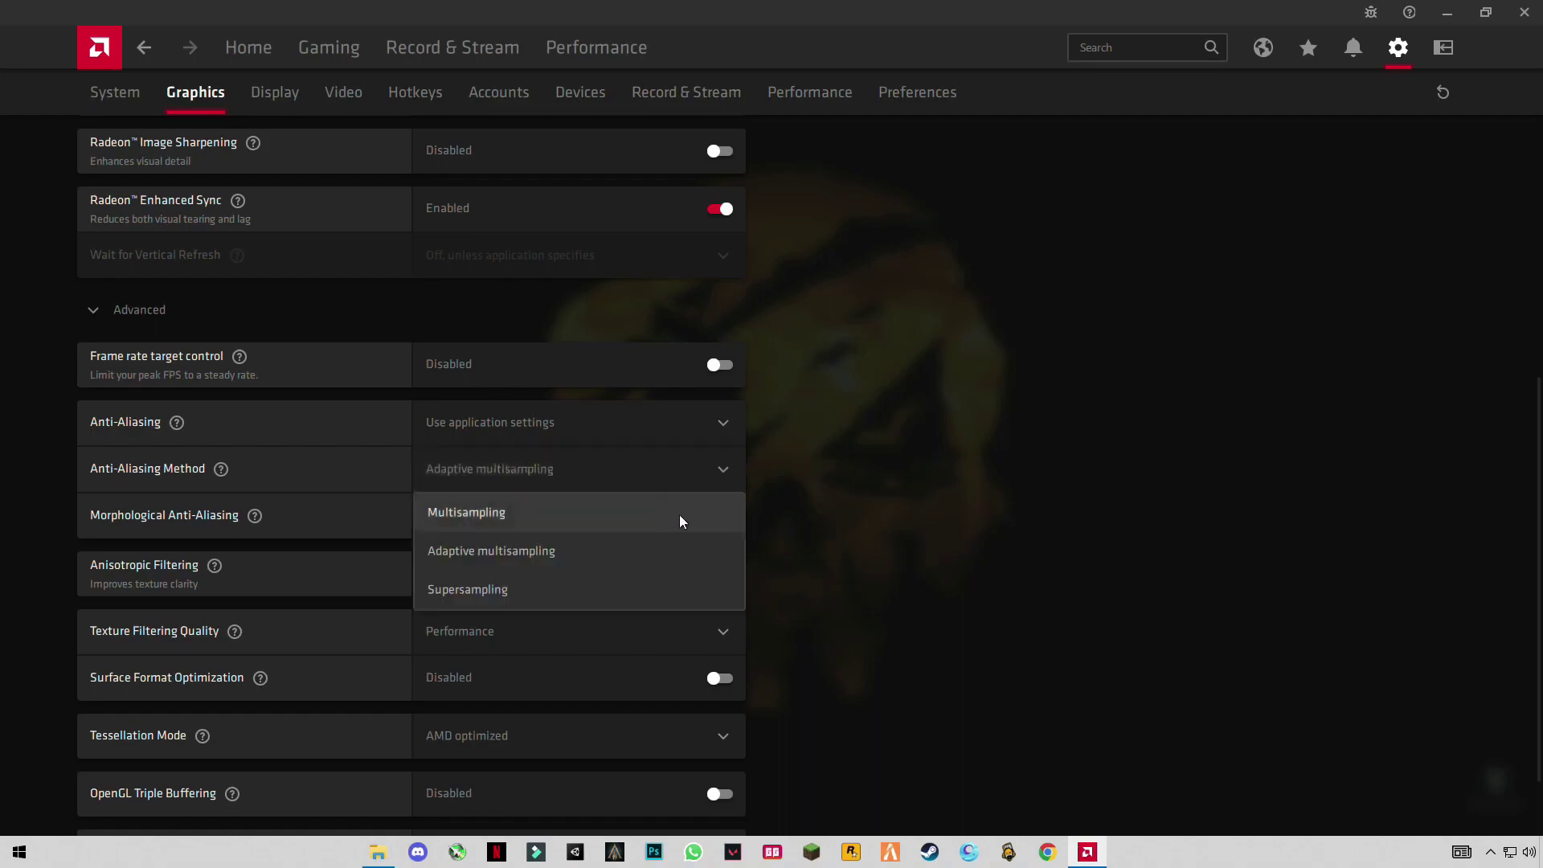
pyautogui.click(504, 513)
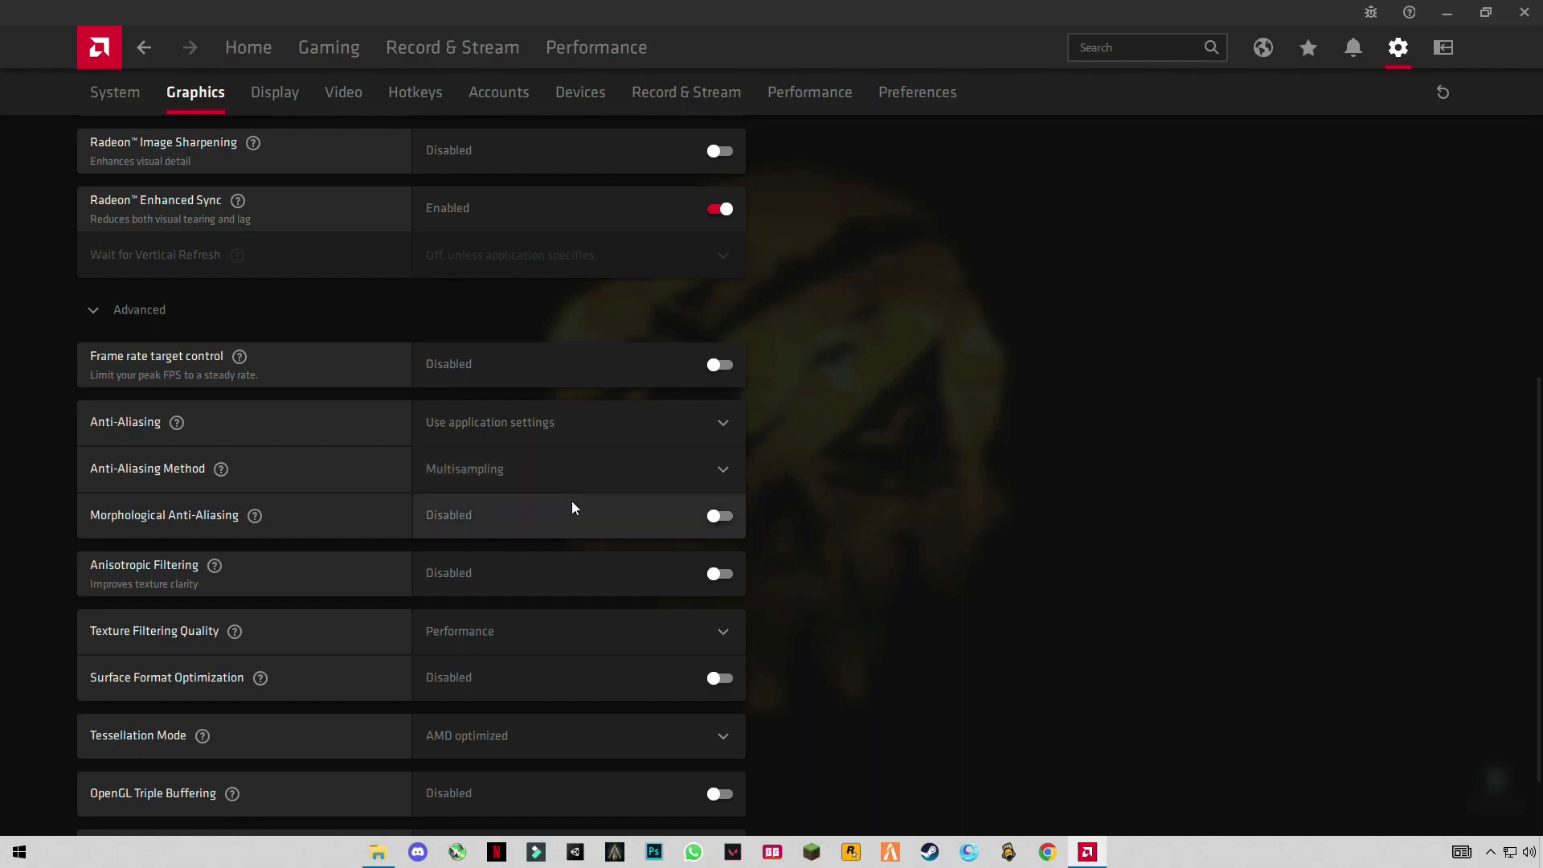
# Step: Enable Anisotropic Filtering with the filtering level set to 2x
pyautogui.scroll(-1, 572, 500)
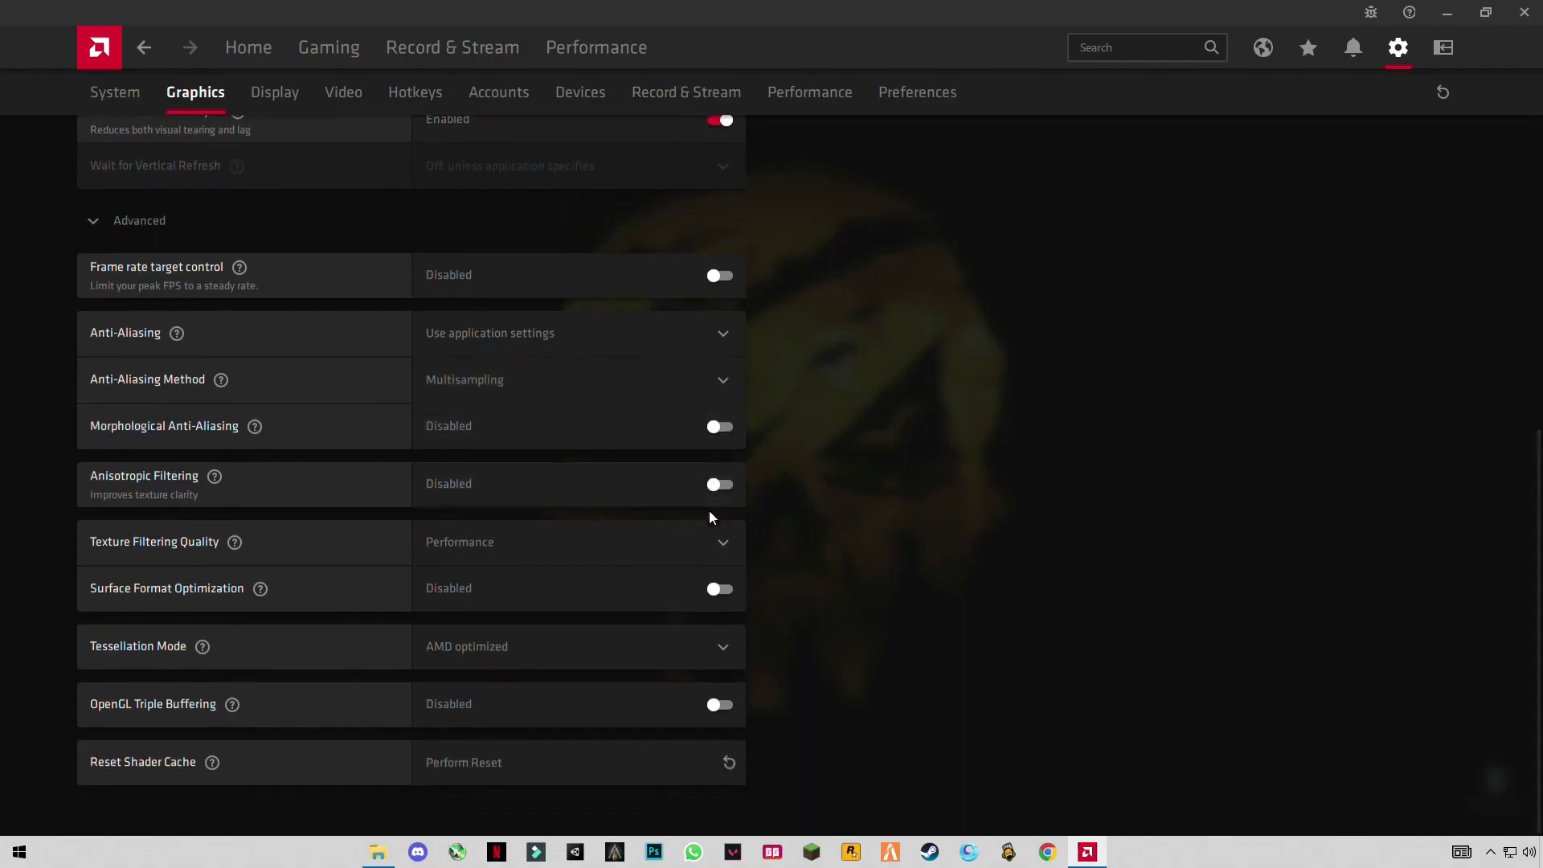
pyautogui.click(715, 485)
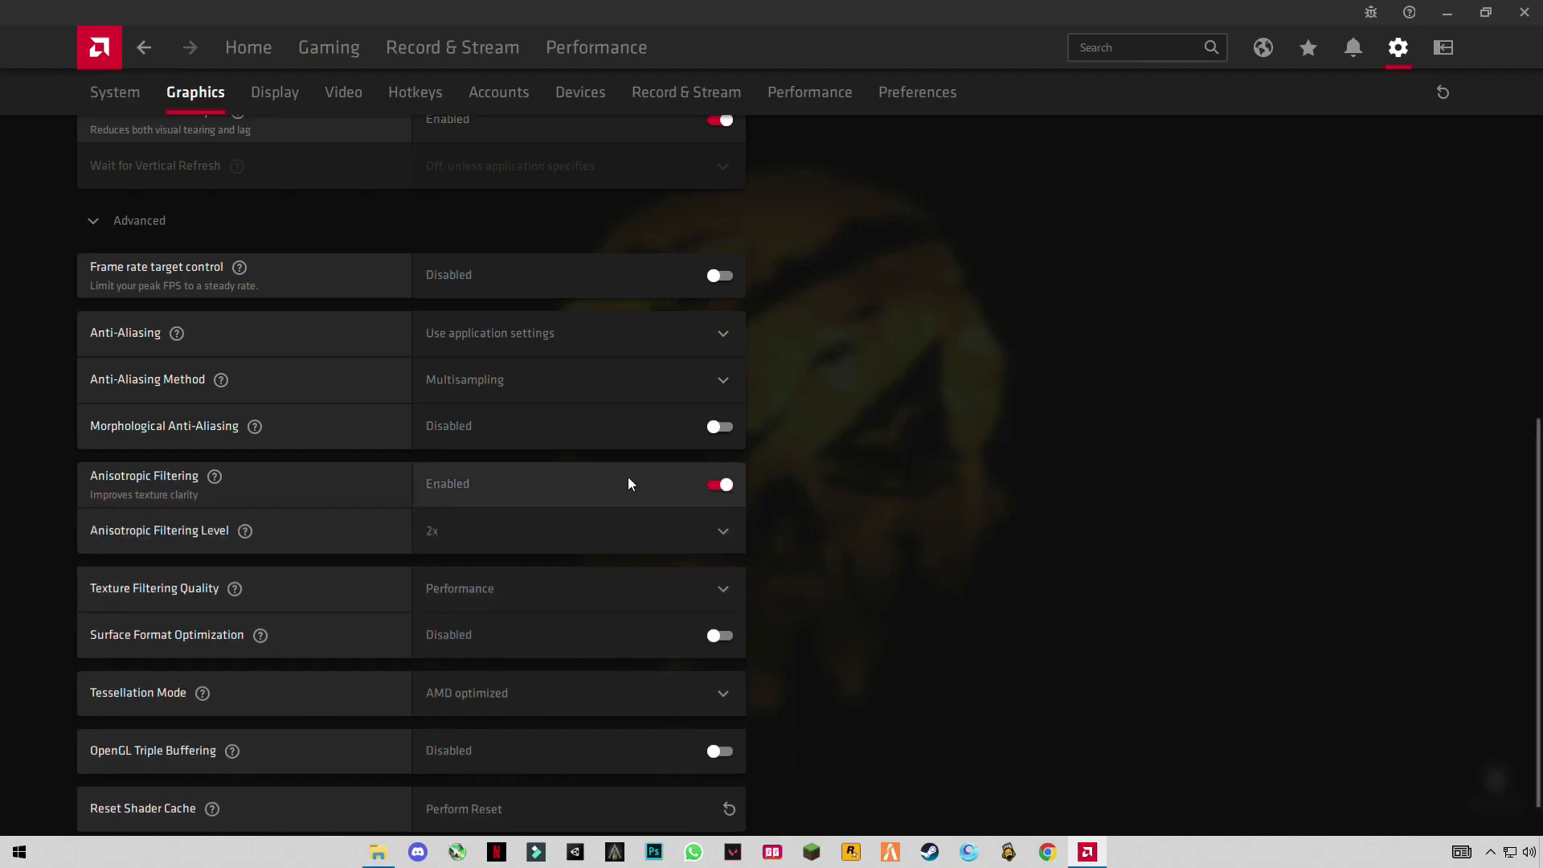
pyautogui.click(492, 531)
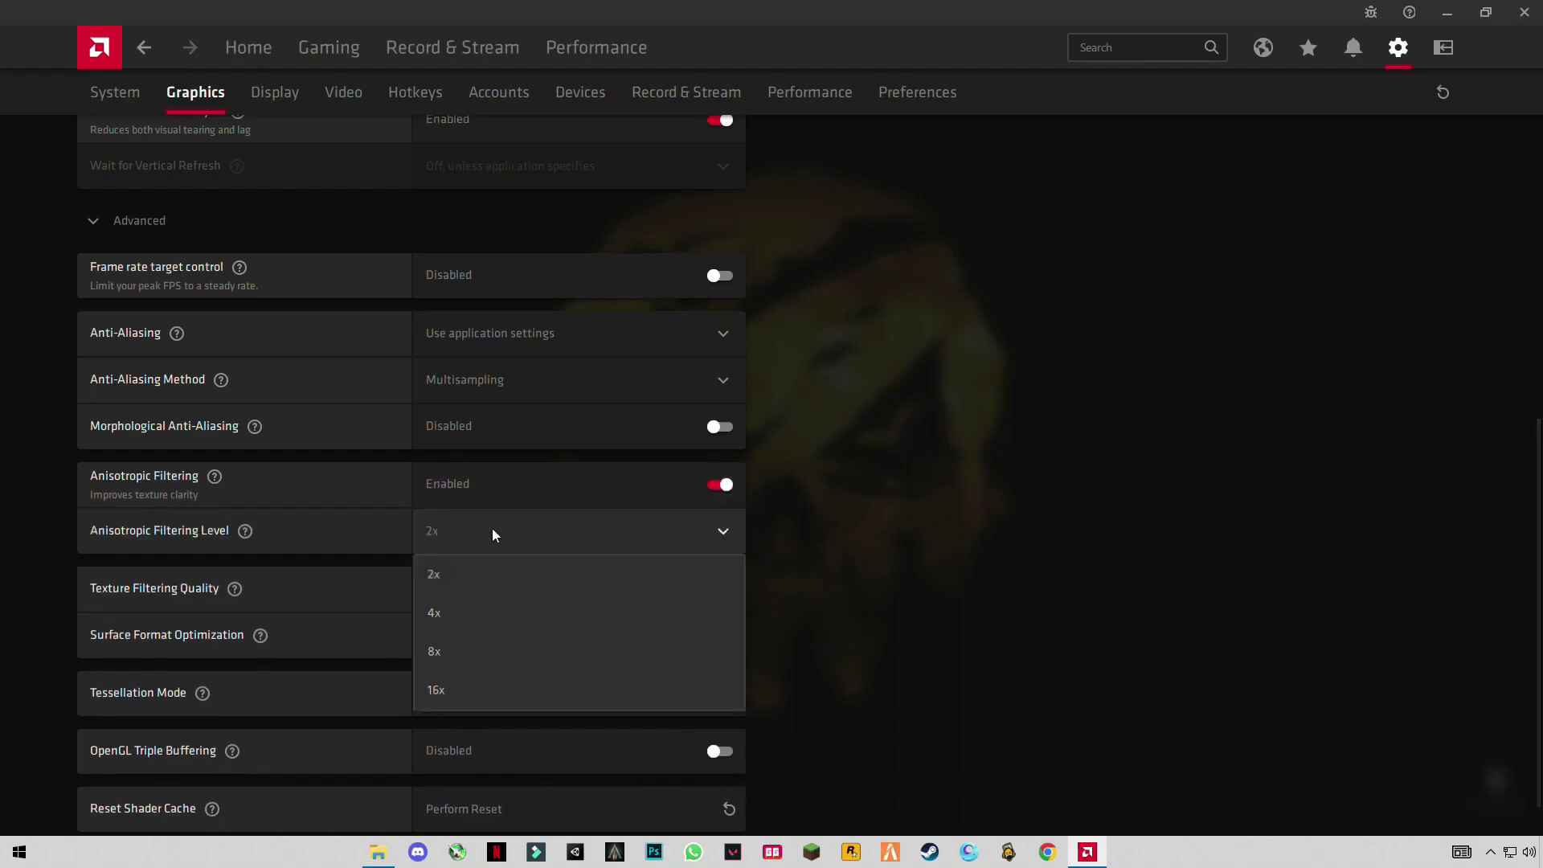
pyautogui.click(450, 574)
# Step: Set the Texture Filtering Quality to Standard
pyautogui.scroll(-1, 717, 571)
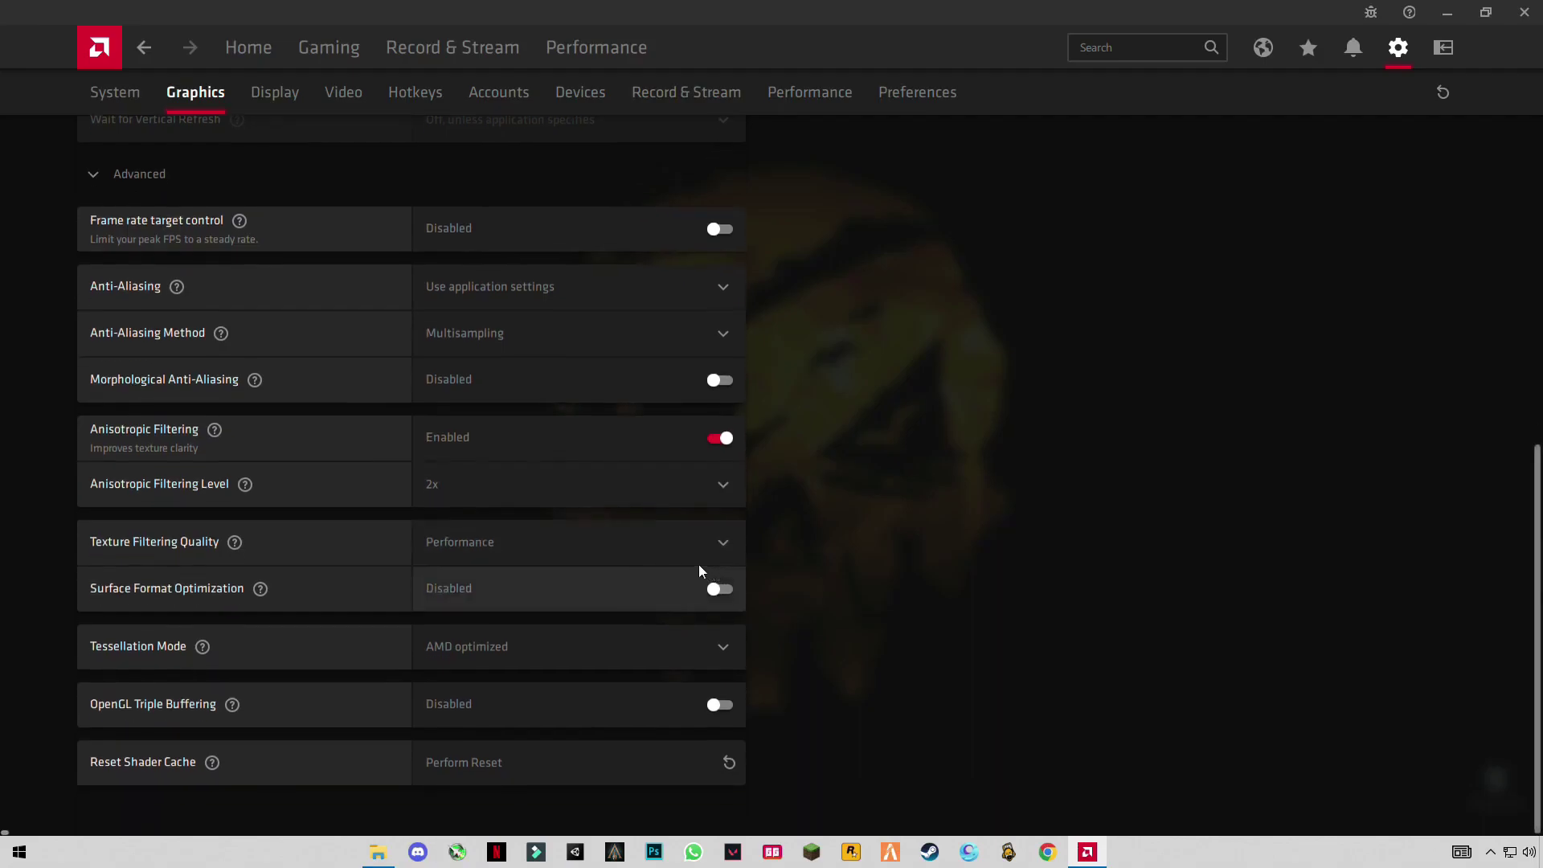
pyautogui.click(710, 551)
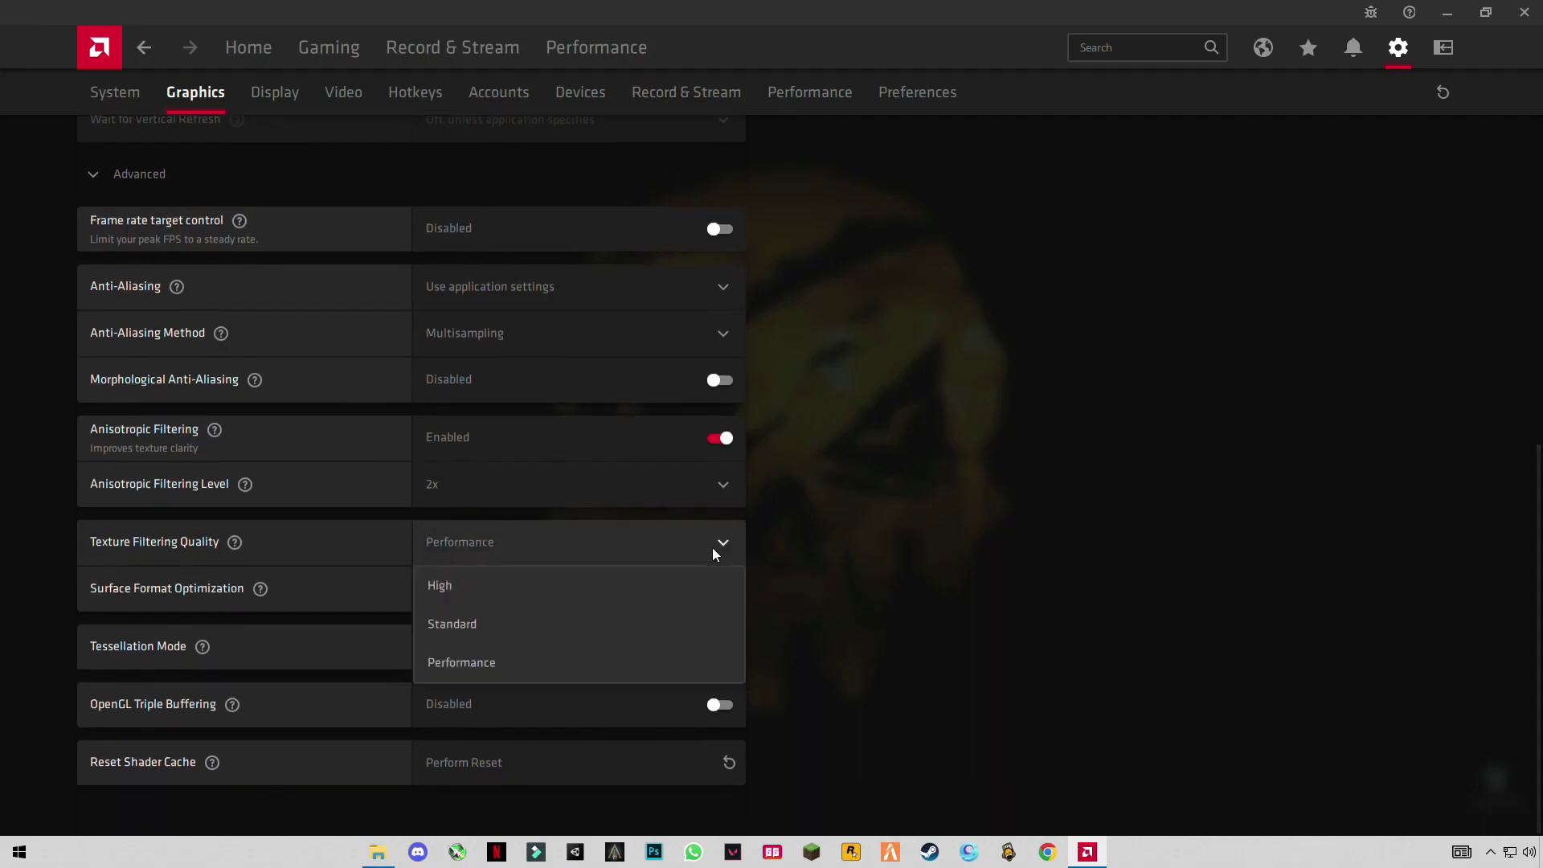
pyautogui.click(456, 624)
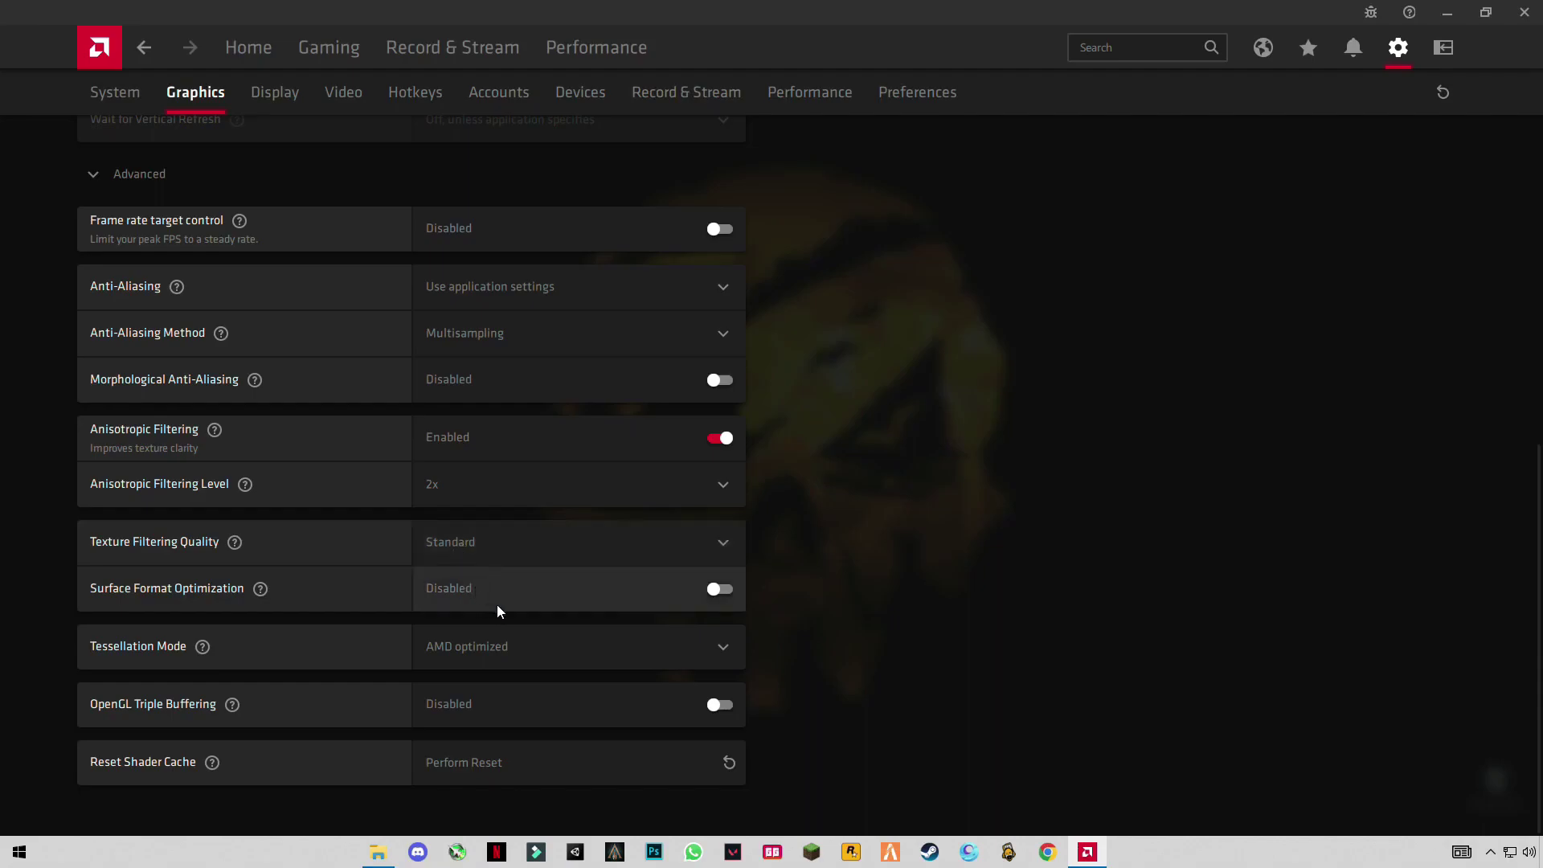
# Step: Review the Record & Stream recording, live streaming and media settings, and close the AMD Radeon Software
pyautogui.scroll(10, 745, 680)
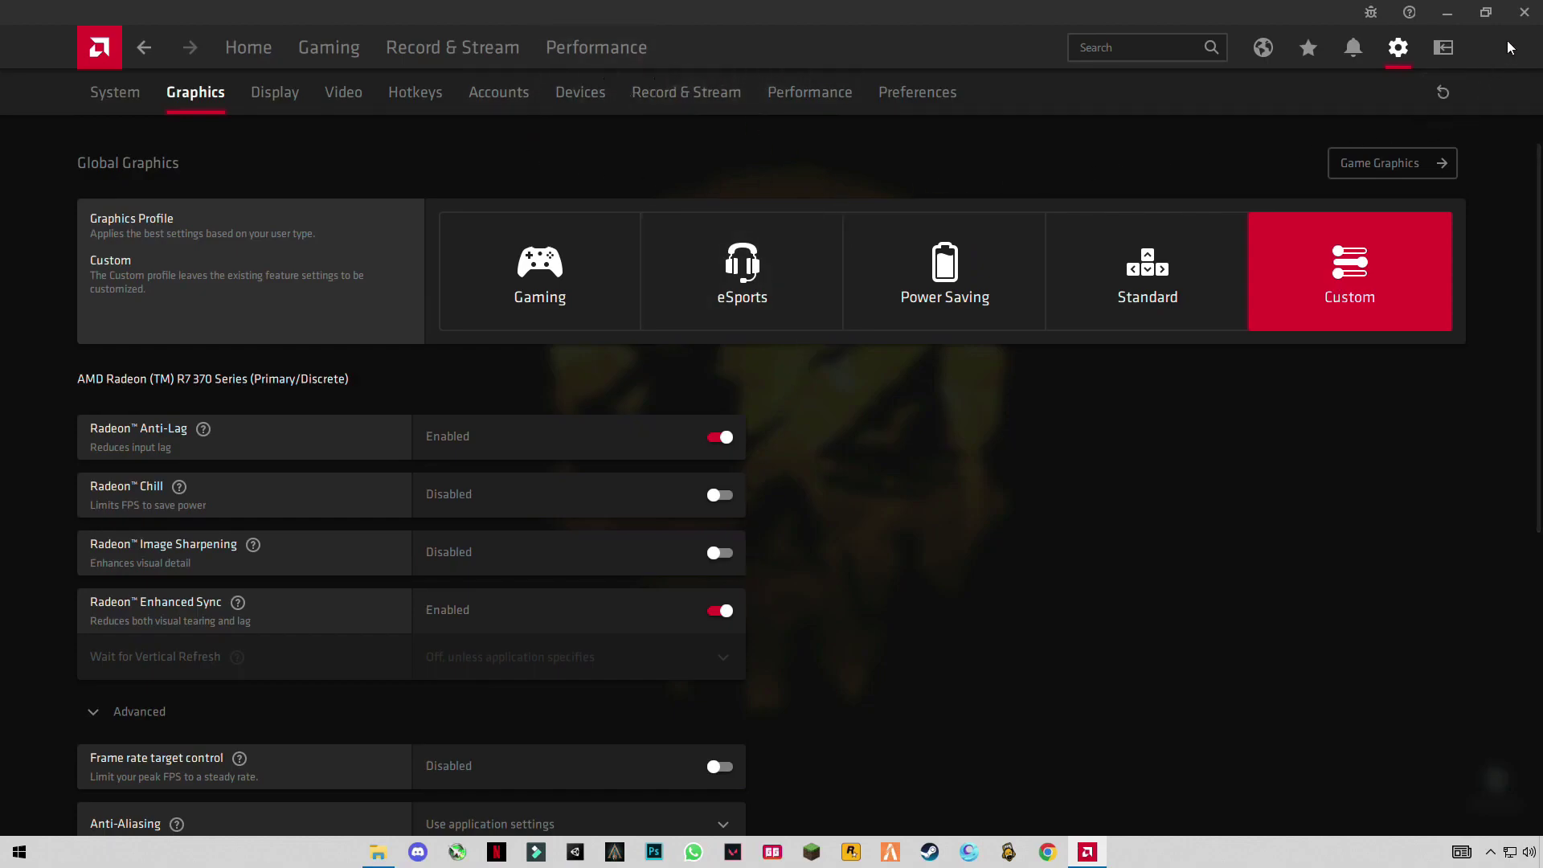
pyautogui.click(735, 95)
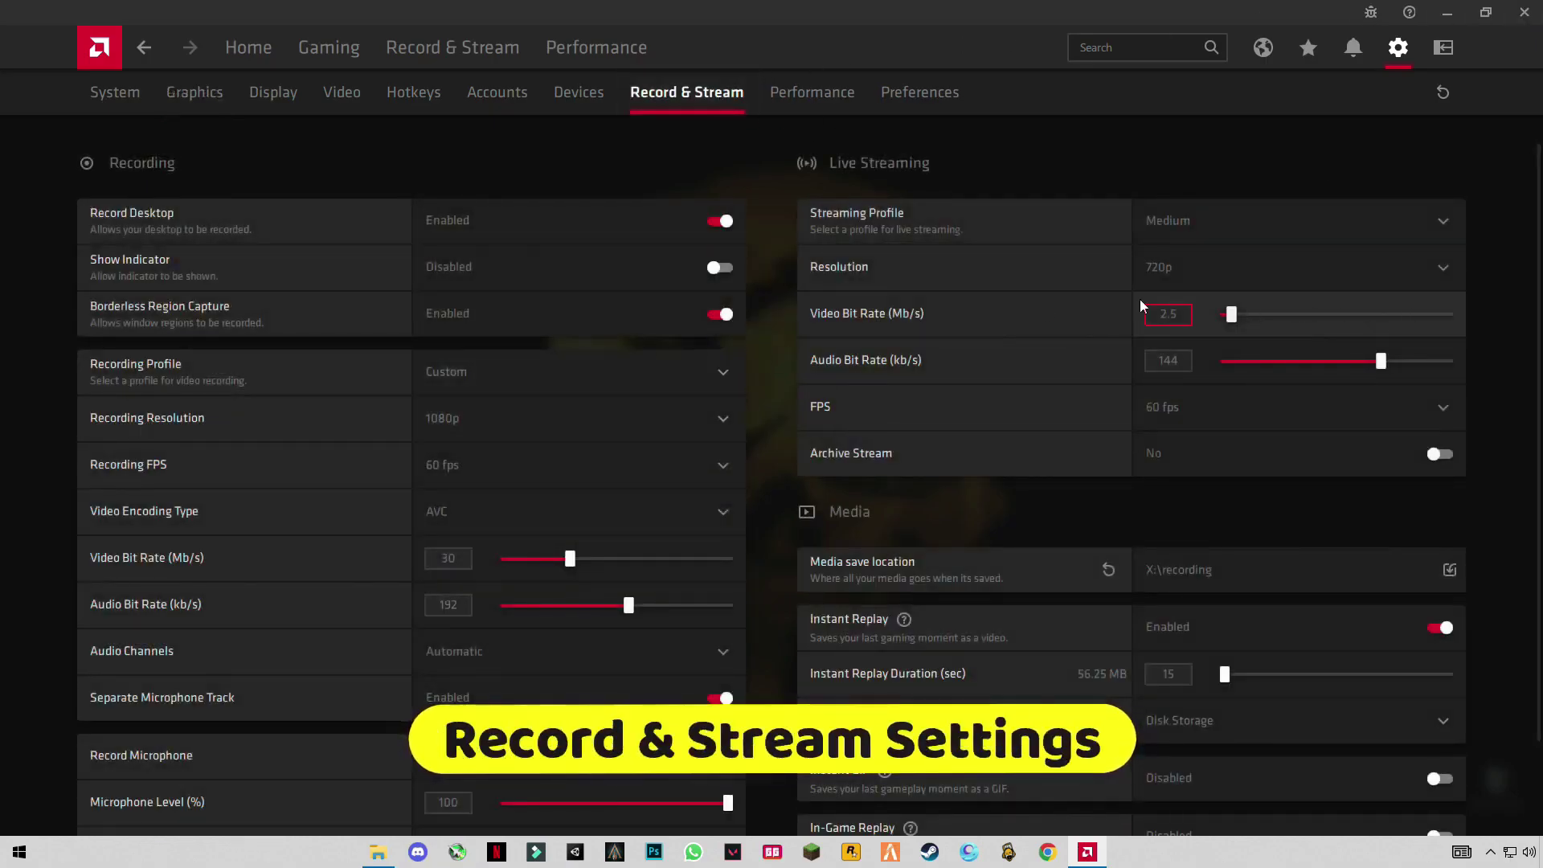
pyautogui.scroll(-1, 755, 384)
pyautogui.scroll(-2, 755, 384)
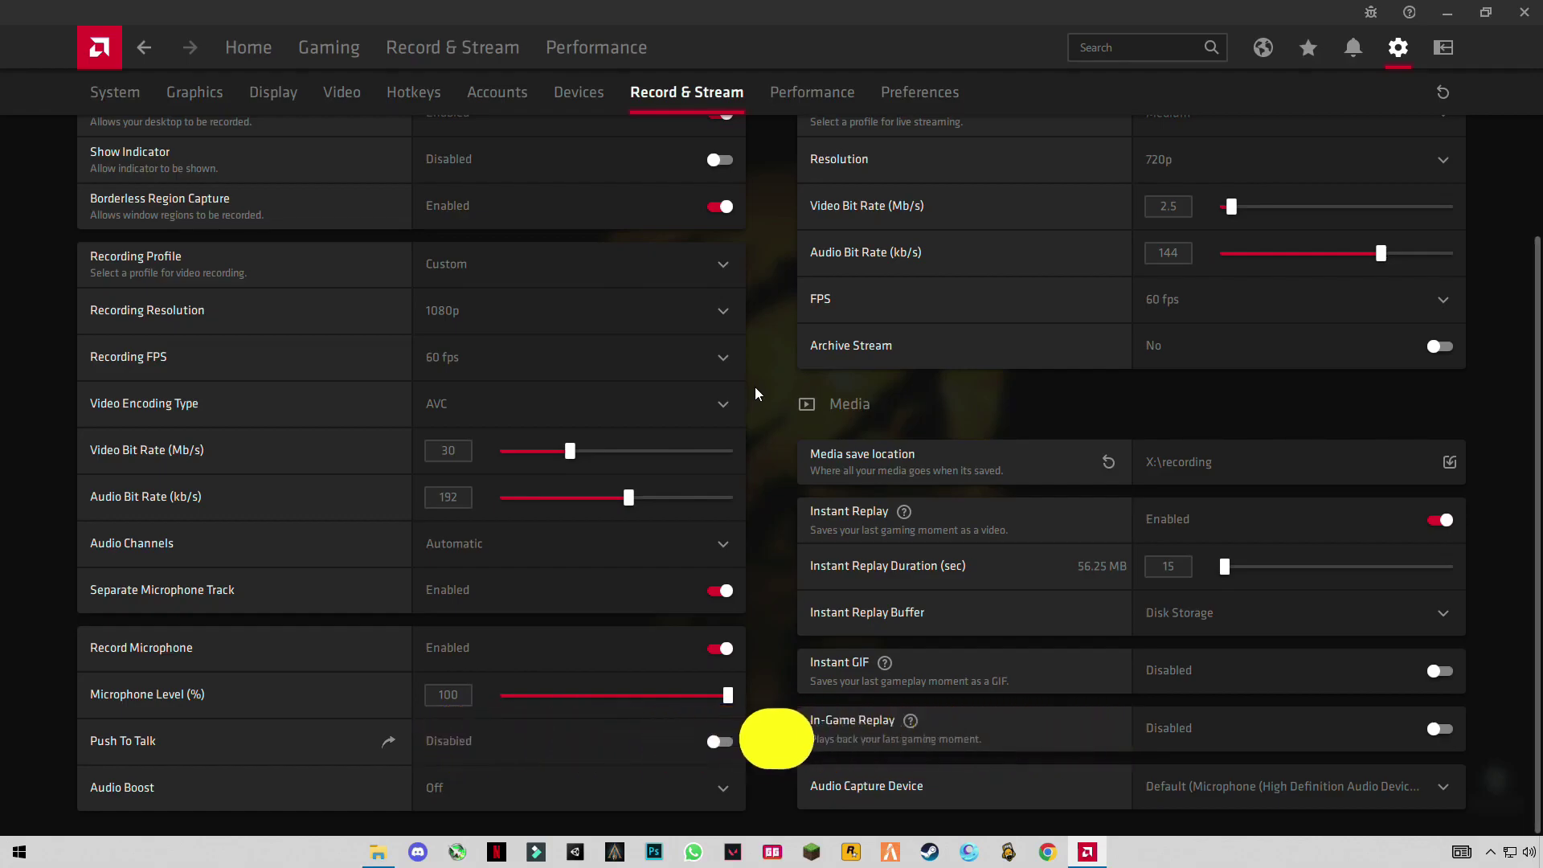
pyautogui.scroll(3, 755, 388)
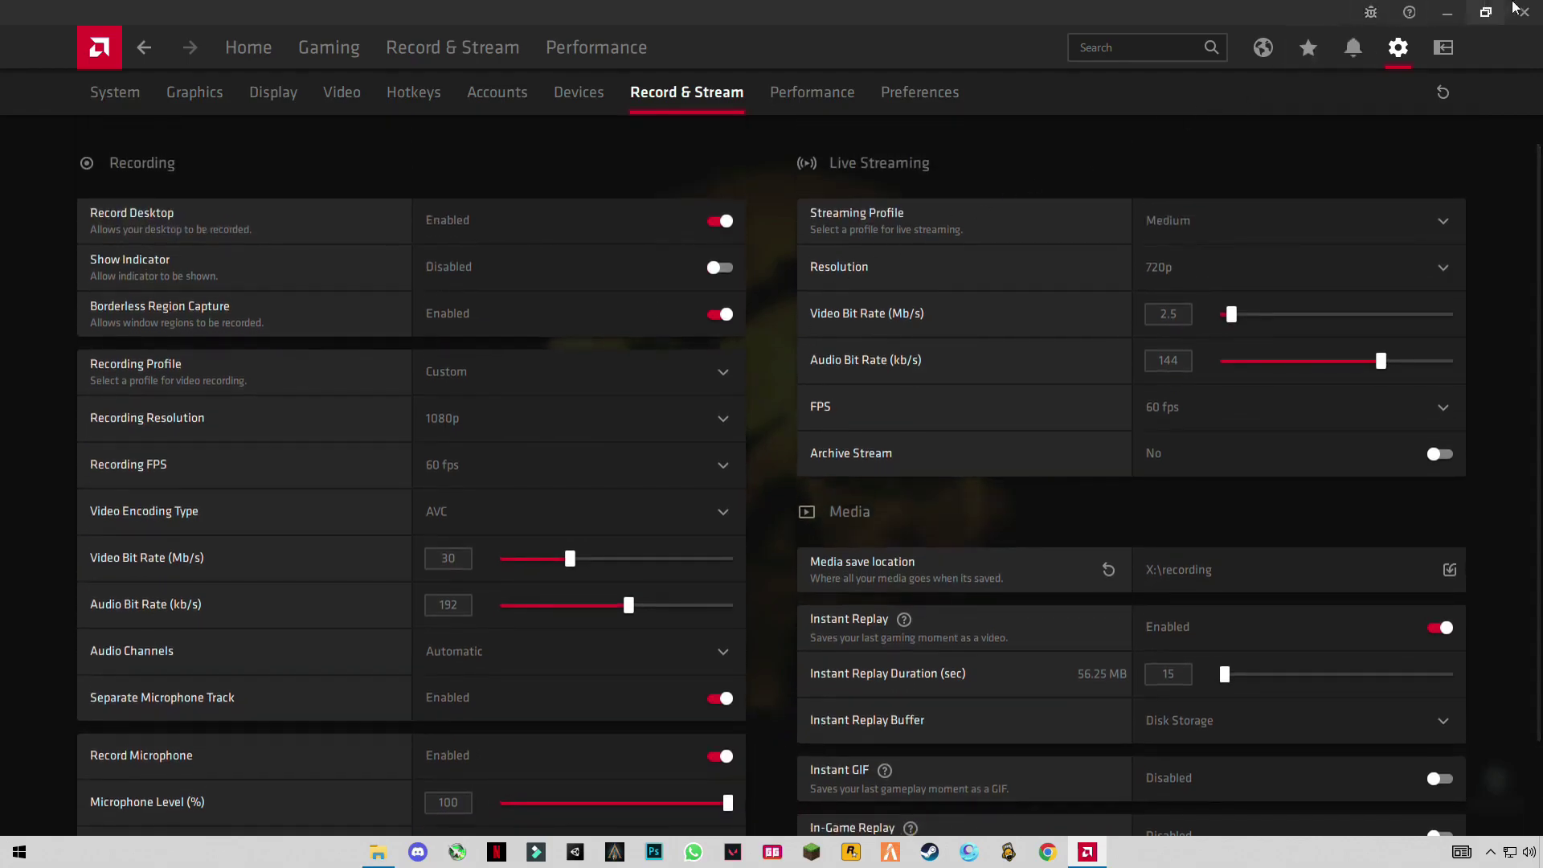
pyautogui.click(1525, 10)
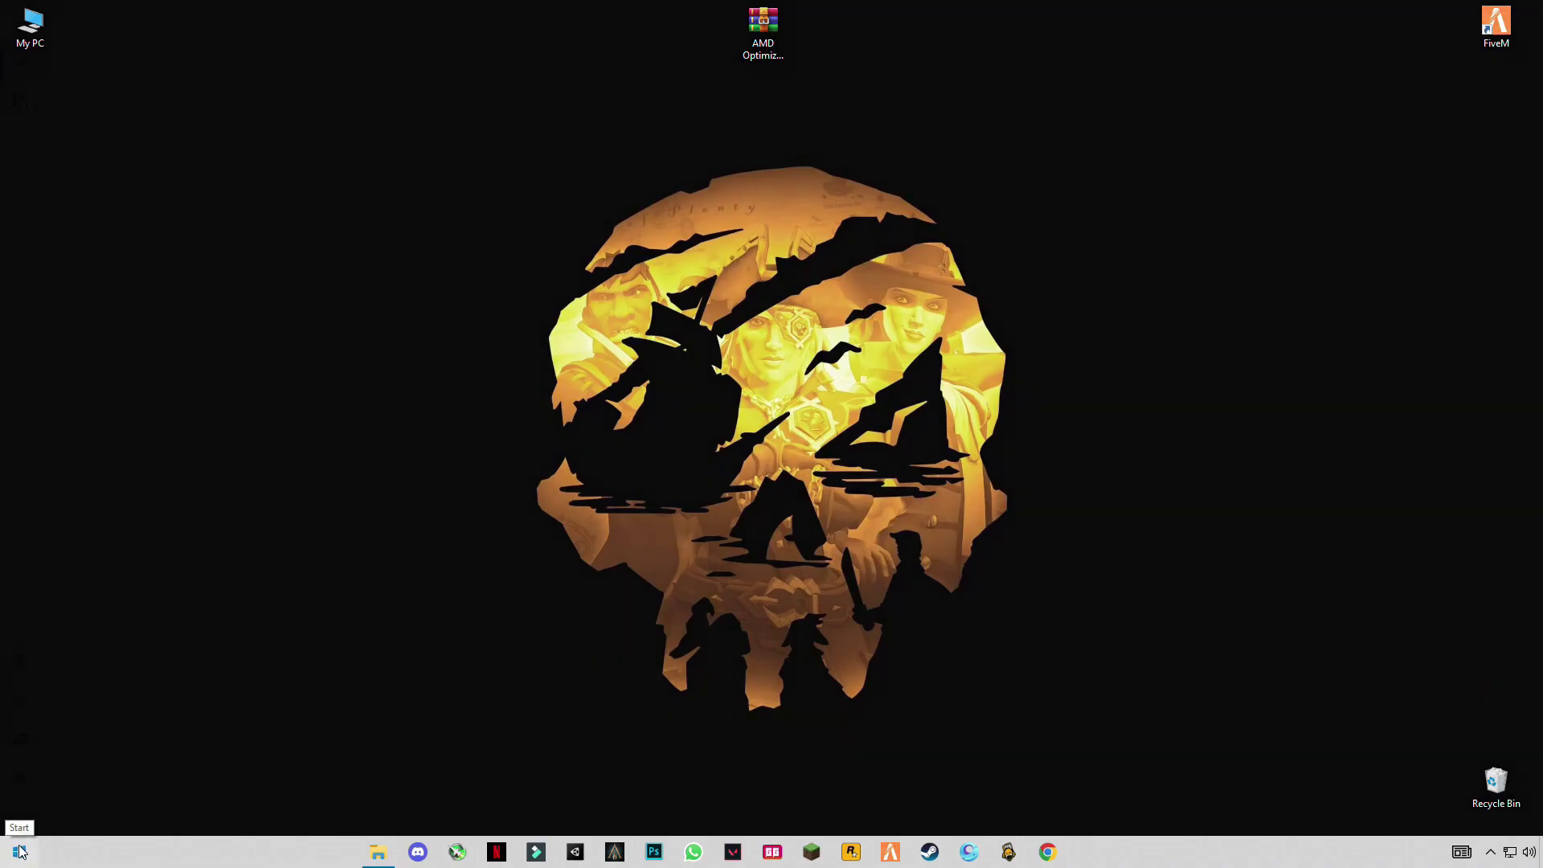
# Step: Open Windows Settings, search for "gamin" and go to the Game Mode settings
pyautogui.click(19, 852)
pyautogui.click(29, 782)
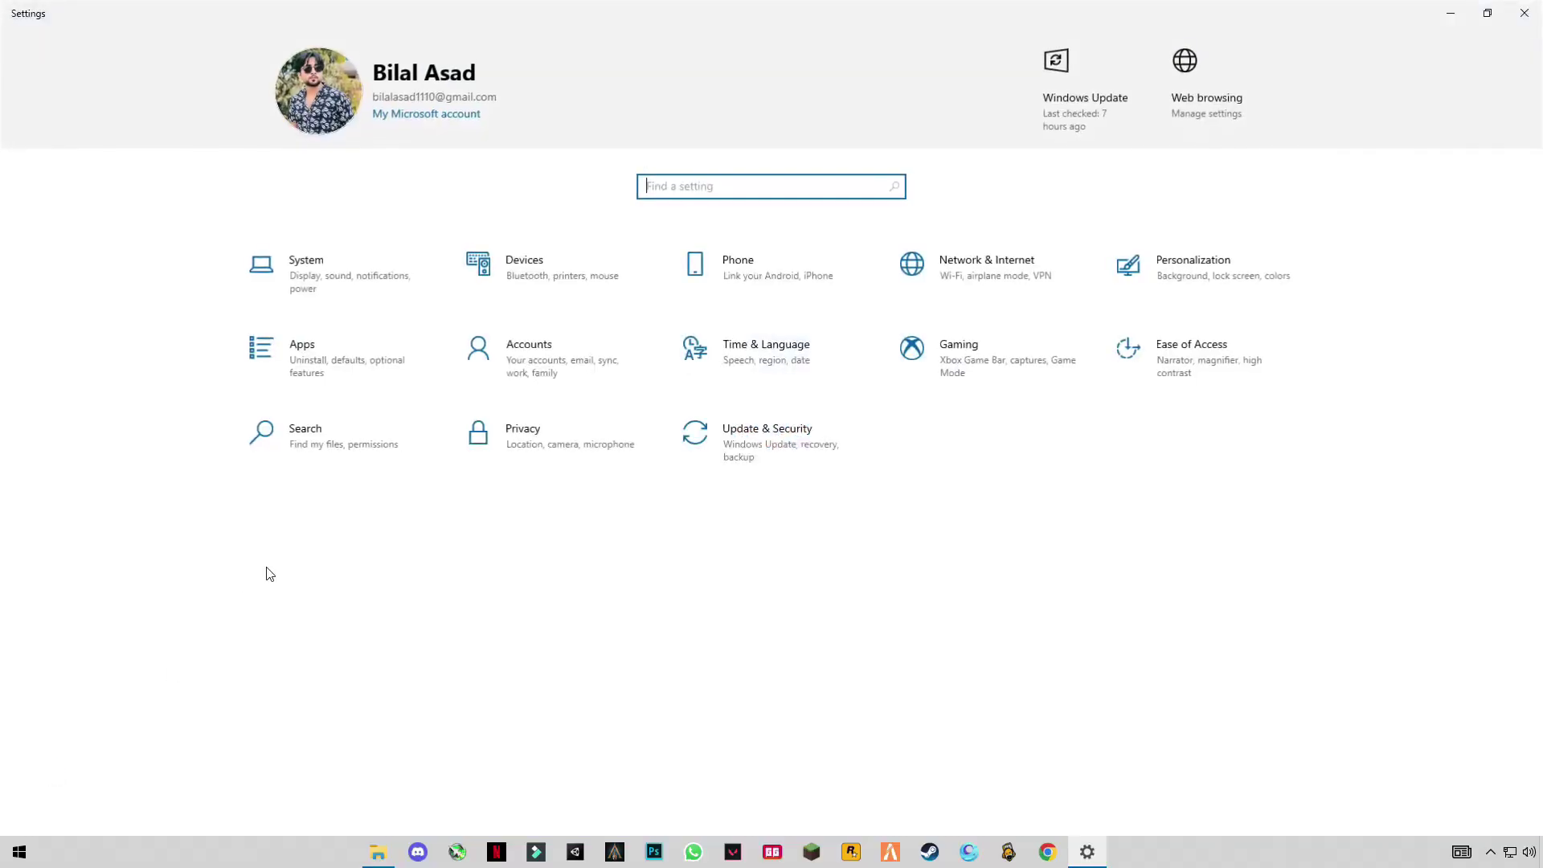
pyautogui.click(708, 187)
pyautogui.write('ga')
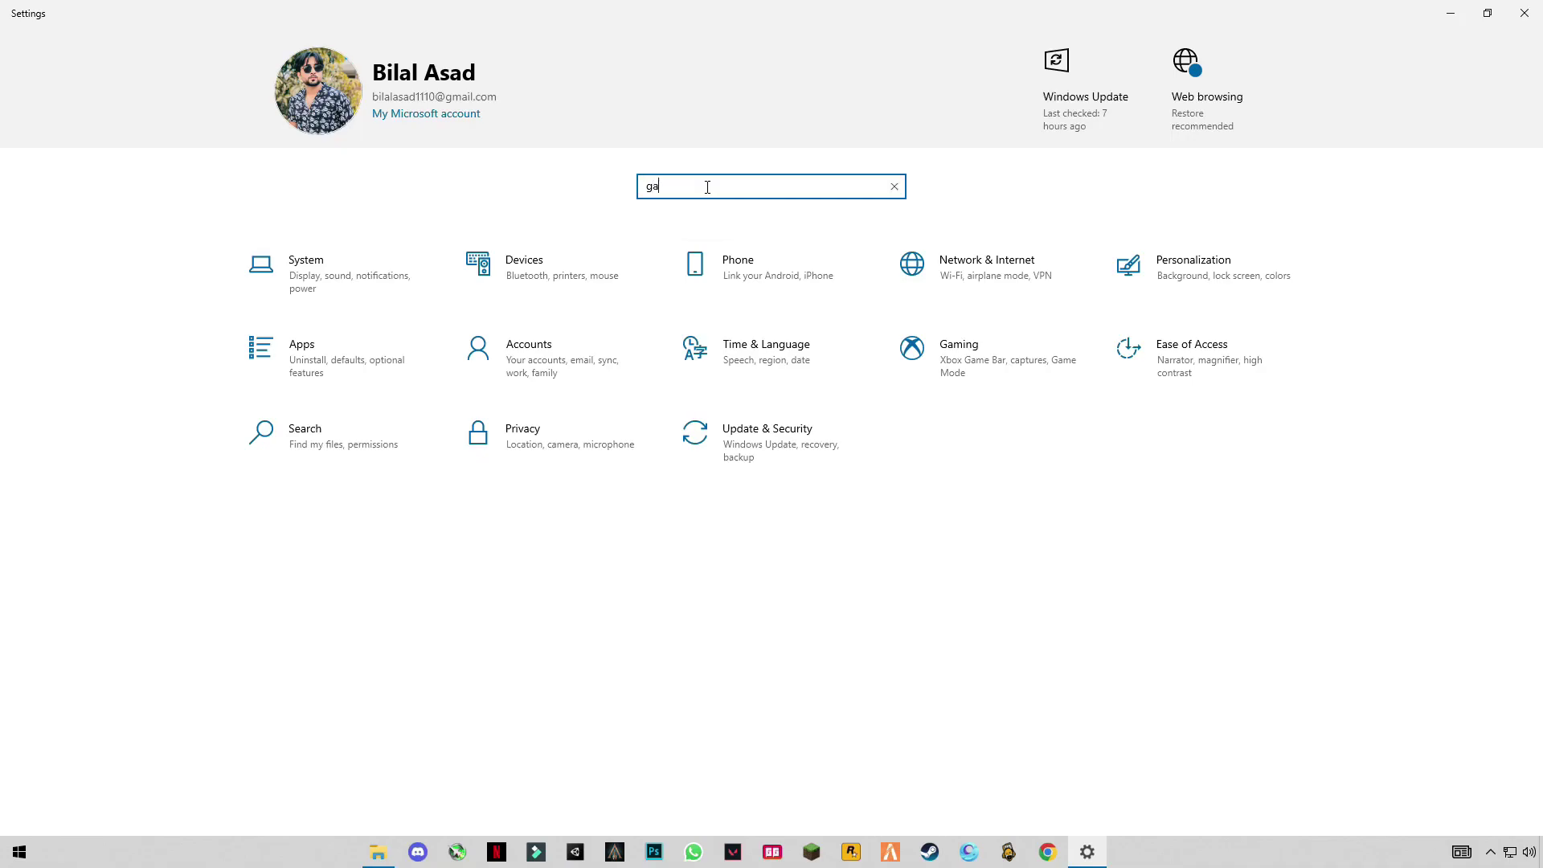
pyautogui.write('min')
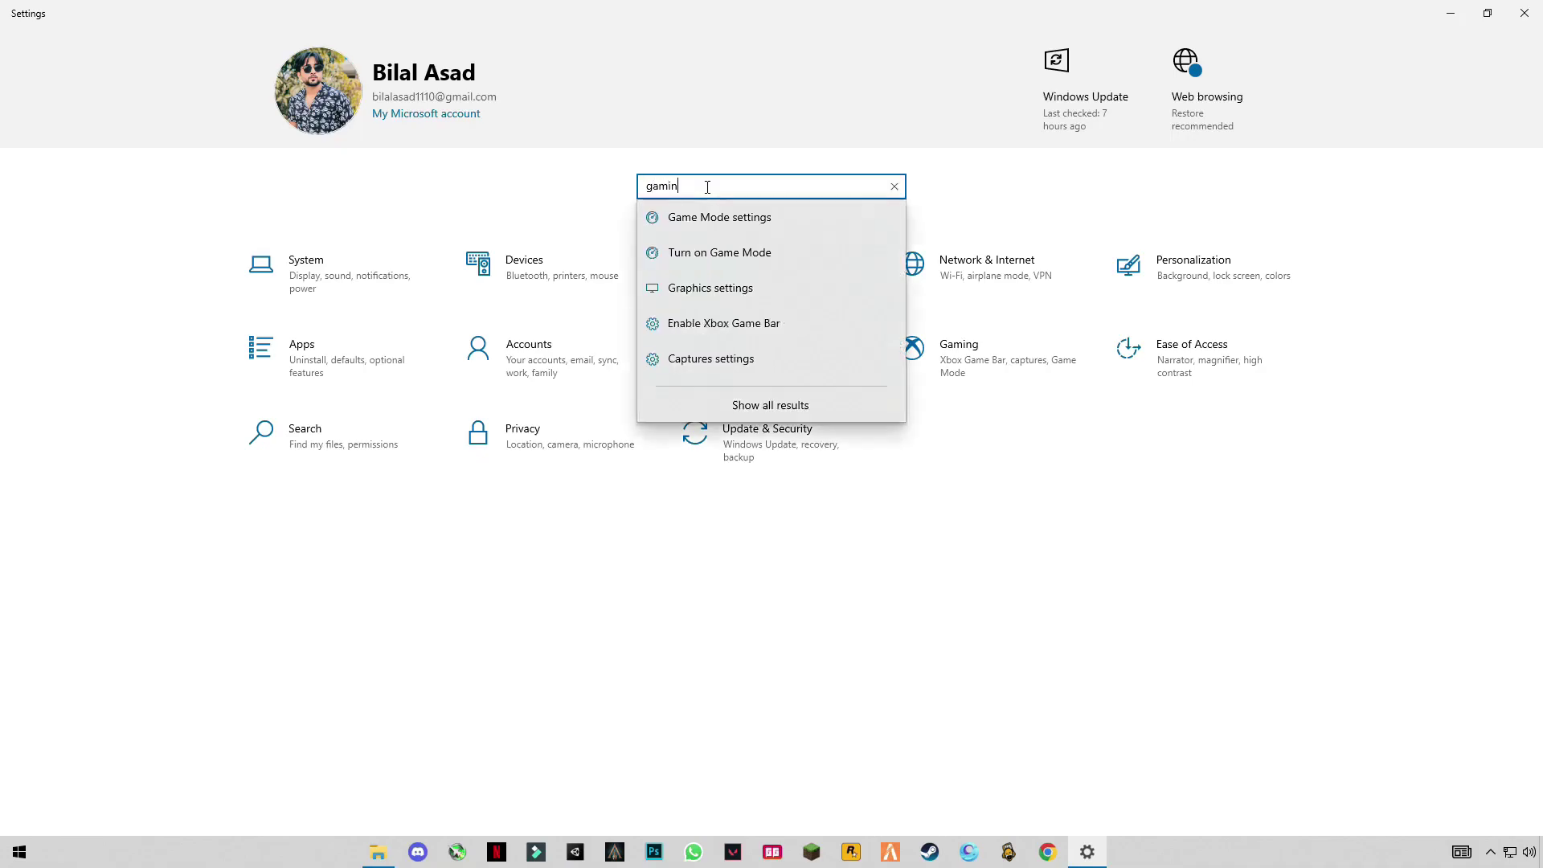
pyautogui.click(708, 222)
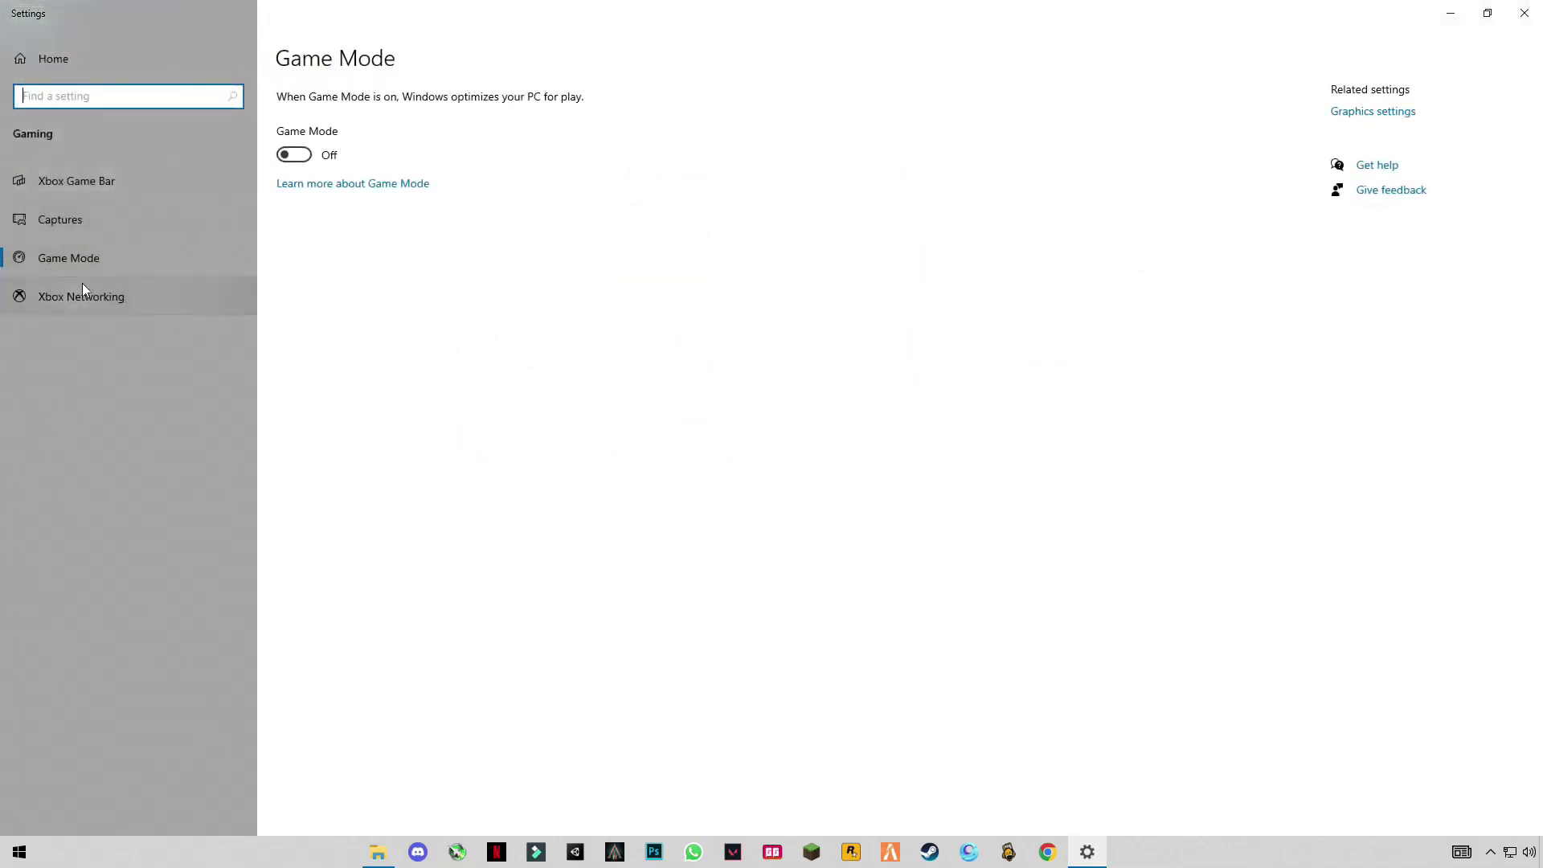
# Step: Turn on Game Mode, check the related Graphics settings page, and close Windows Settings
pyautogui.click(297, 156)
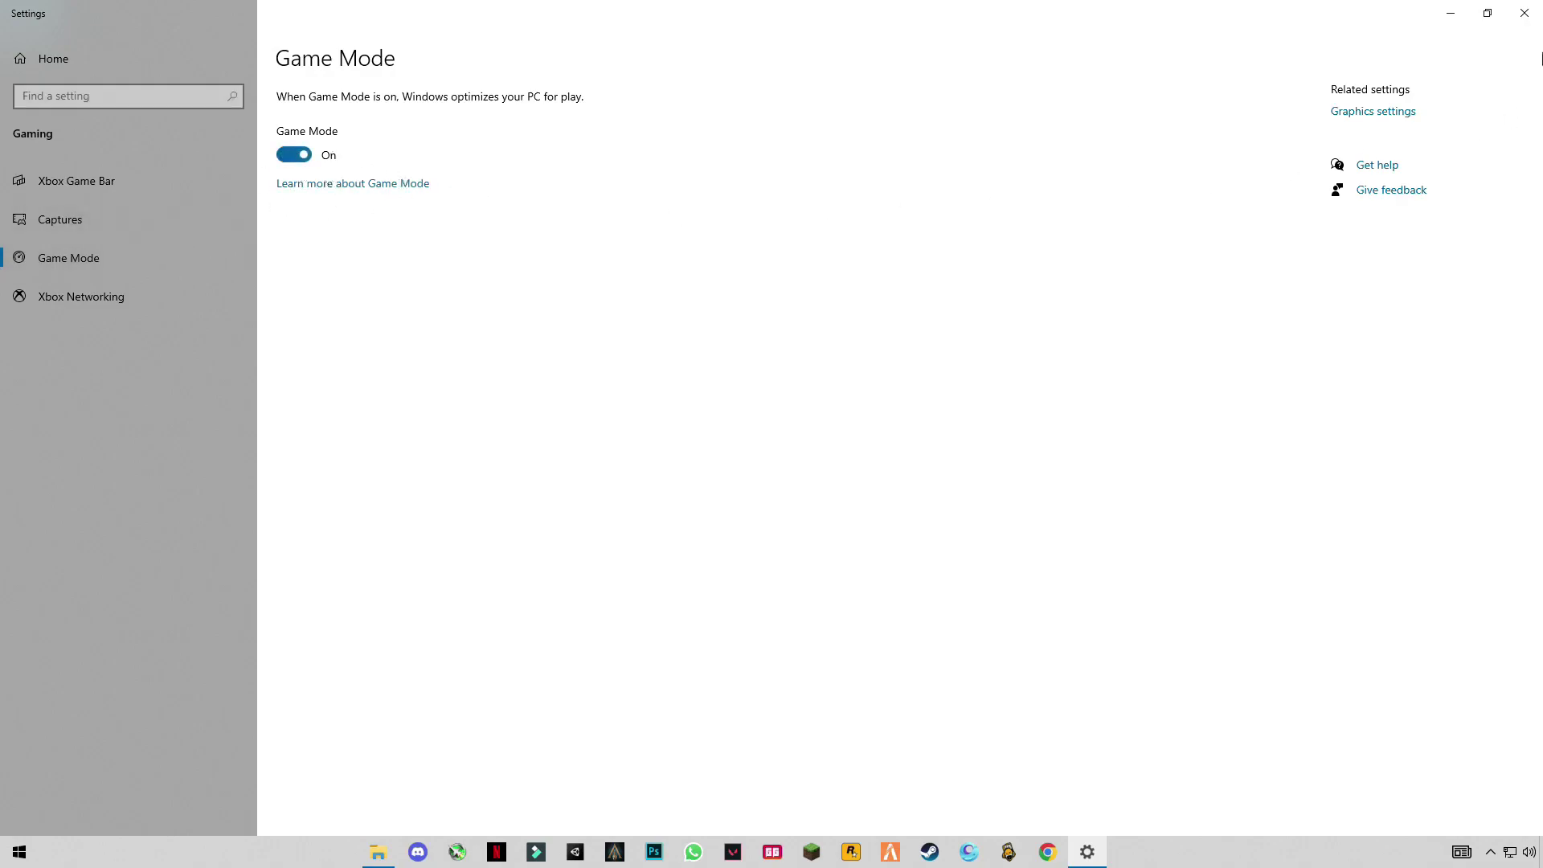
pyautogui.click(1384, 112)
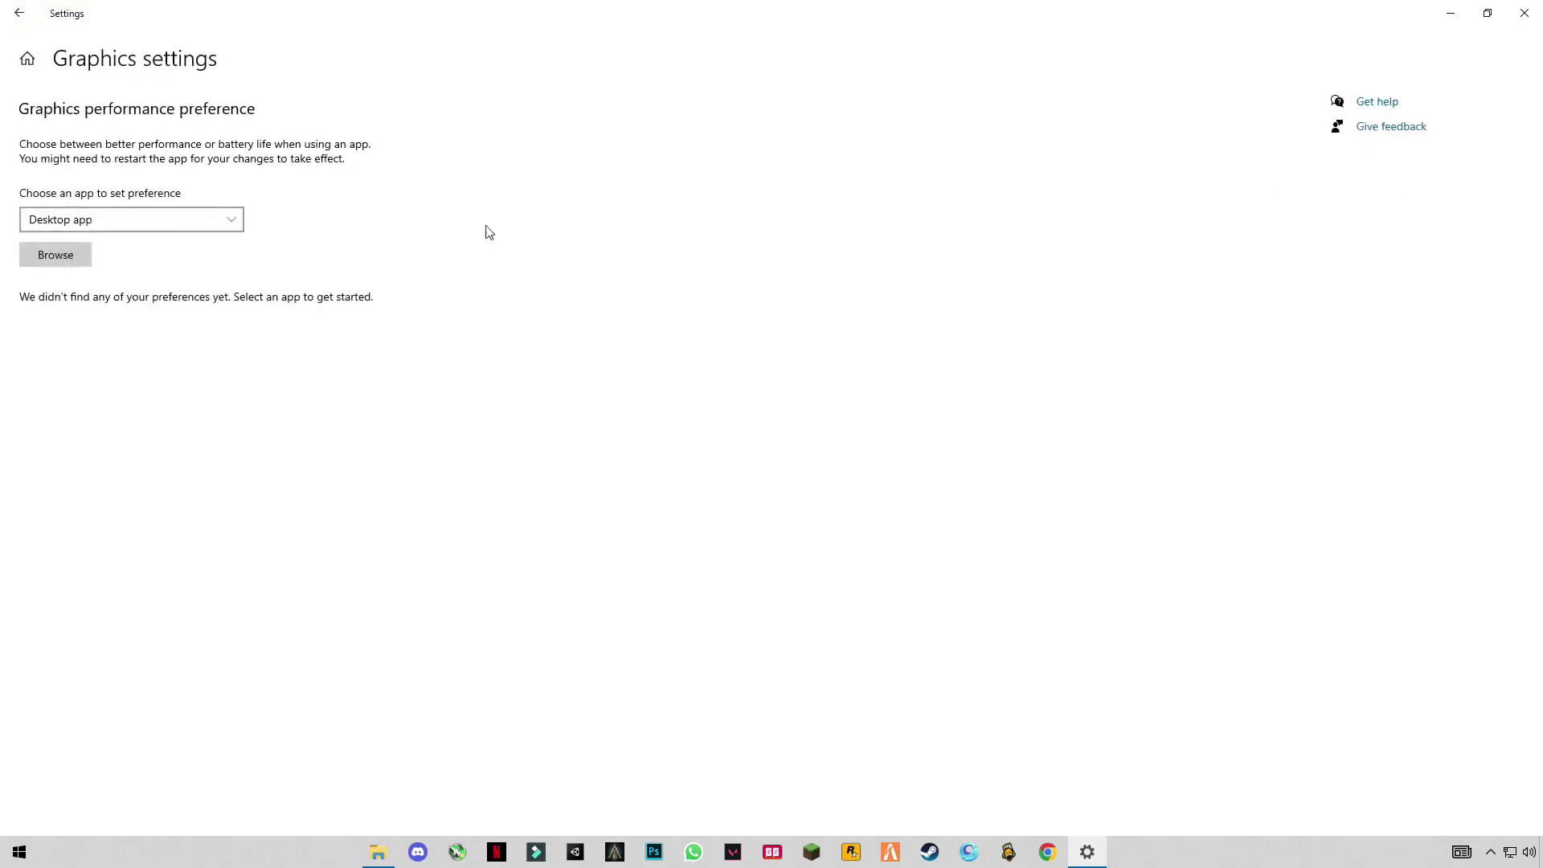
pyautogui.click(1524, 13)
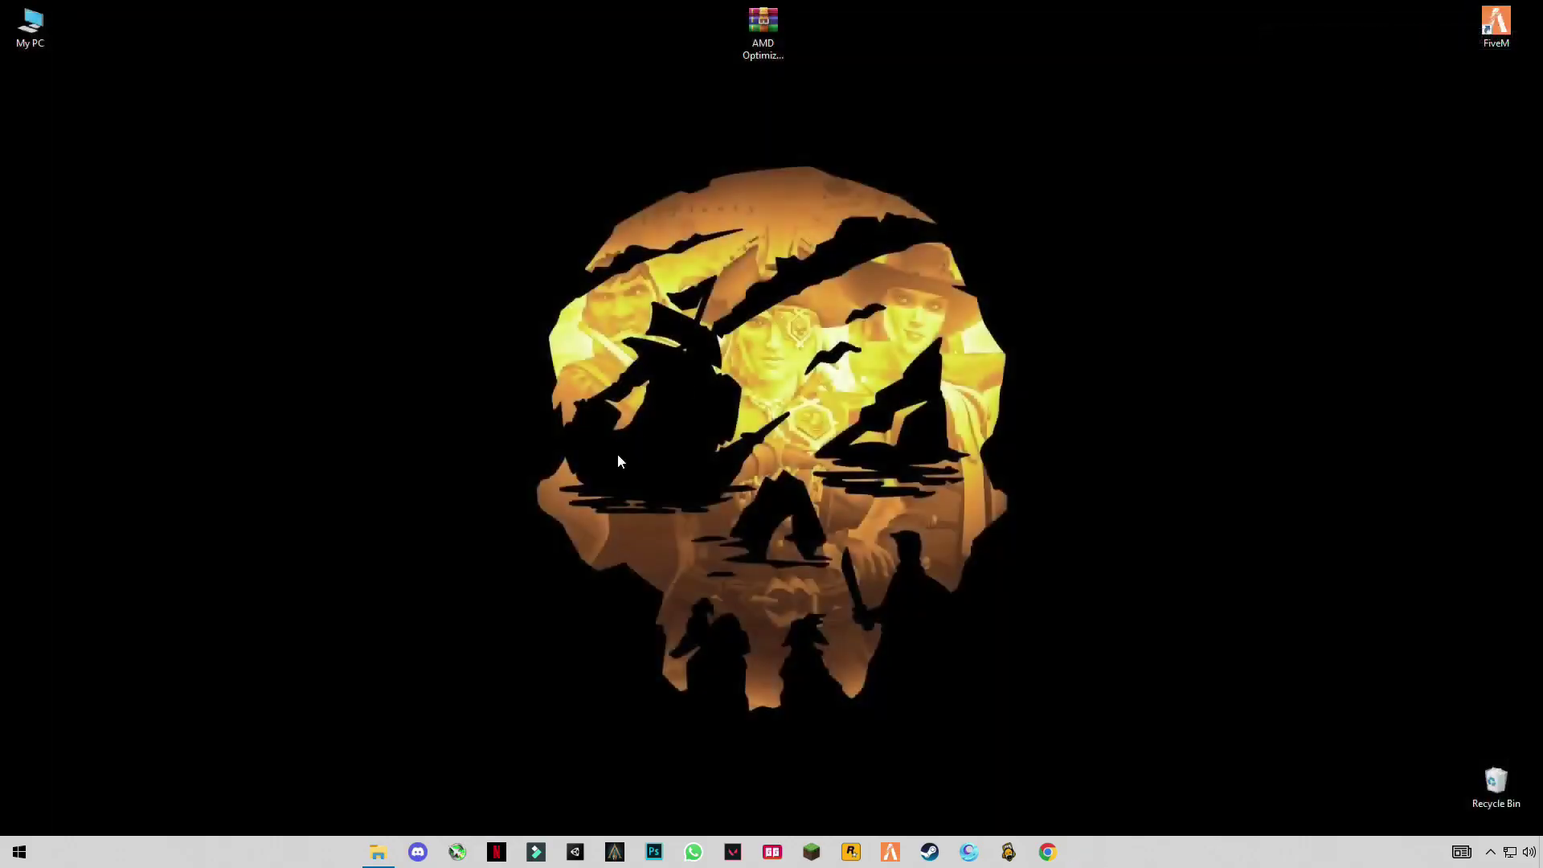
# Step: Open Task Manager and display its list of startup apps
pyautogui.rightClick(1204, 862)
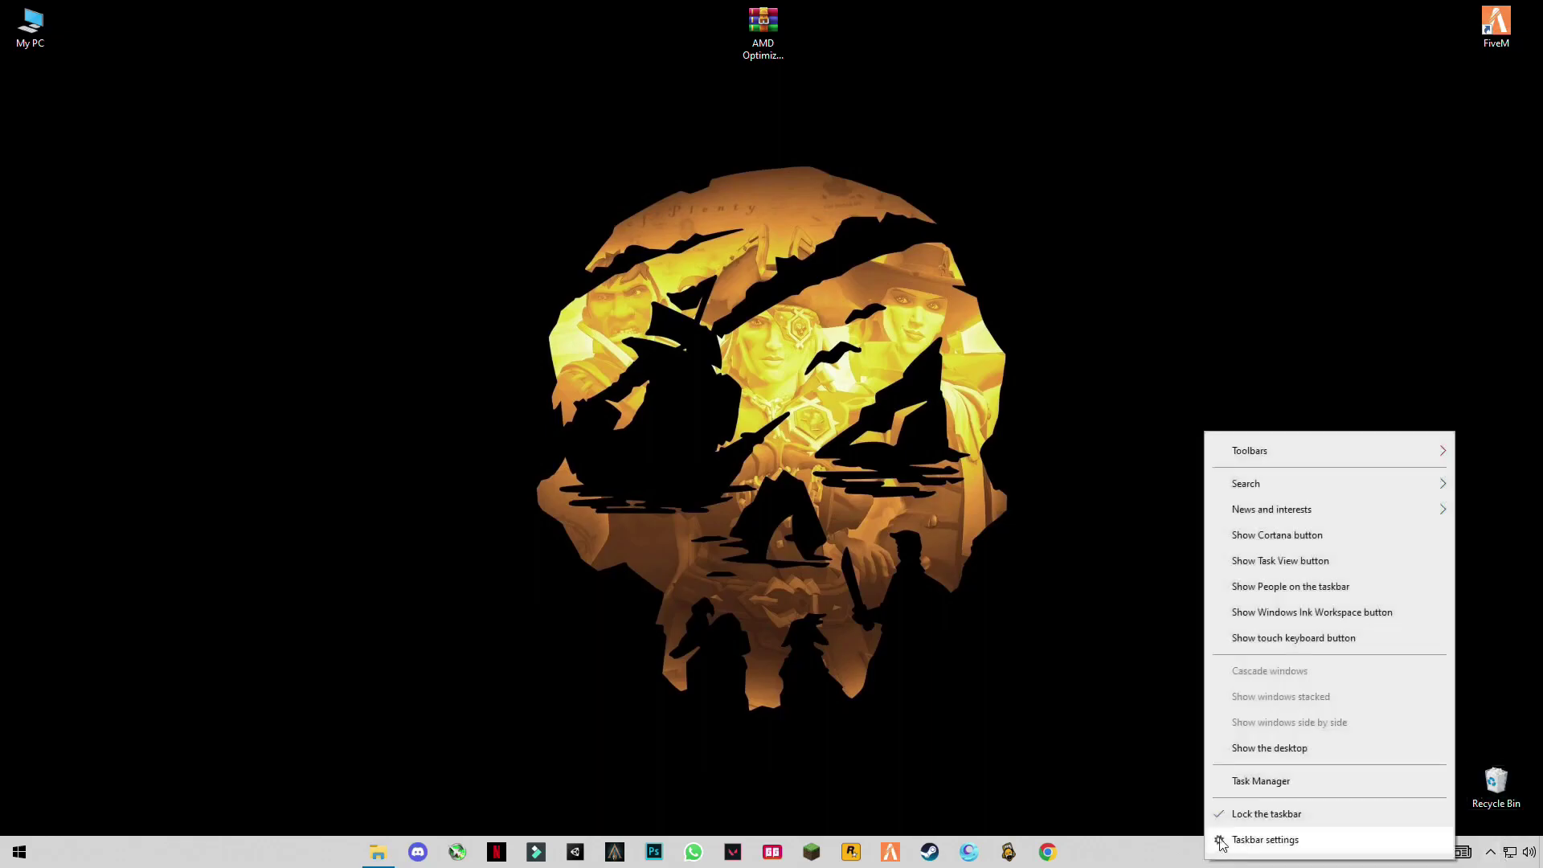
pyautogui.click(1233, 783)
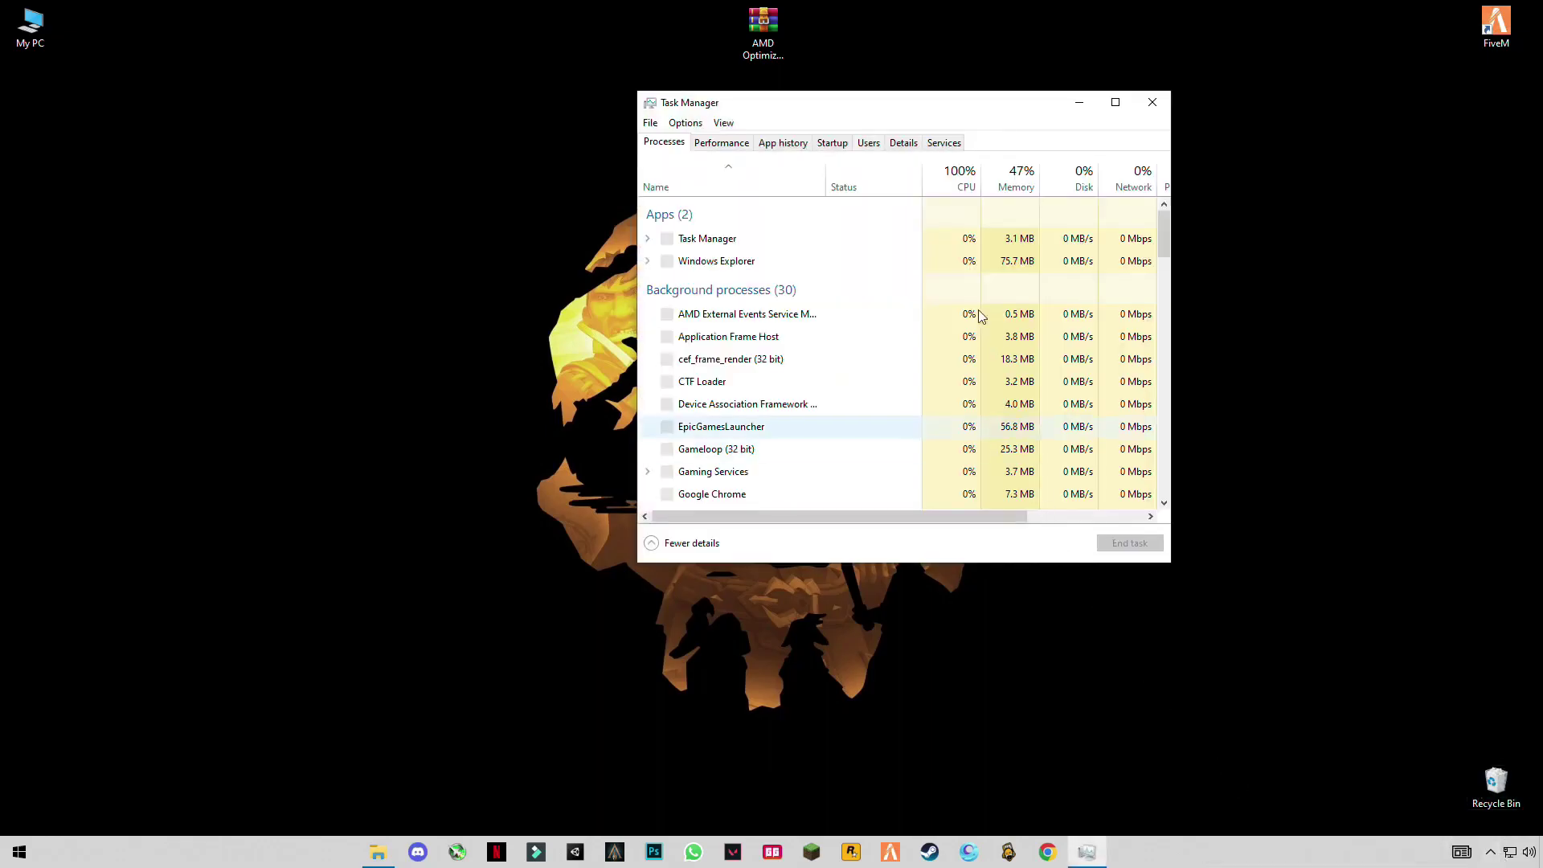
pyautogui.click(833, 143)
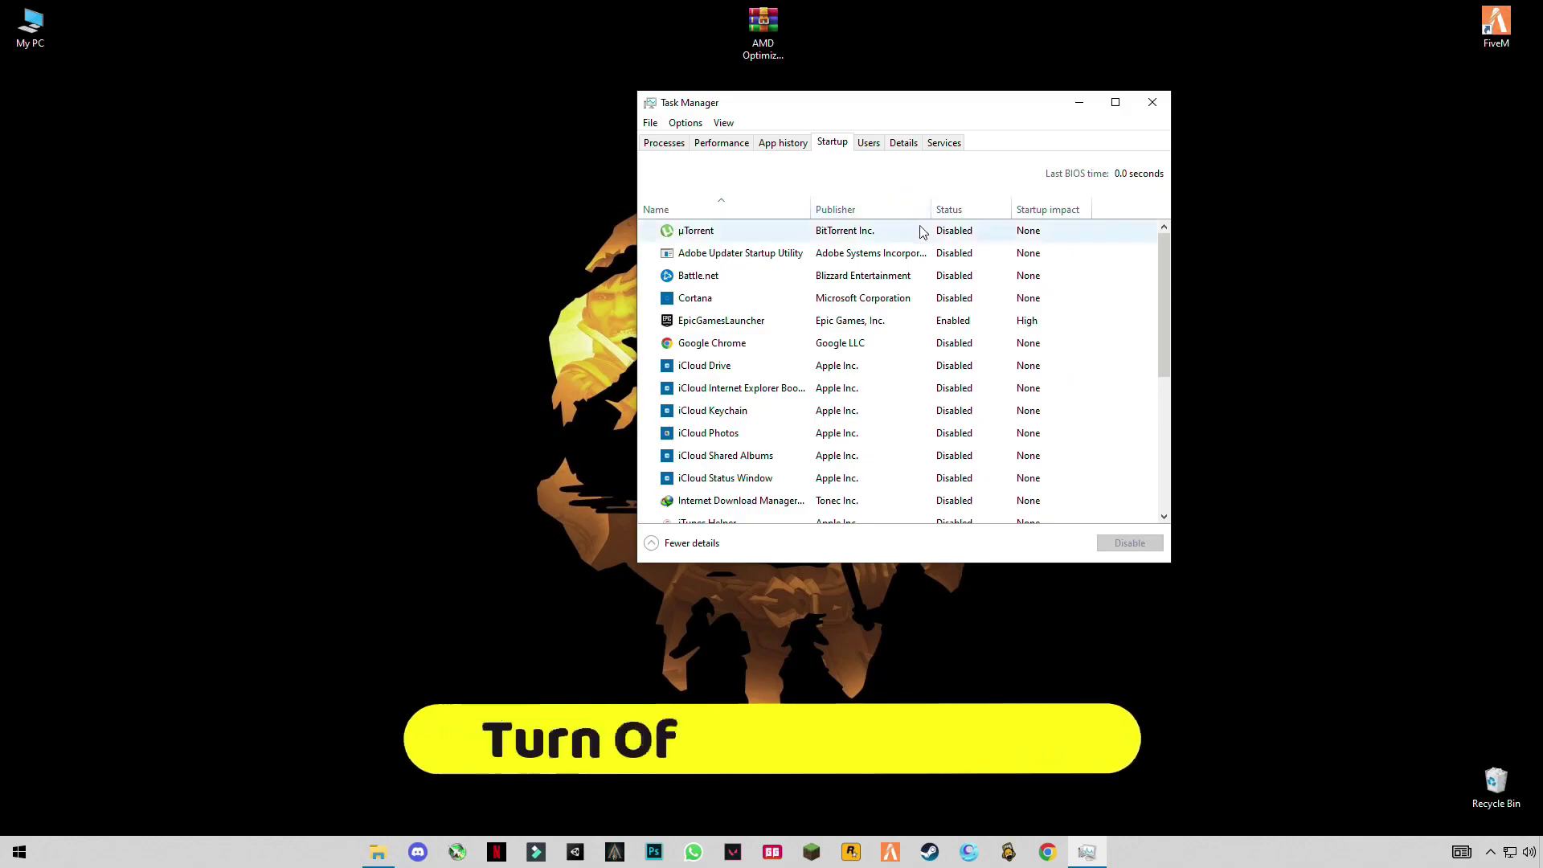
# Step: Examine the startup apps throughout the list to check which ones are enabled or disabled
pyautogui.click(916, 275)
pyautogui.click(944, 299)
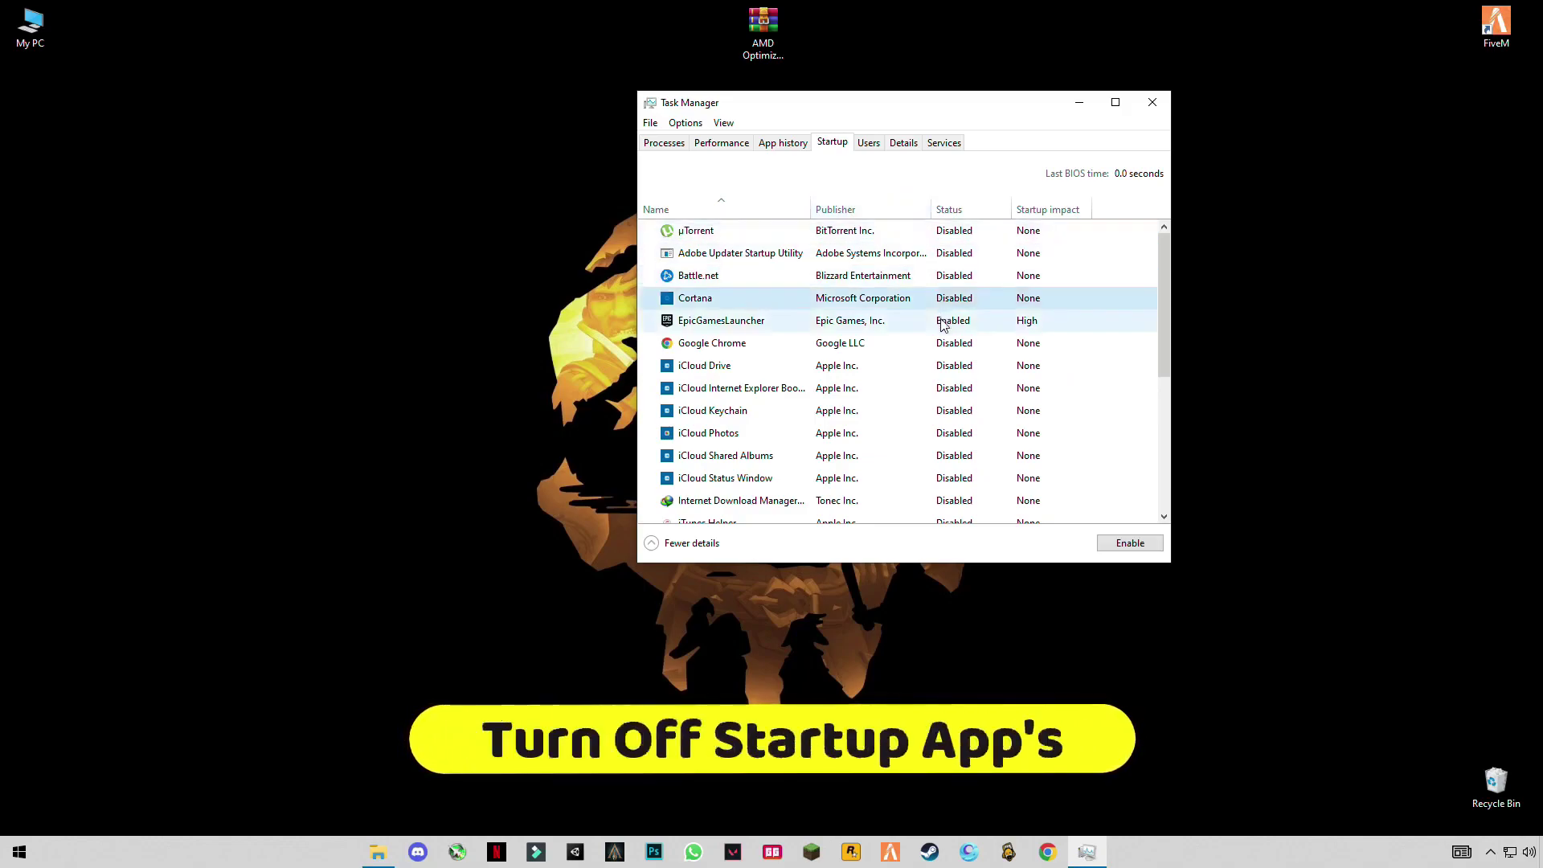
pyautogui.moveTo(1161, 294); pyautogui.dragTo(1172, 474)
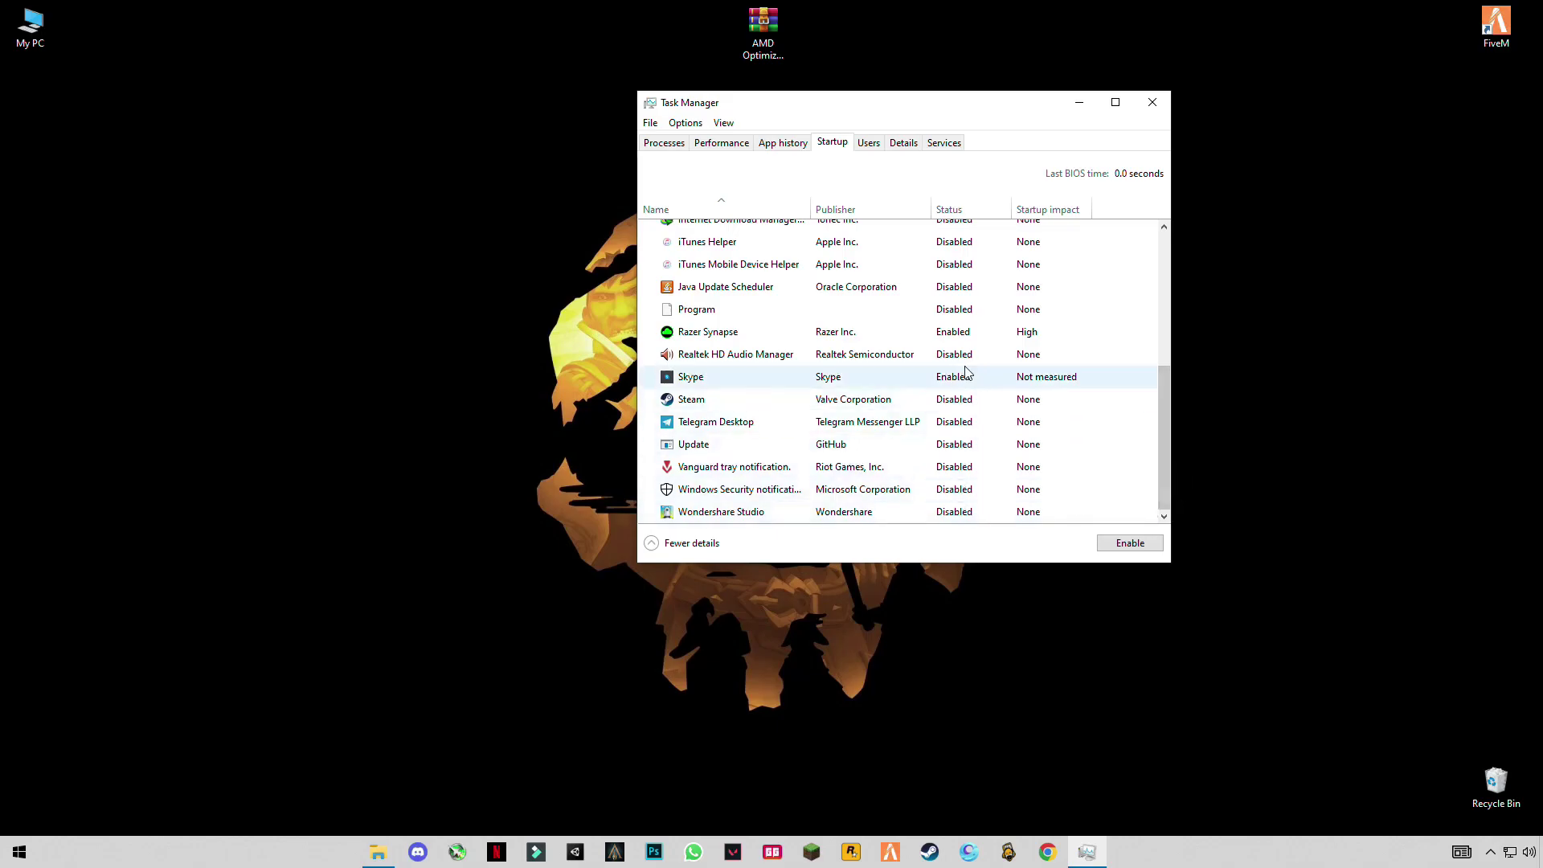
pyautogui.scroll(2, 1005, 386)
pyautogui.scroll(1, 1022, 381)
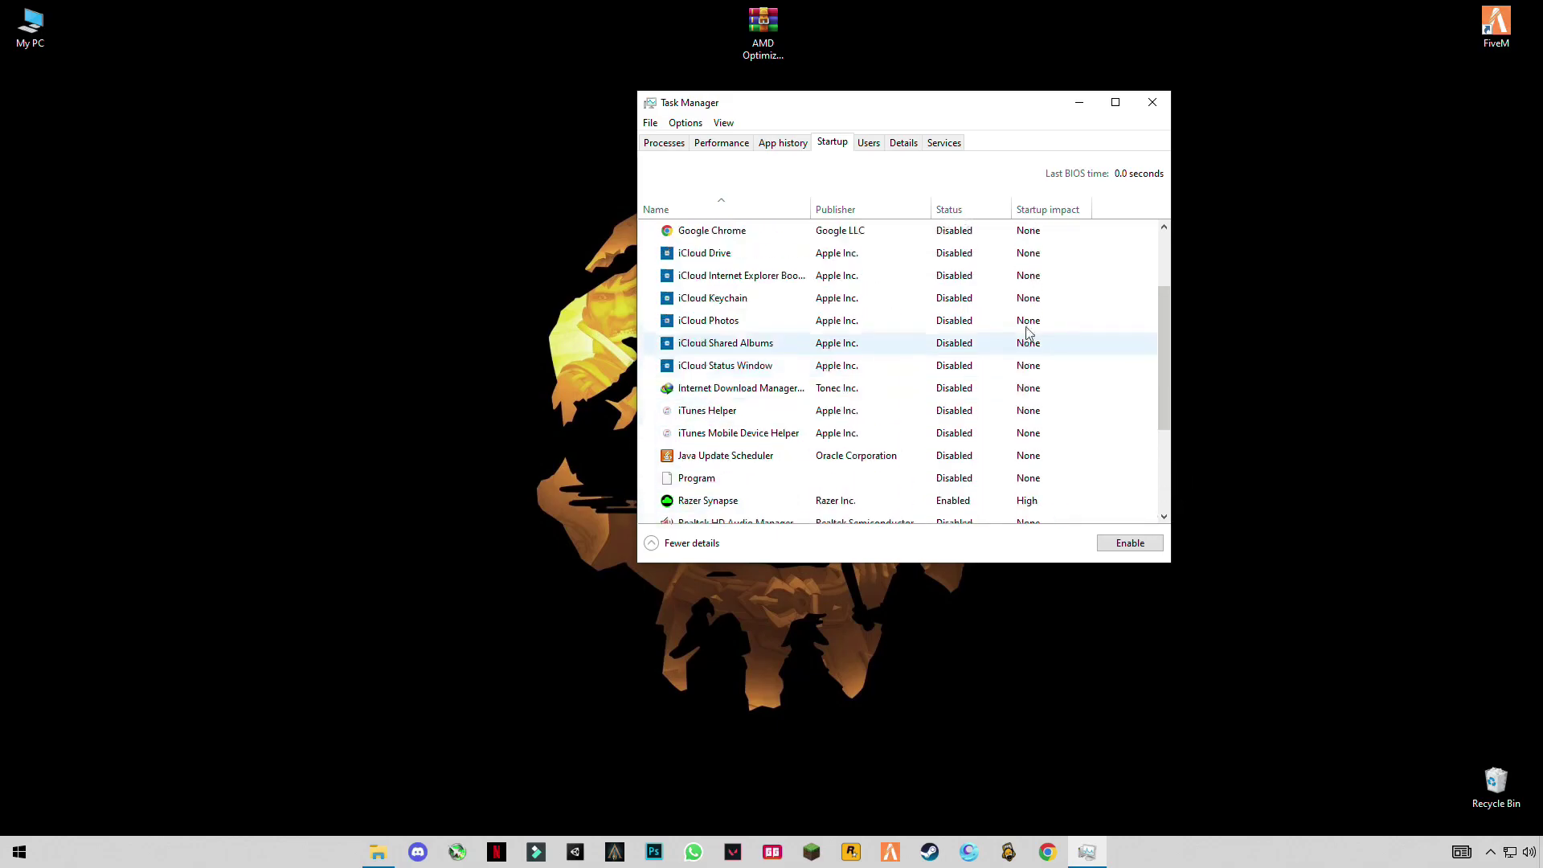
pyautogui.scroll(-1, 1037, 321)
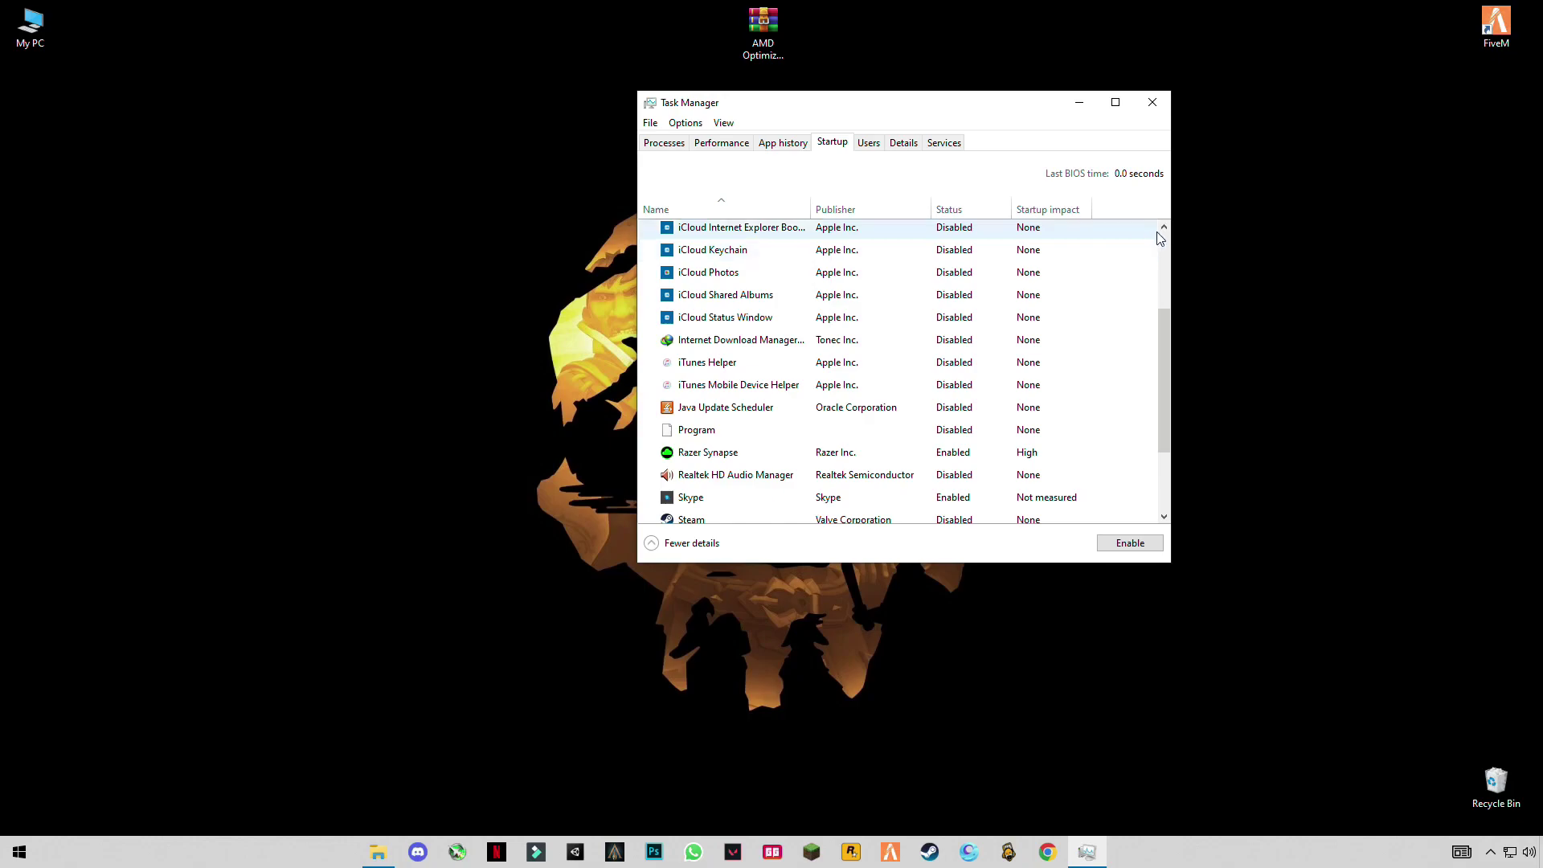
# Step: Close Task Manager, then use Run with PREFETCH to open the Windows Prefetch folder and grant permission to access it
pyautogui.click(1149, 106)
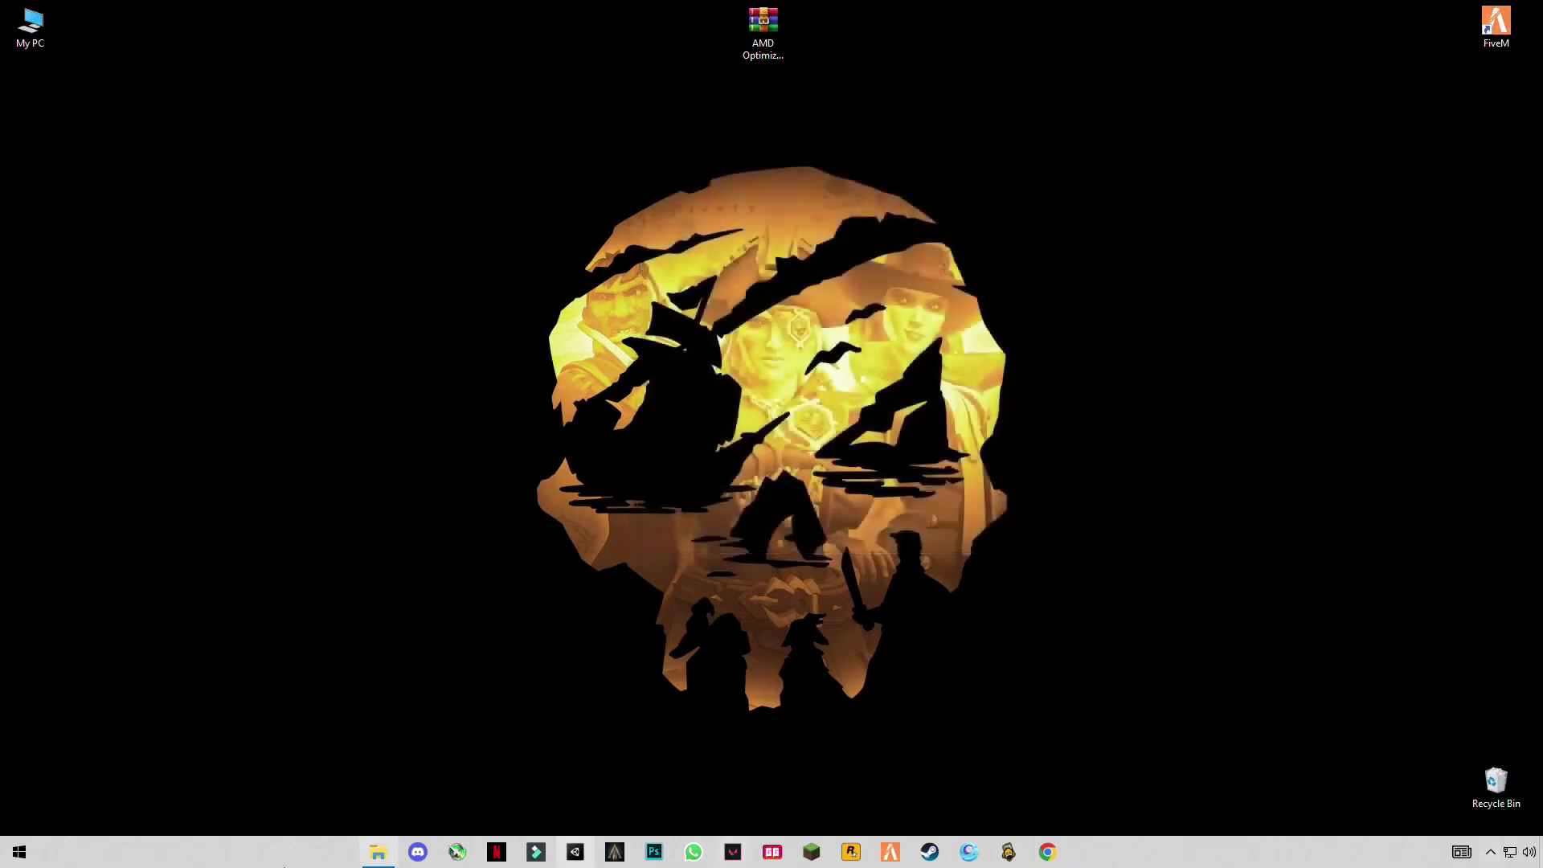
pyautogui.click(4, 856)
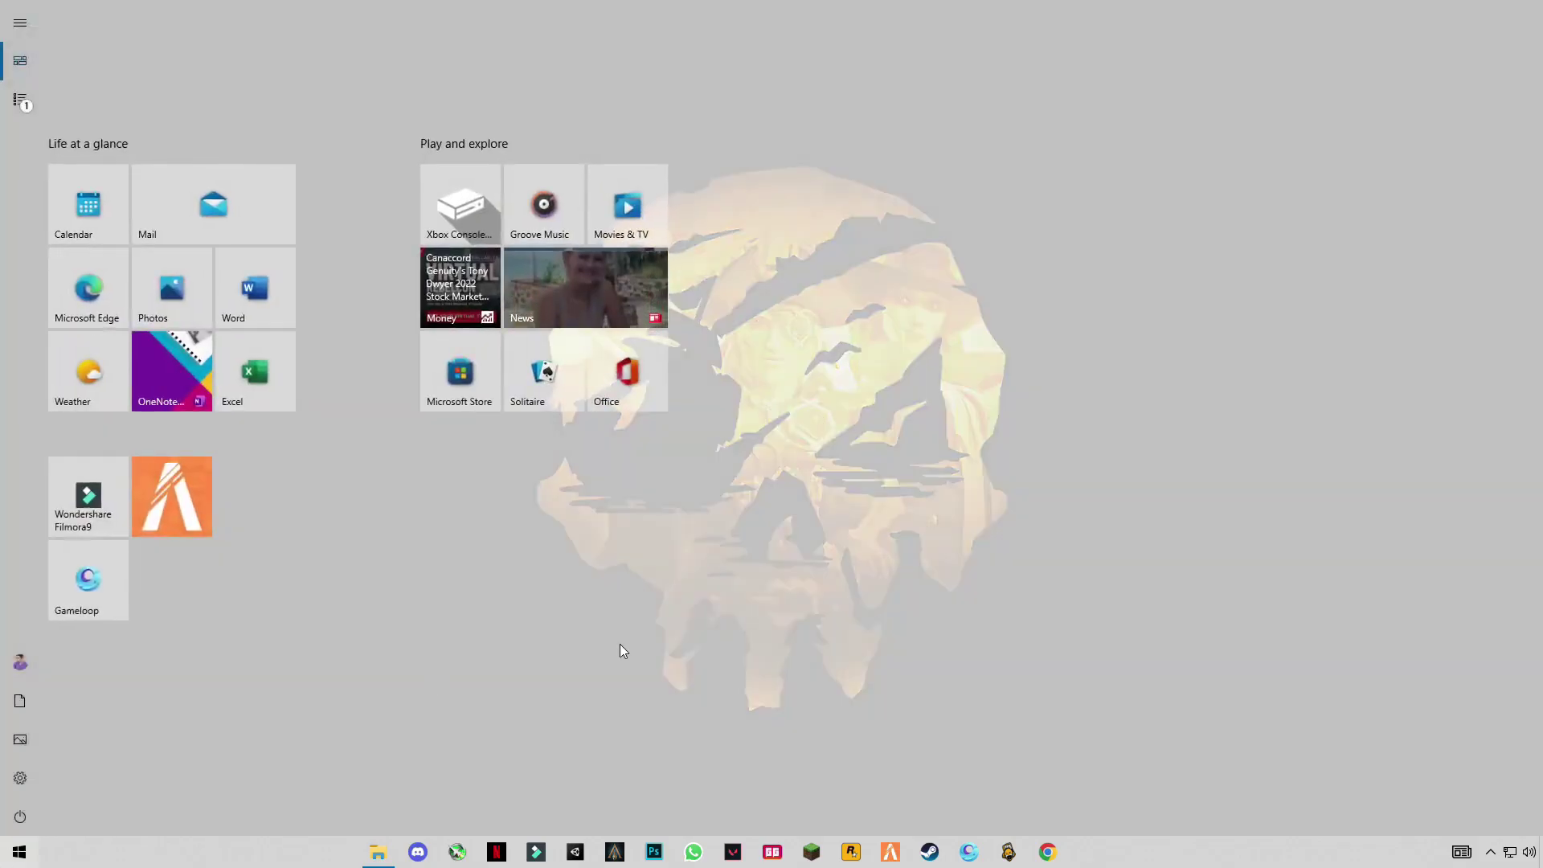
pyautogui.press('super+r')
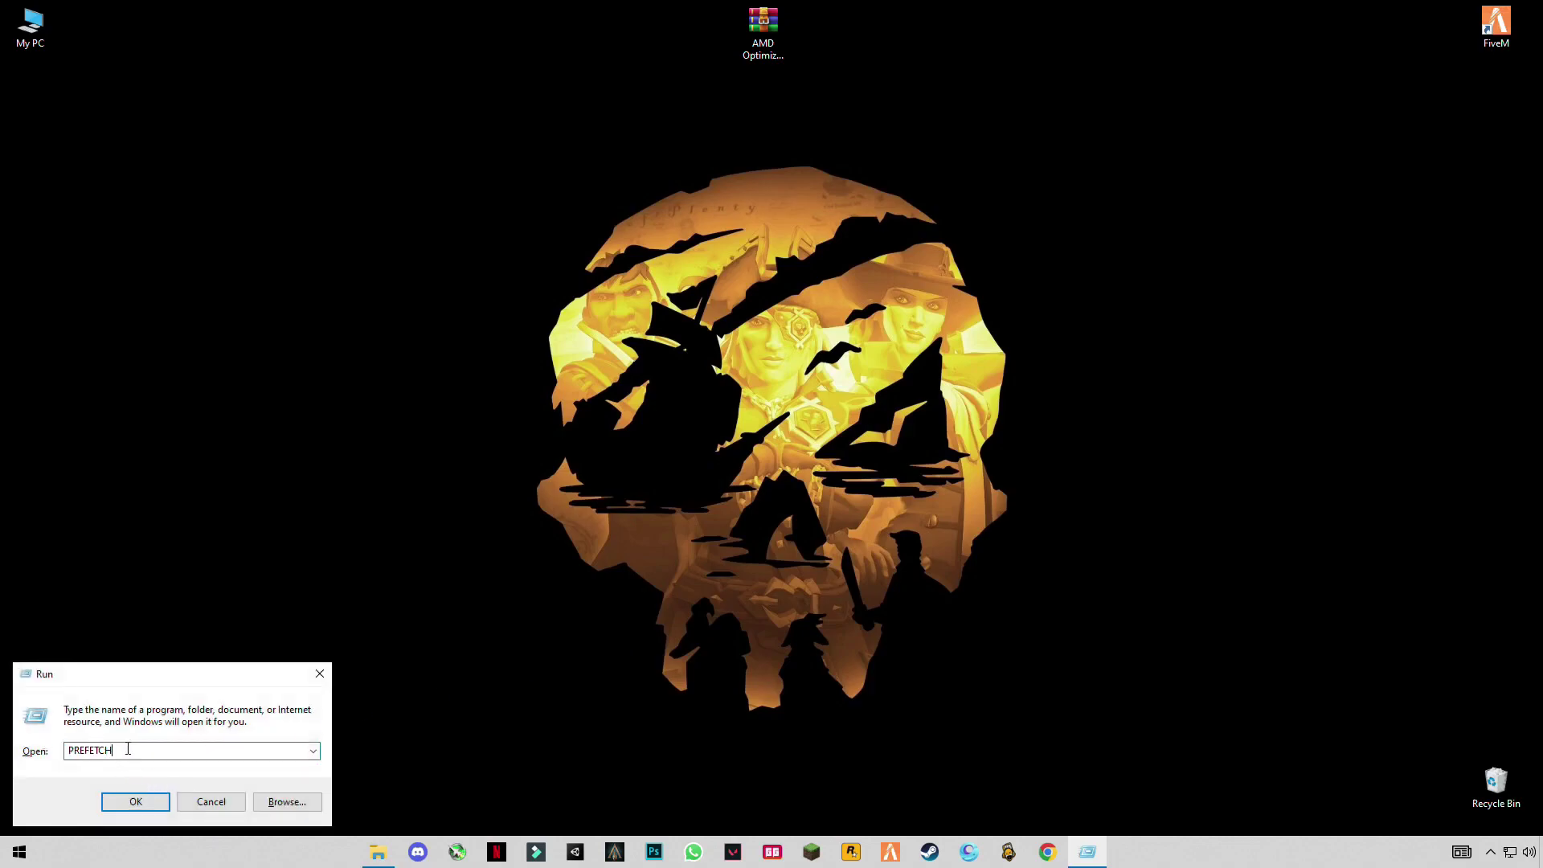
pyautogui.click(135, 802)
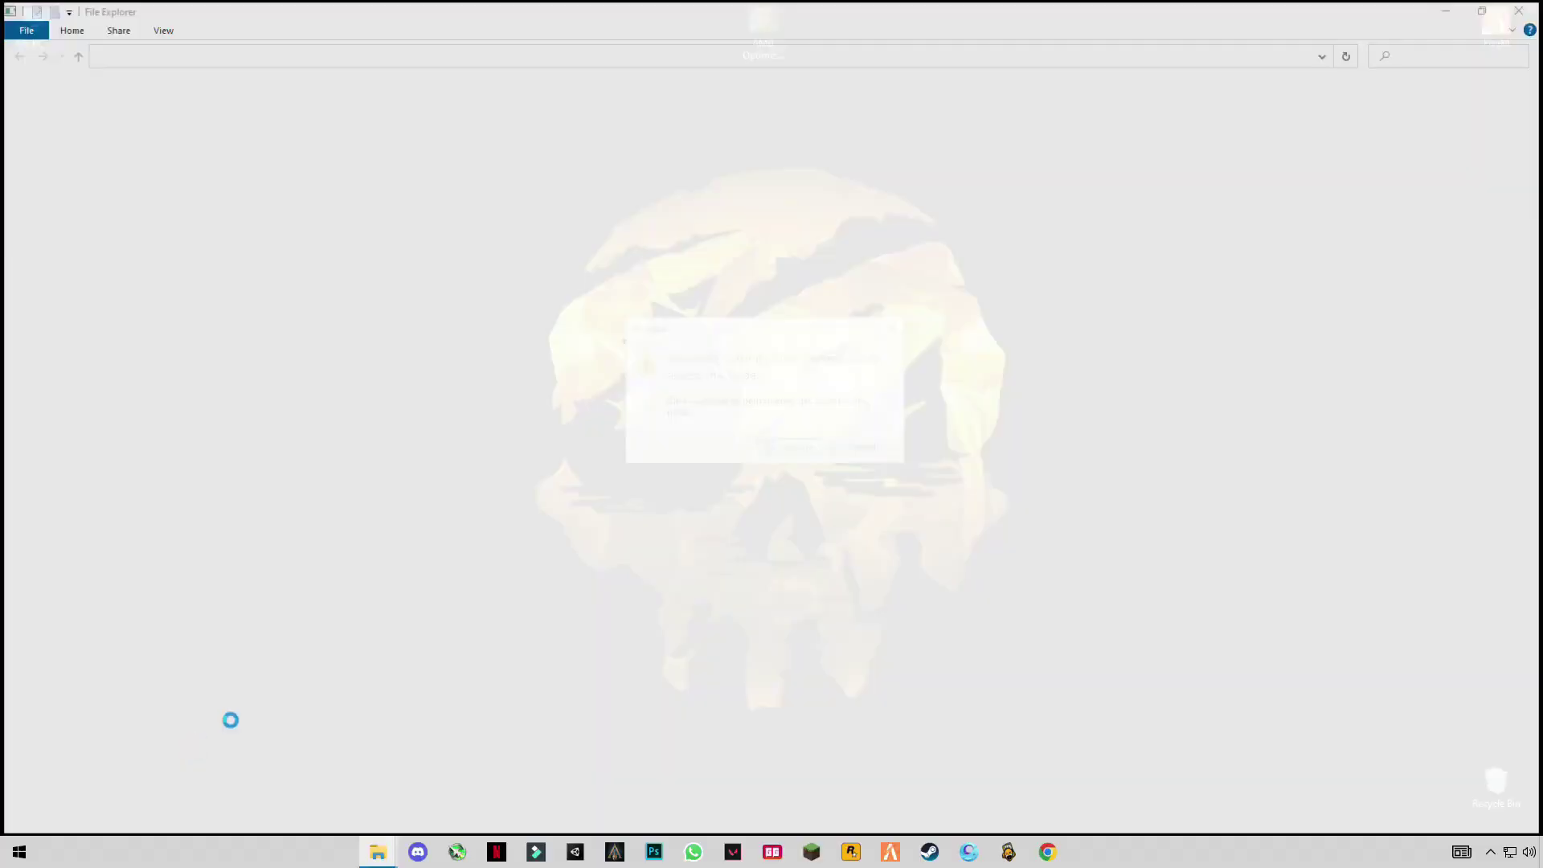
pyautogui.click(765, 447)
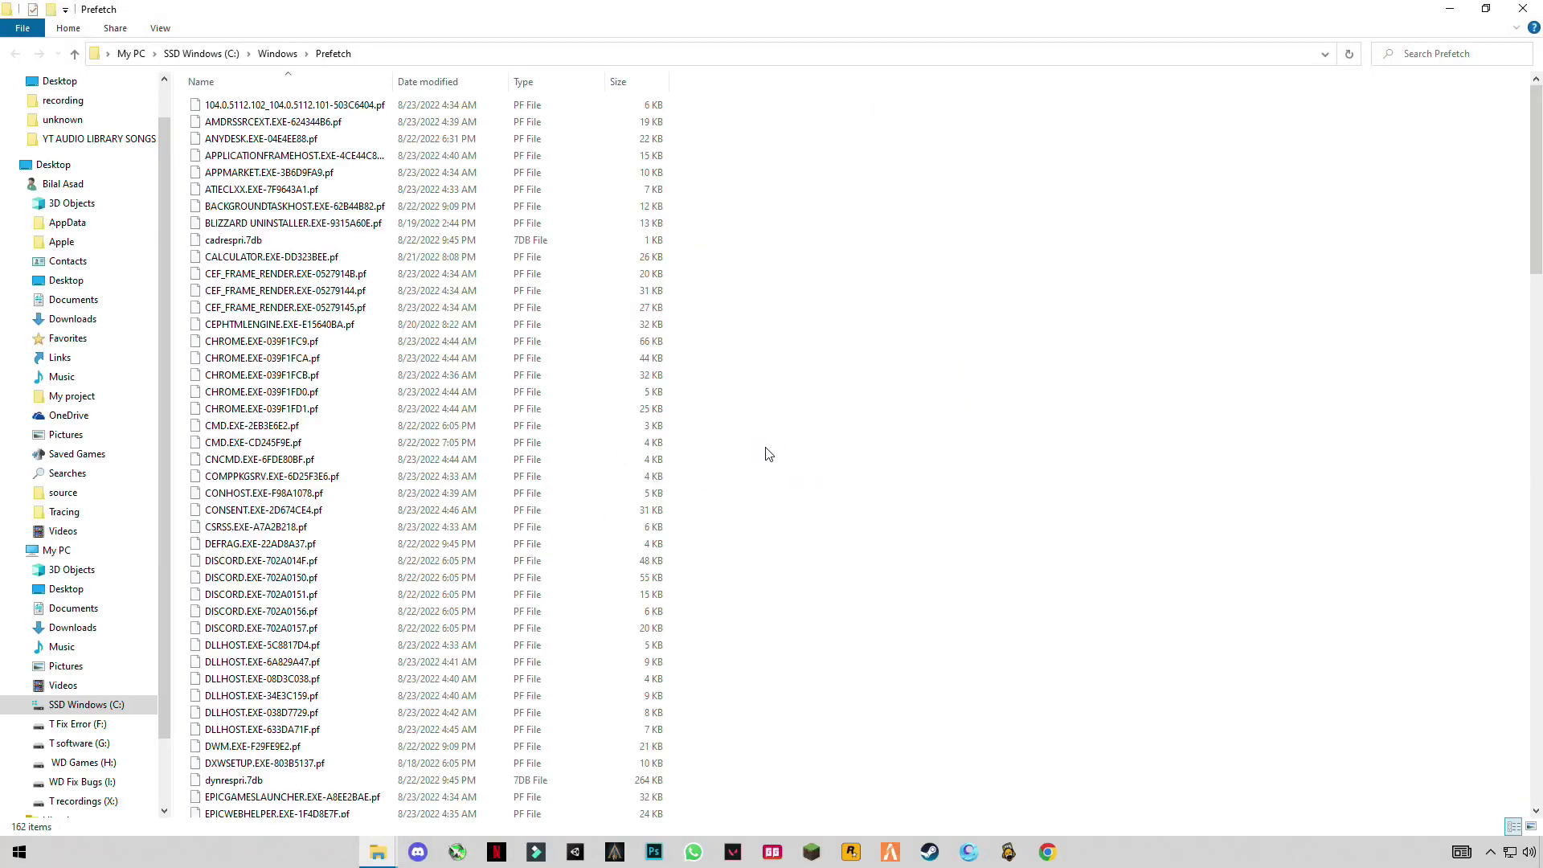
# Step: Delete all files in the Prefetch folder, skipping the file that is in use, and close the folder
pyautogui.click(316, 444)
pyautogui.hotkey('ctrl', 'a')
pyautogui.rightClick(316, 455)
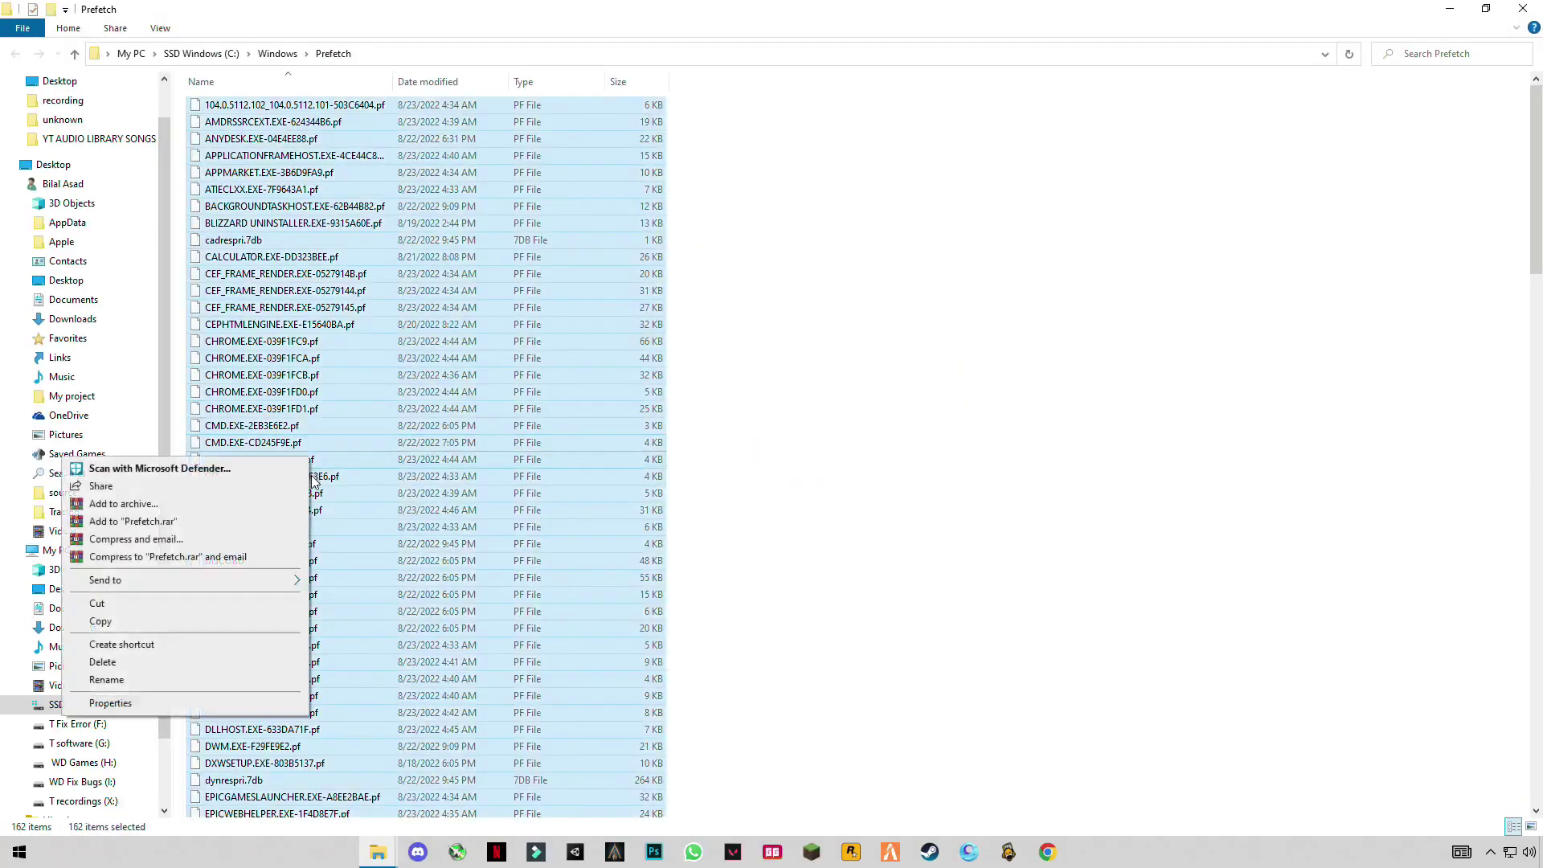
pyautogui.click(105, 664)
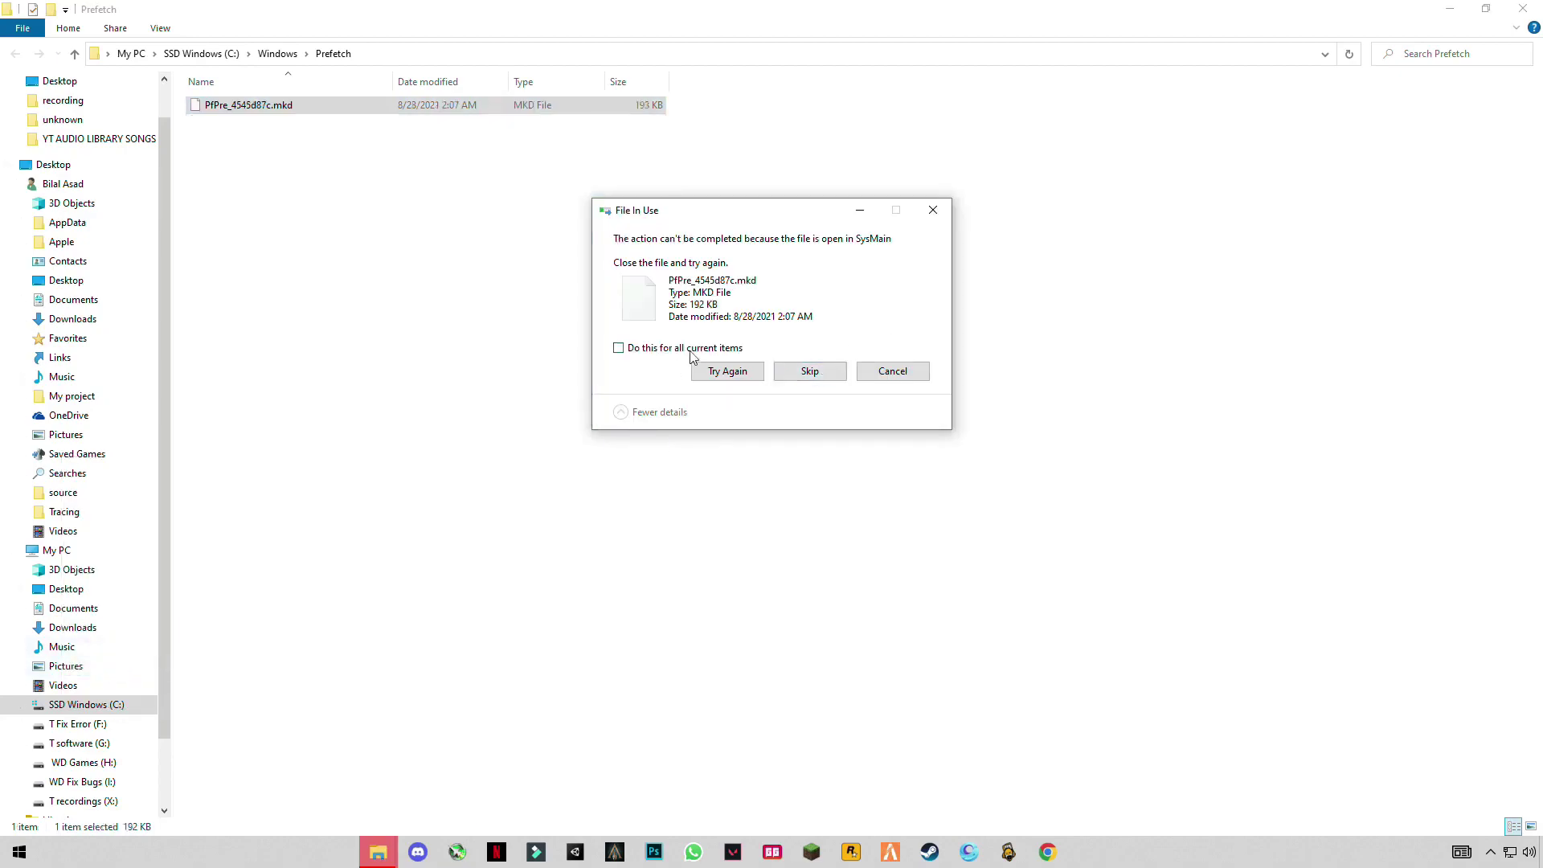
pyautogui.click(794, 381)
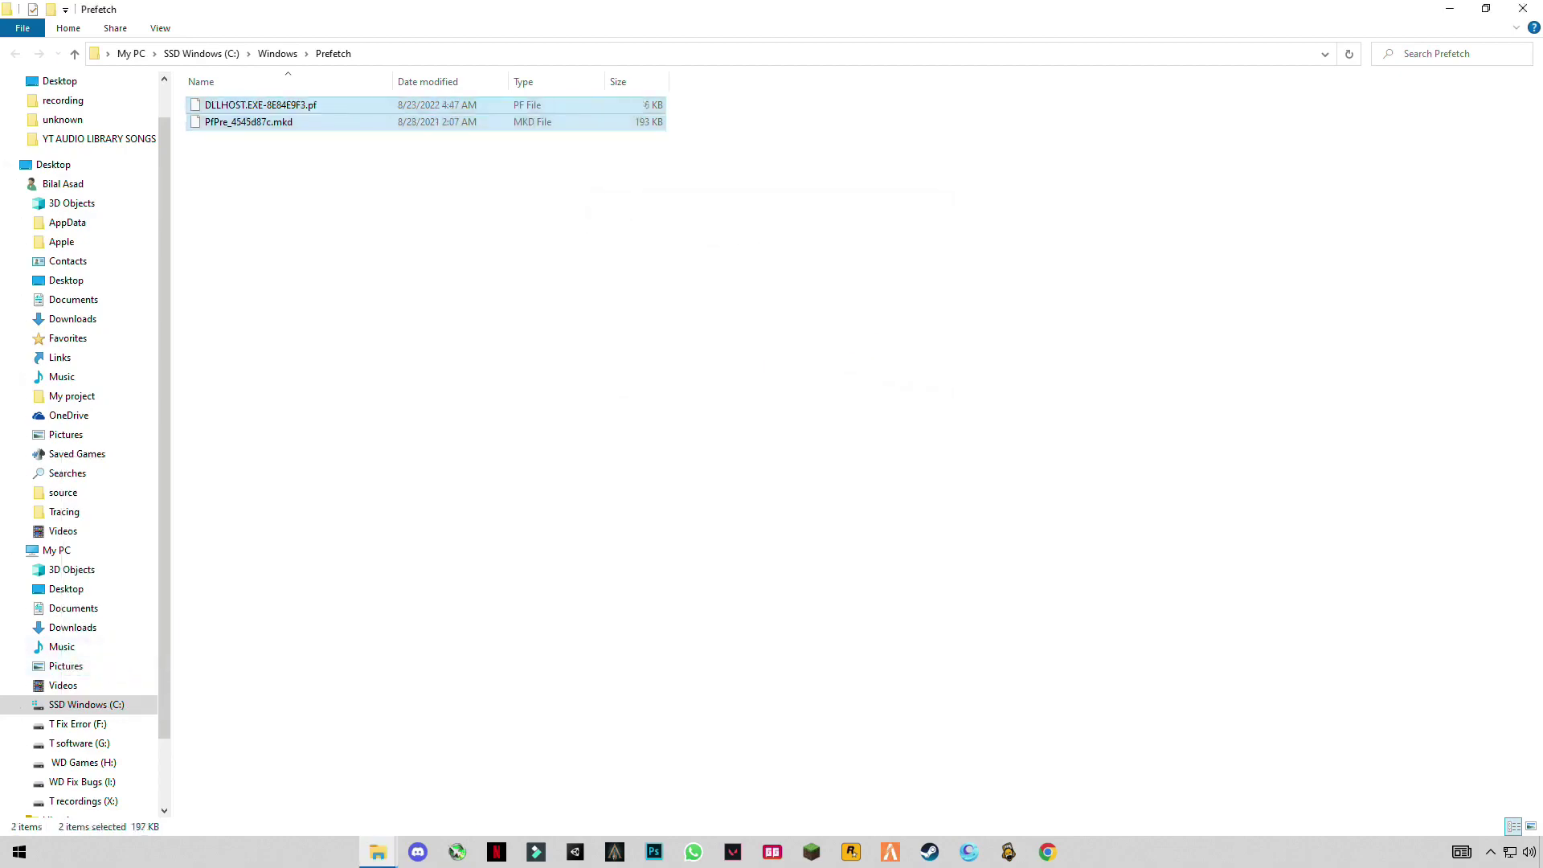
pyautogui.click(1524, 9)
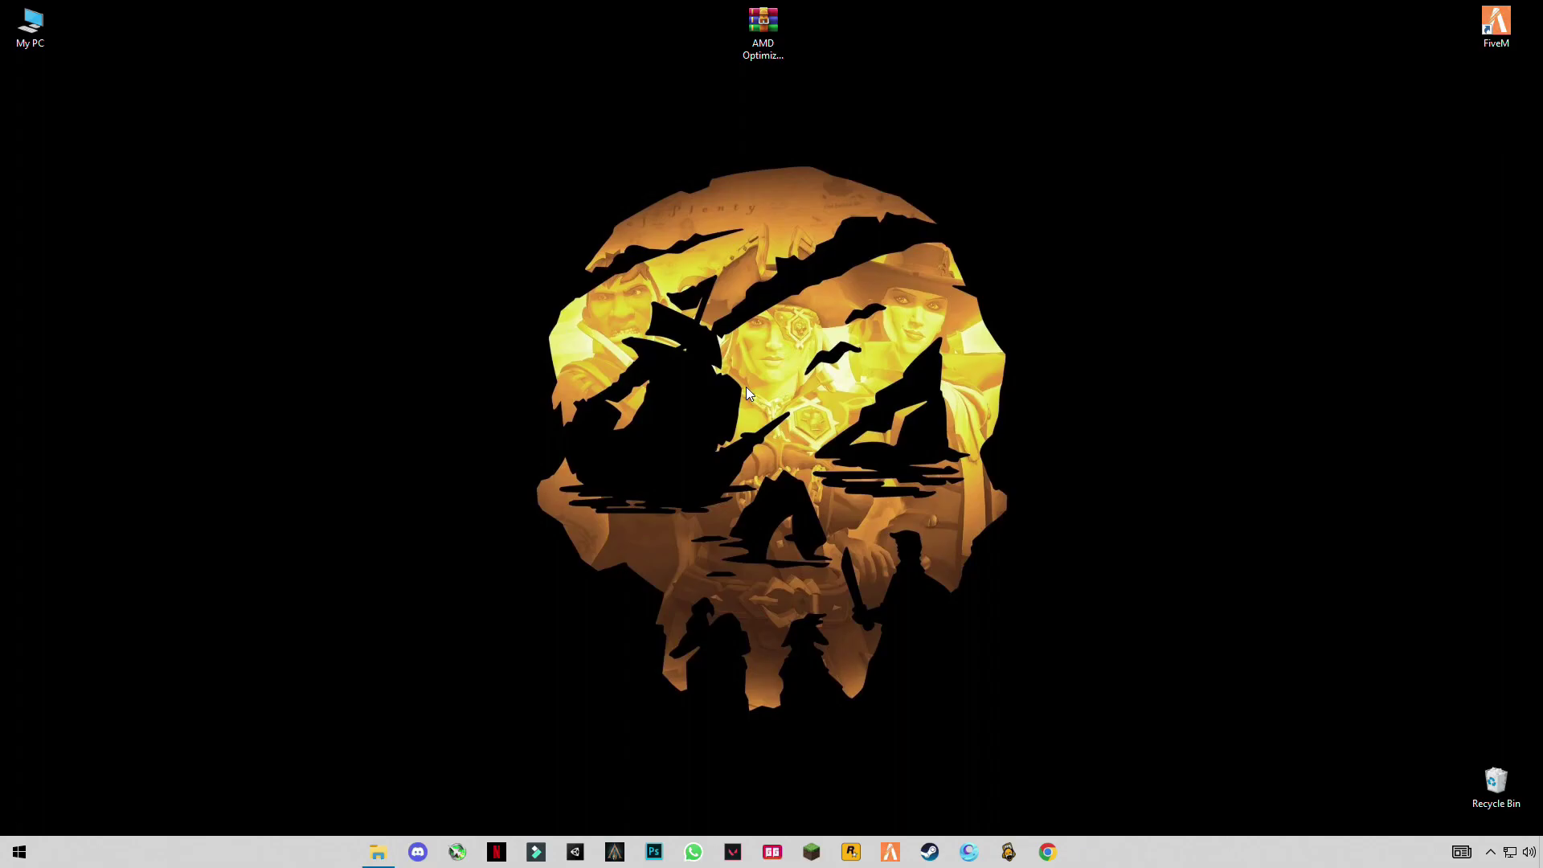
# Step: Open the Windows Temp folder by running TEMP from the Run dialog
pyautogui.press('super+r')
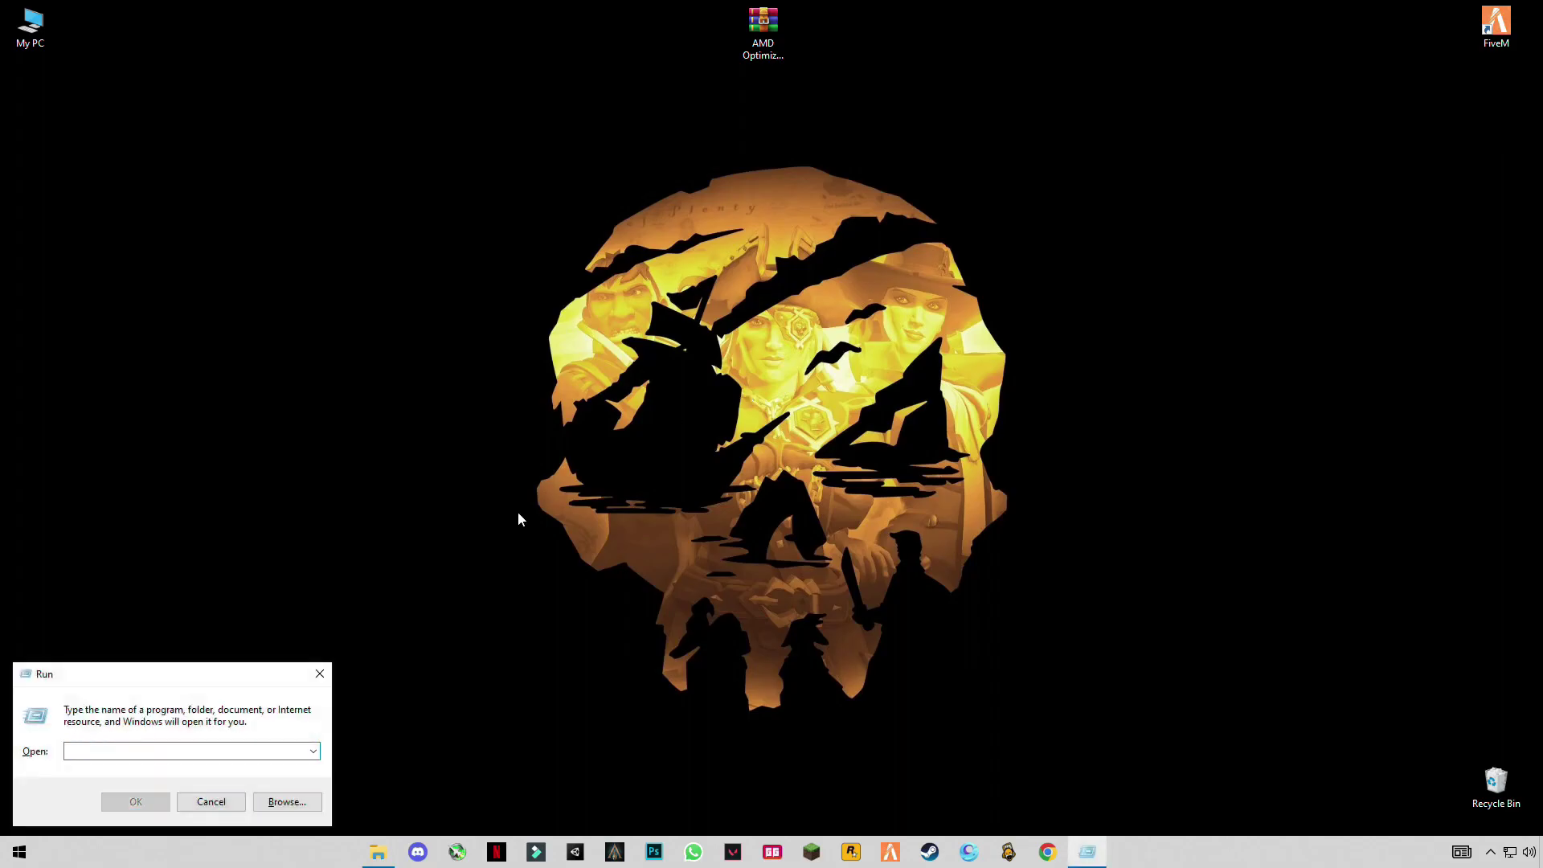
pyautogui.write('TEMP')
pyautogui.press('Return')
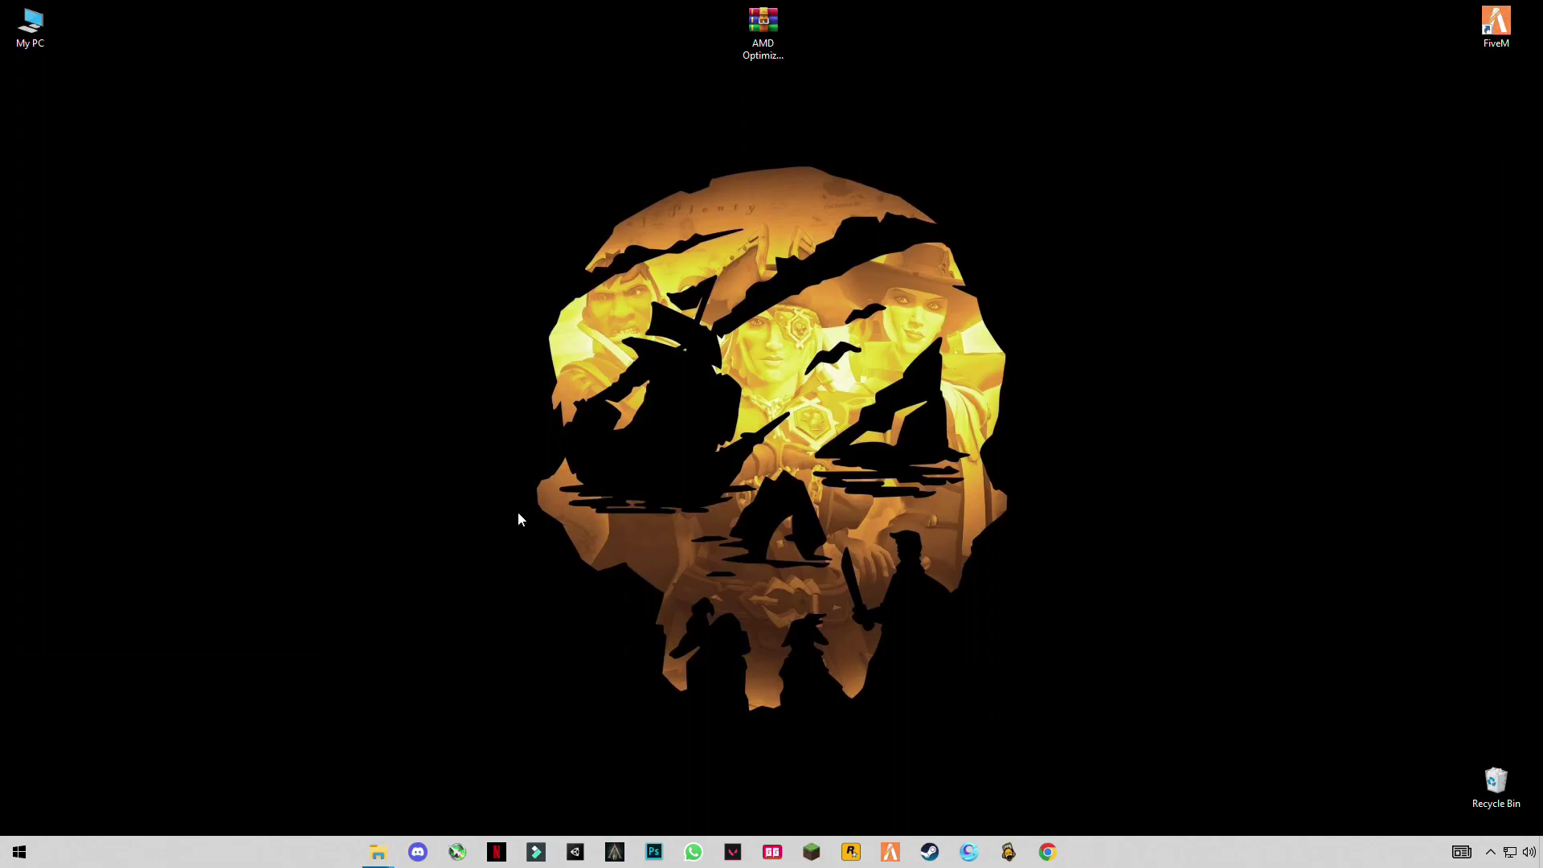
# Step: Delete everything in the Windows Temp folder, allowing administrator permission and skipping all files that are in use
pyautogui.hotkey('ctrl', 'a')
pyautogui.rightClick(283, 517)
pyautogui.click(321, 718)
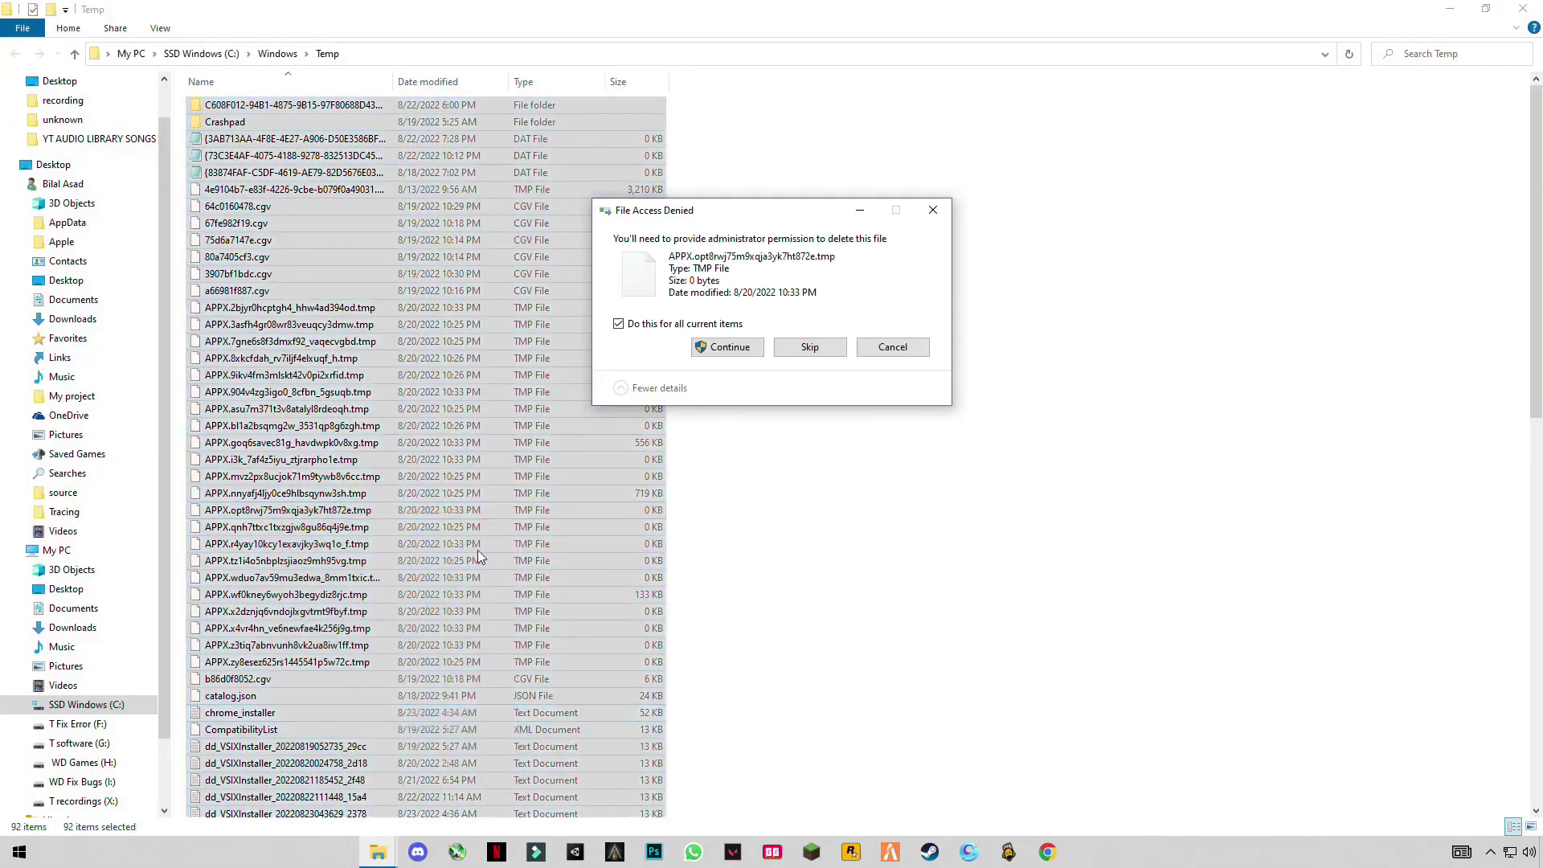
pyautogui.click(711, 354)
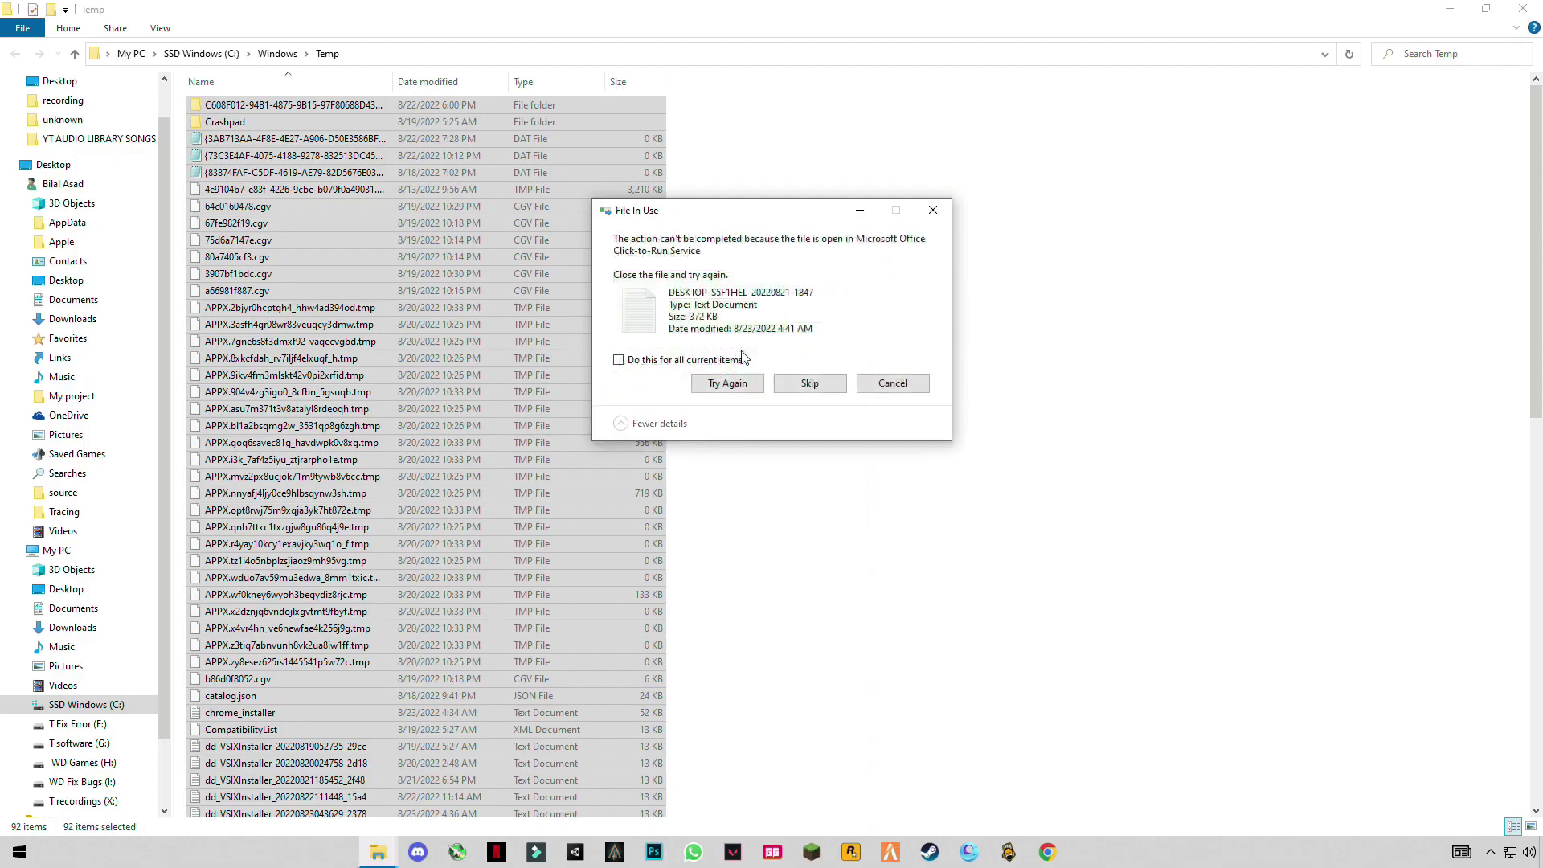
pyautogui.click(736, 363)
pyautogui.click(804, 384)
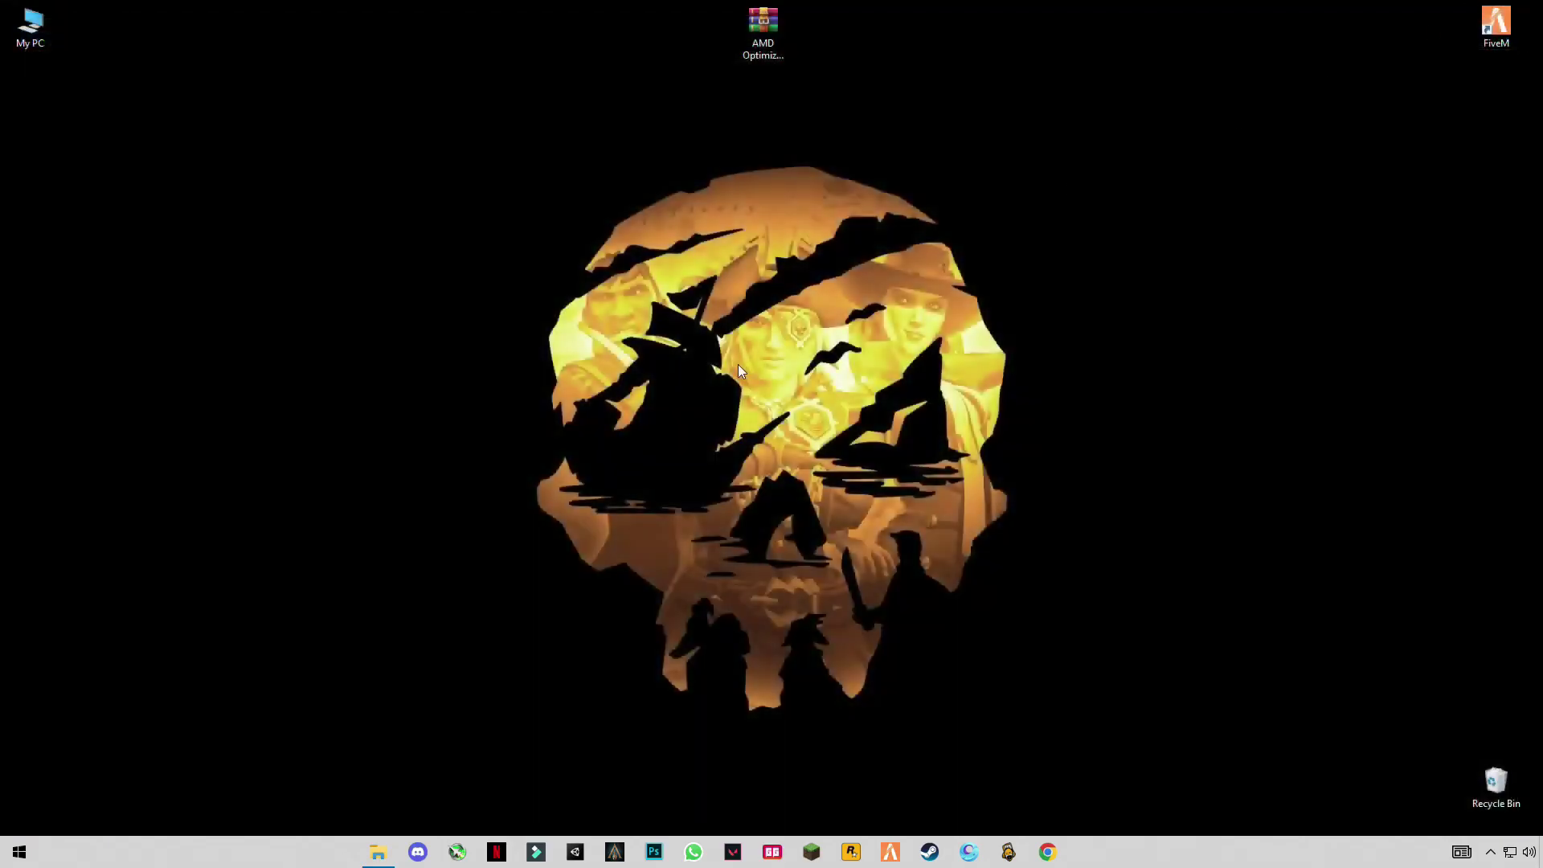
# Step: Open the user account's local Temp folder by running %TEMP% from the Run dialog
pyautogui.press('super+r')
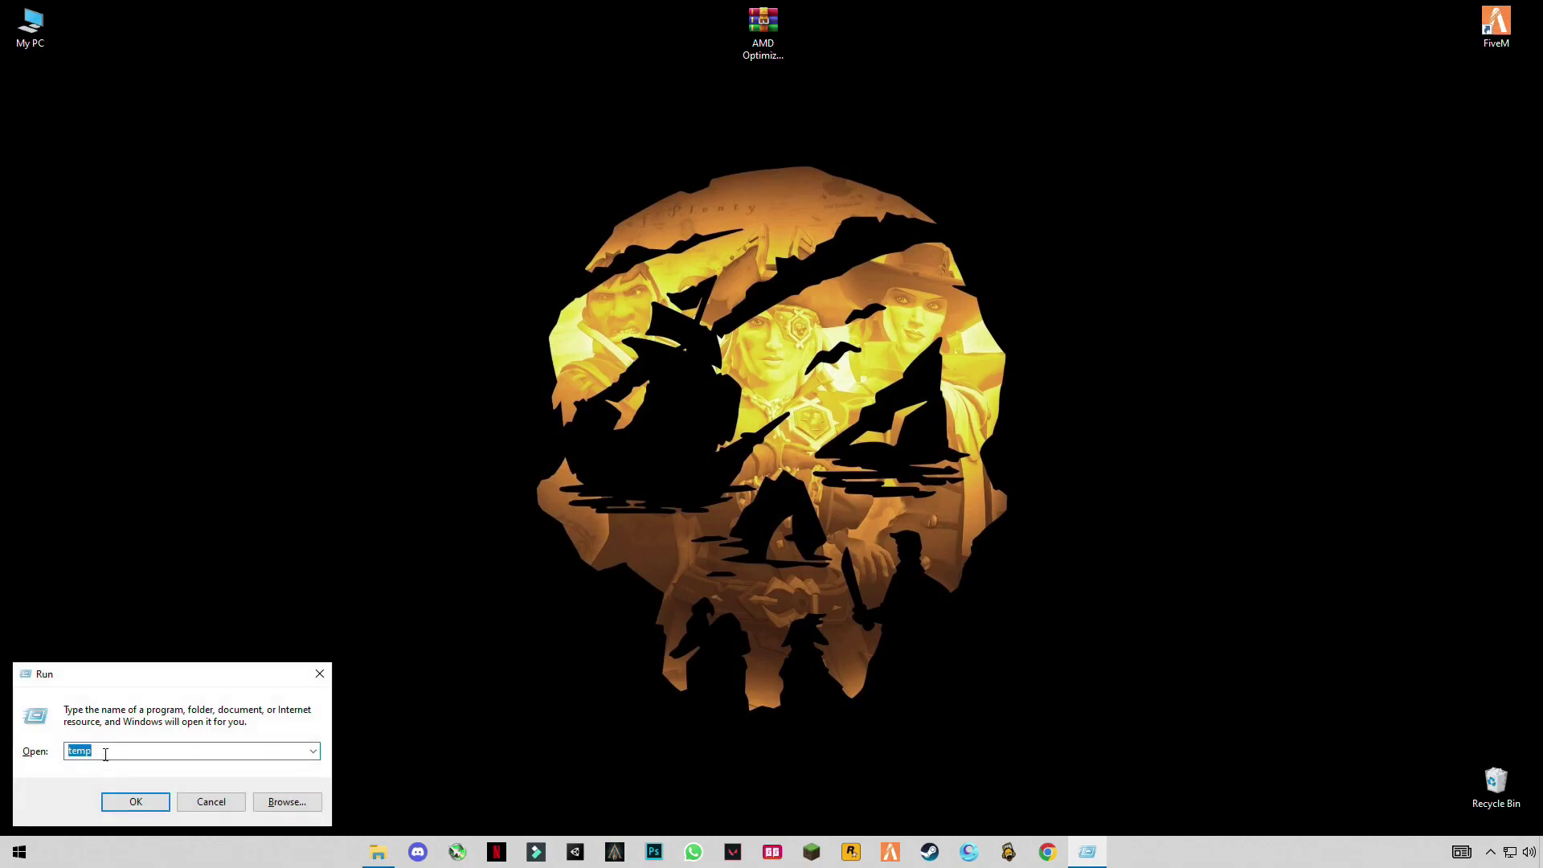
pyautogui.write('%')
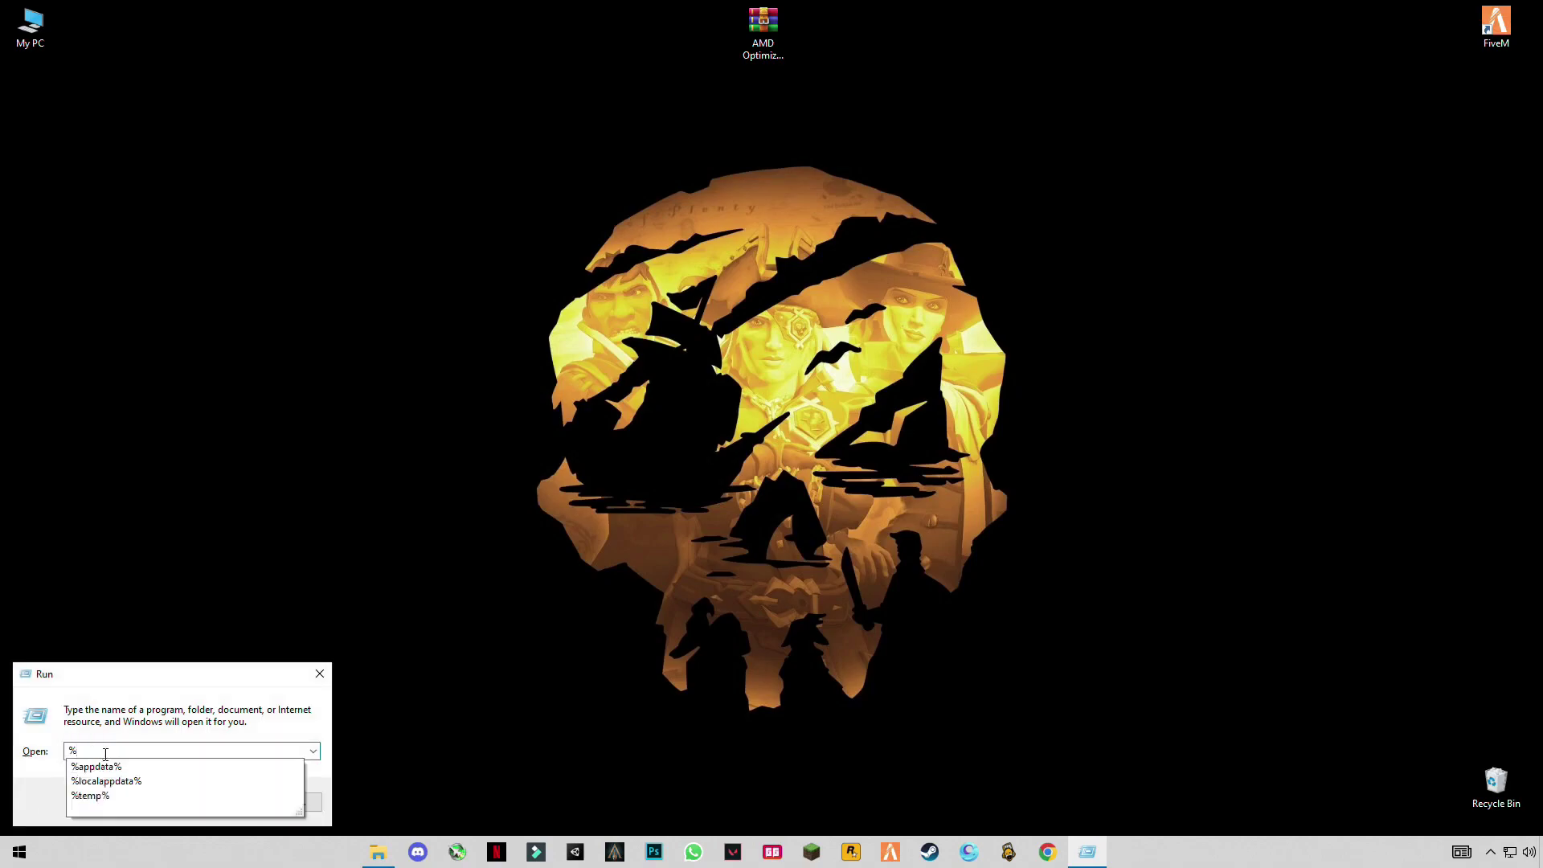
pyautogui.write('TEMP')
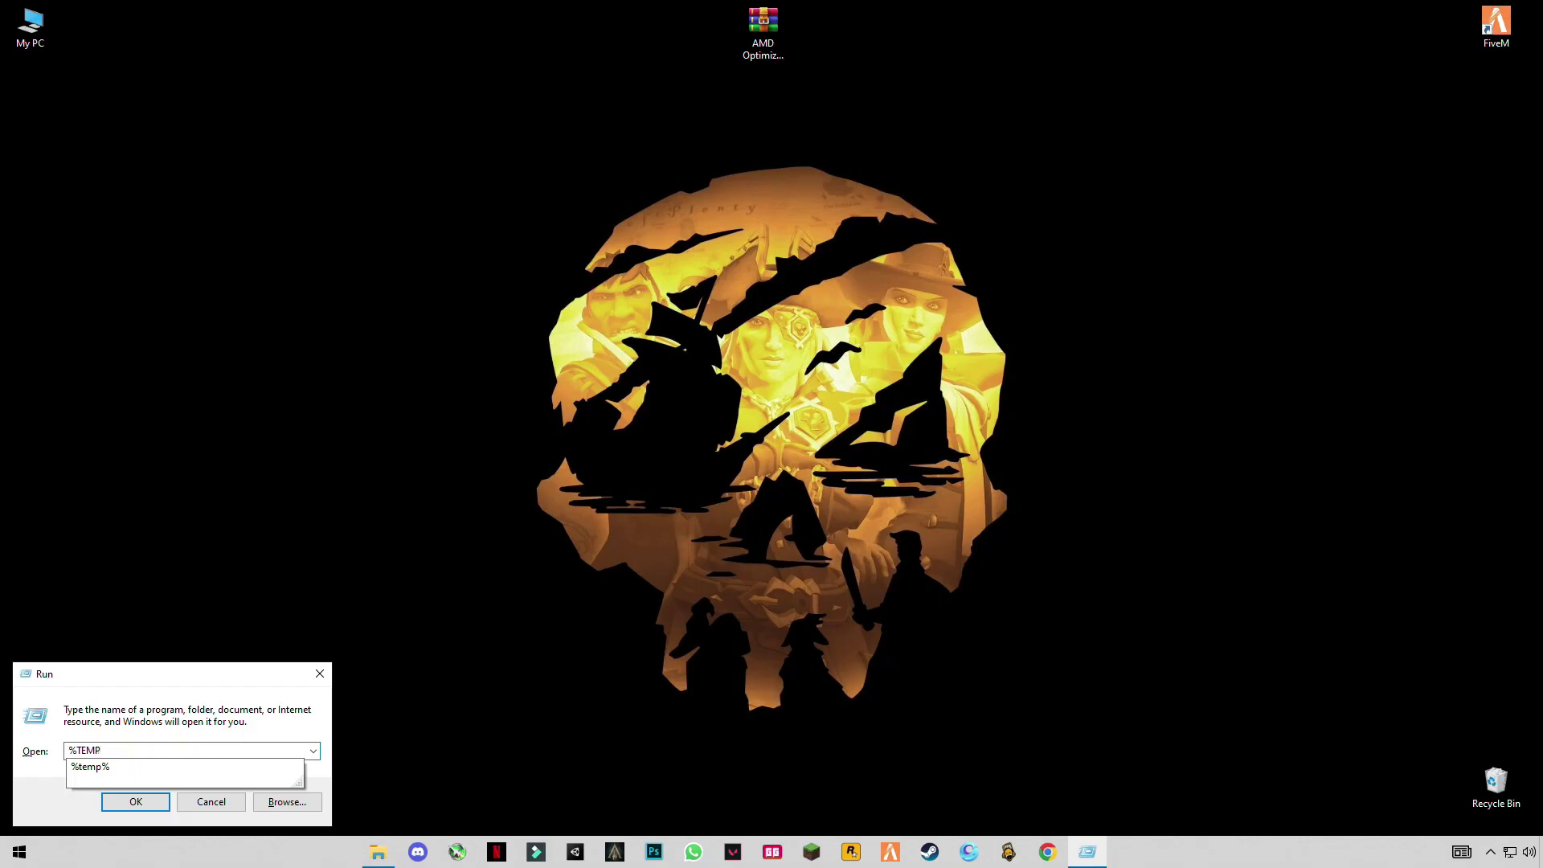
pyautogui.write('%')
pyautogui.click(135, 801)
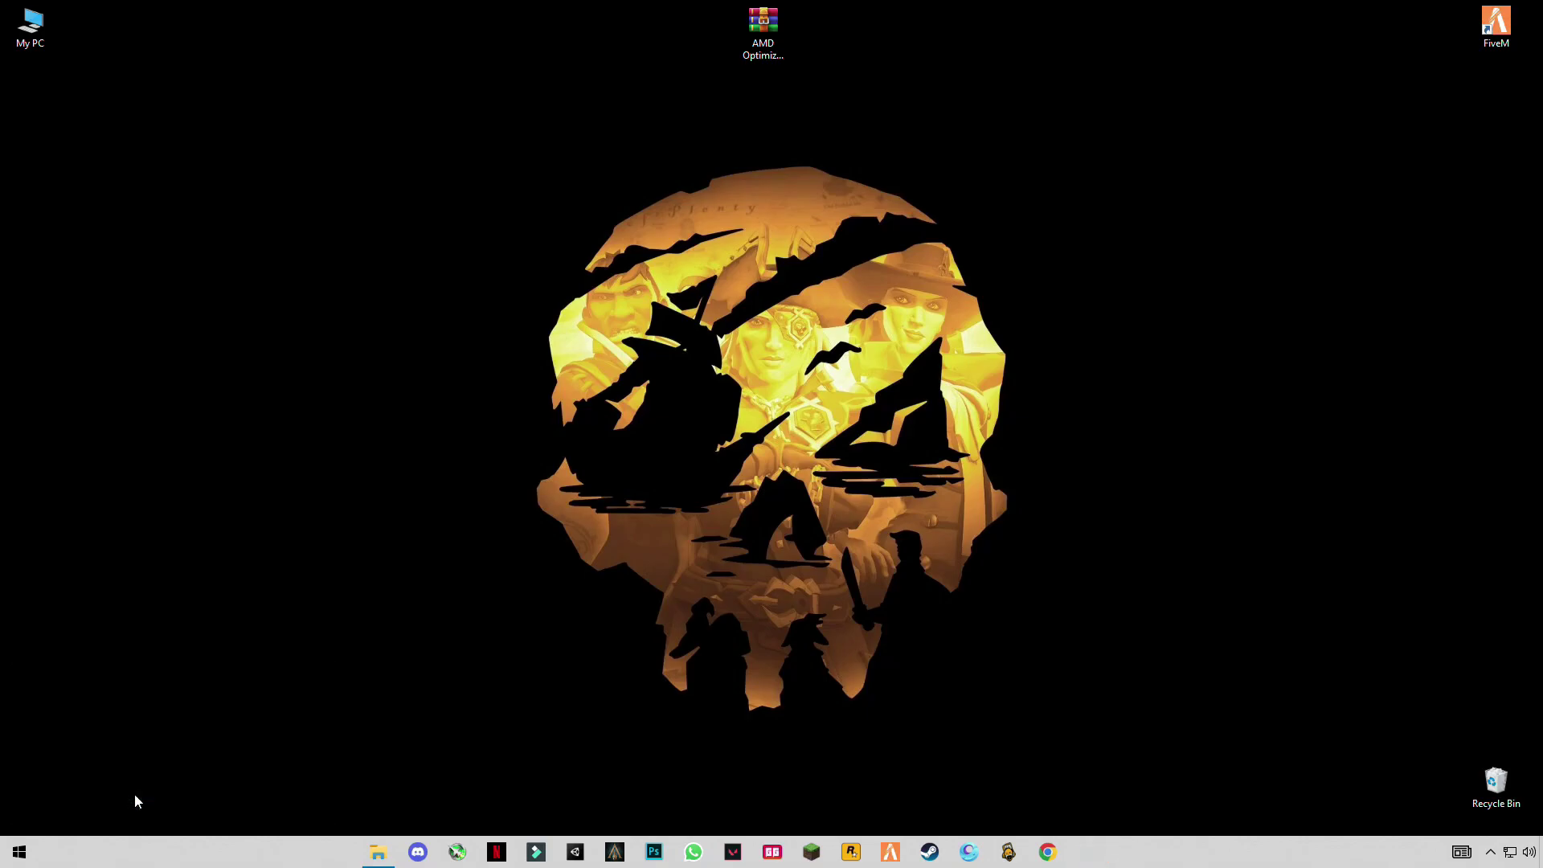
# Step: Delete all items in the local AppData Temp folder, skipping those in use, and close the folder
pyautogui.hotkey('ctrl', 'a')
pyautogui.rightClick(553, 249)
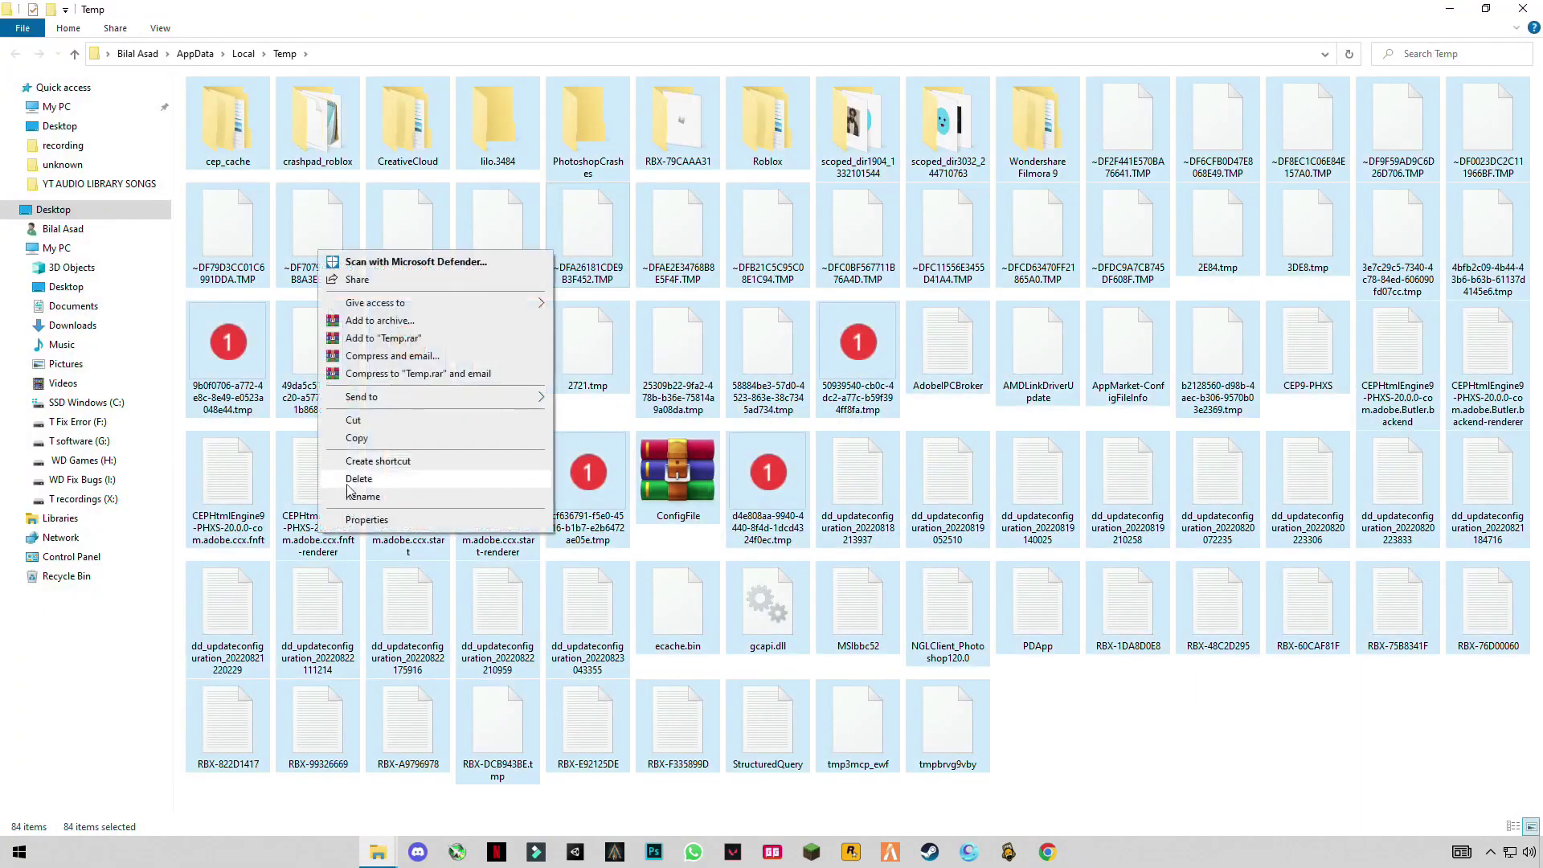
pyautogui.click(496, 485)
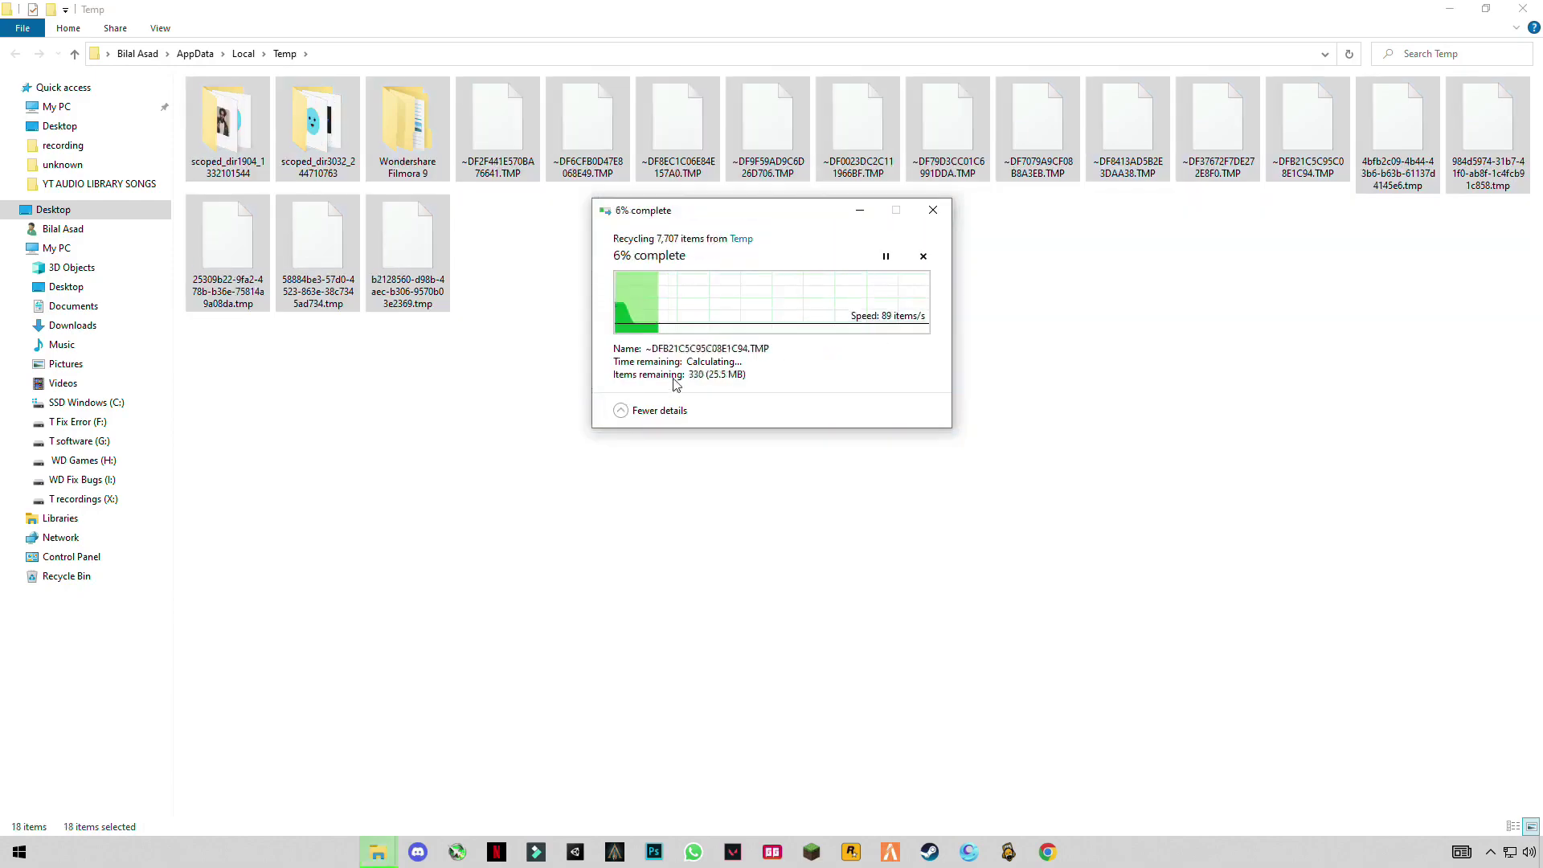
pyautogui.click(808, 373)
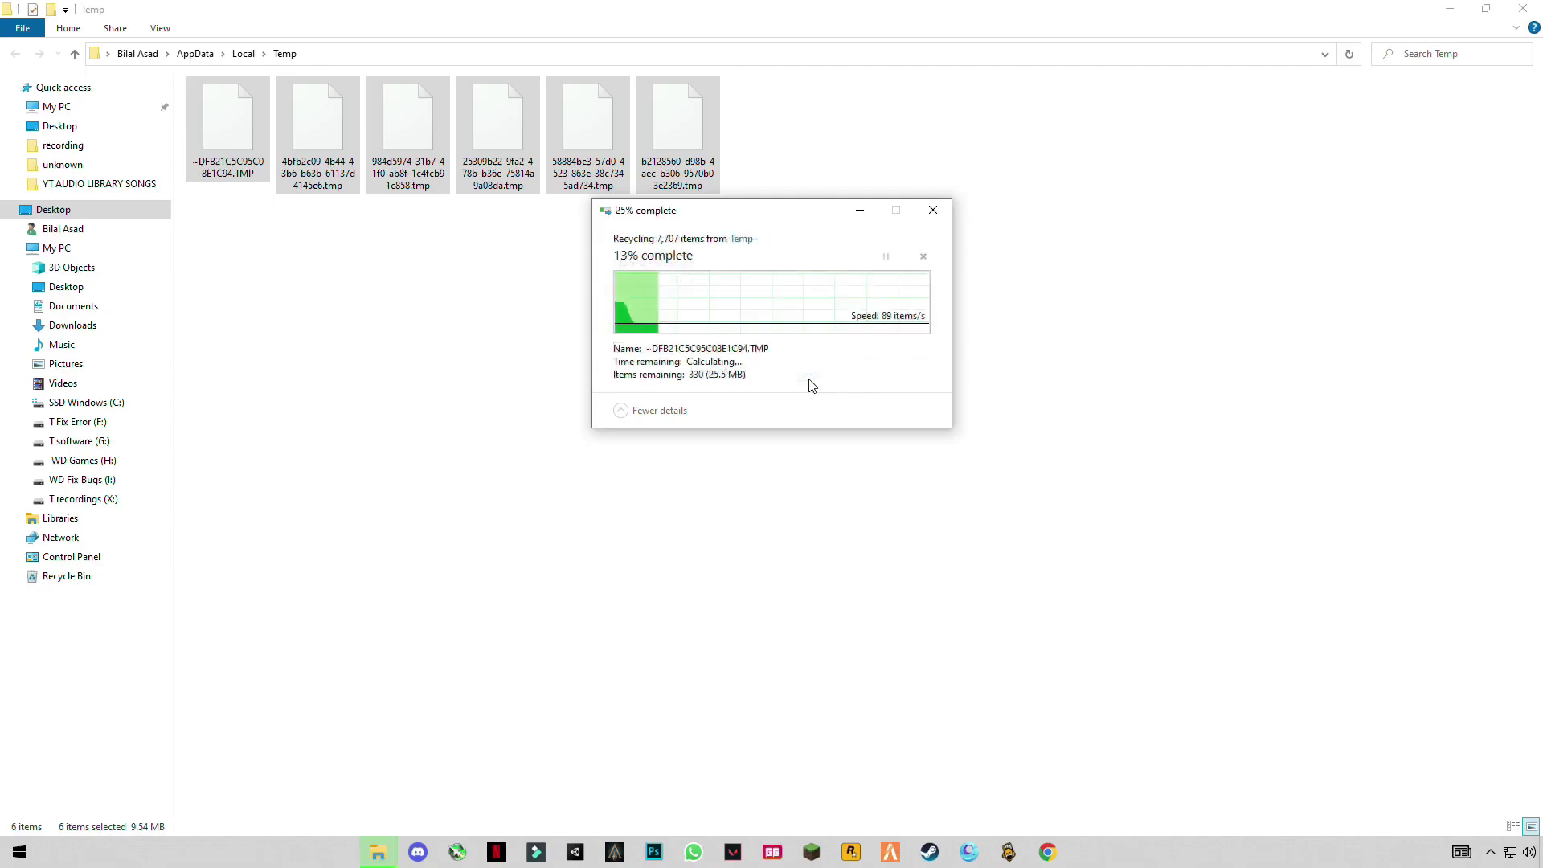
pyautogui.click(1524, 9)
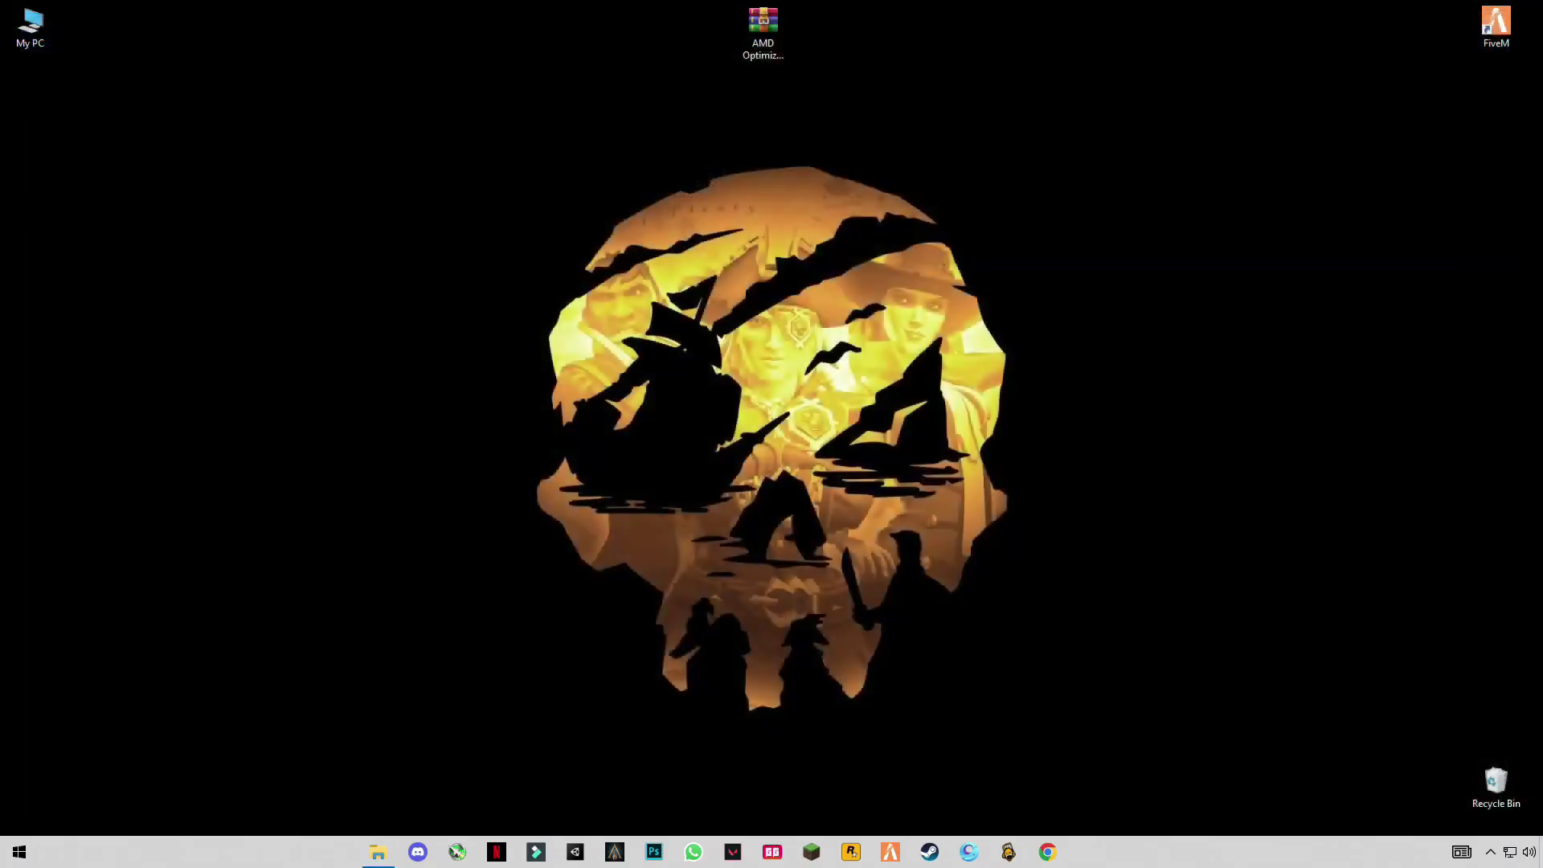
# Step: Empty the Recycle Bin and confirm permanent deletion of all its items
pyautogui.rightClick(1489, 773)
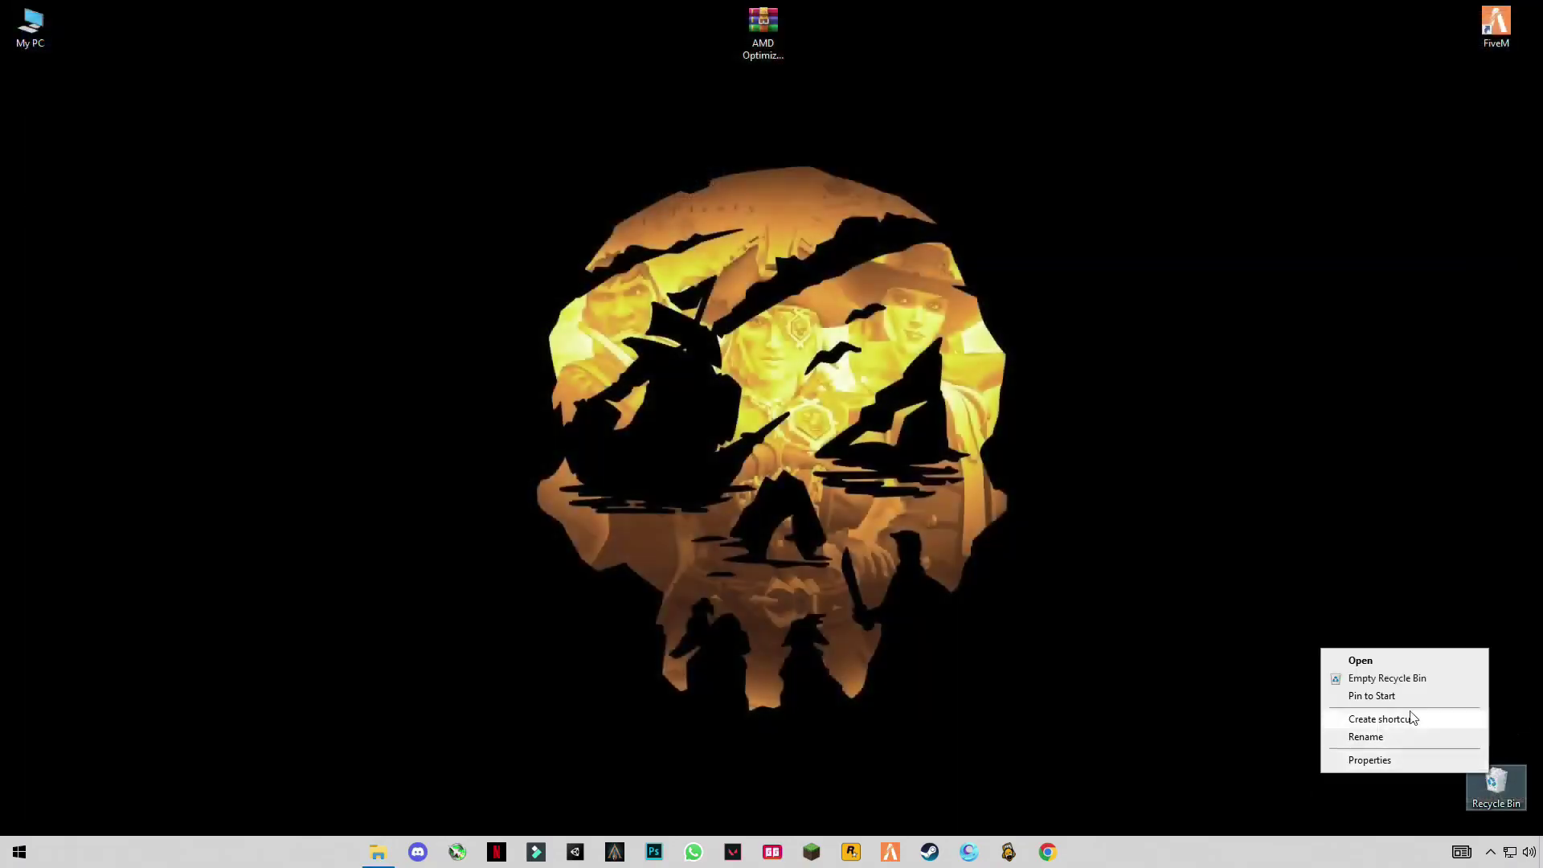
pyautogui.click(1365, 678)
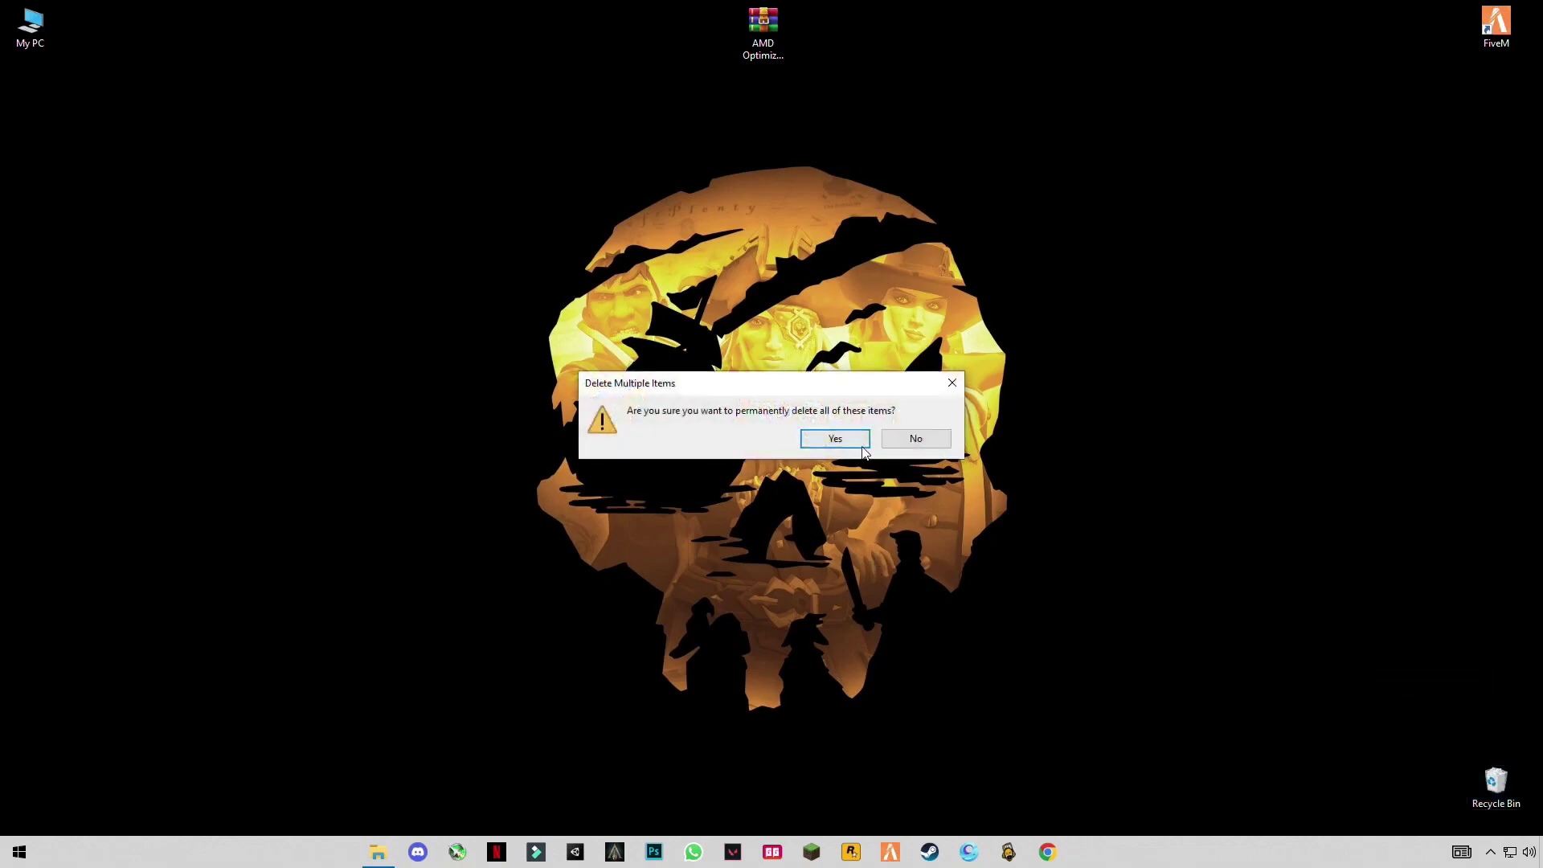
pyautogui.click(836, 439)
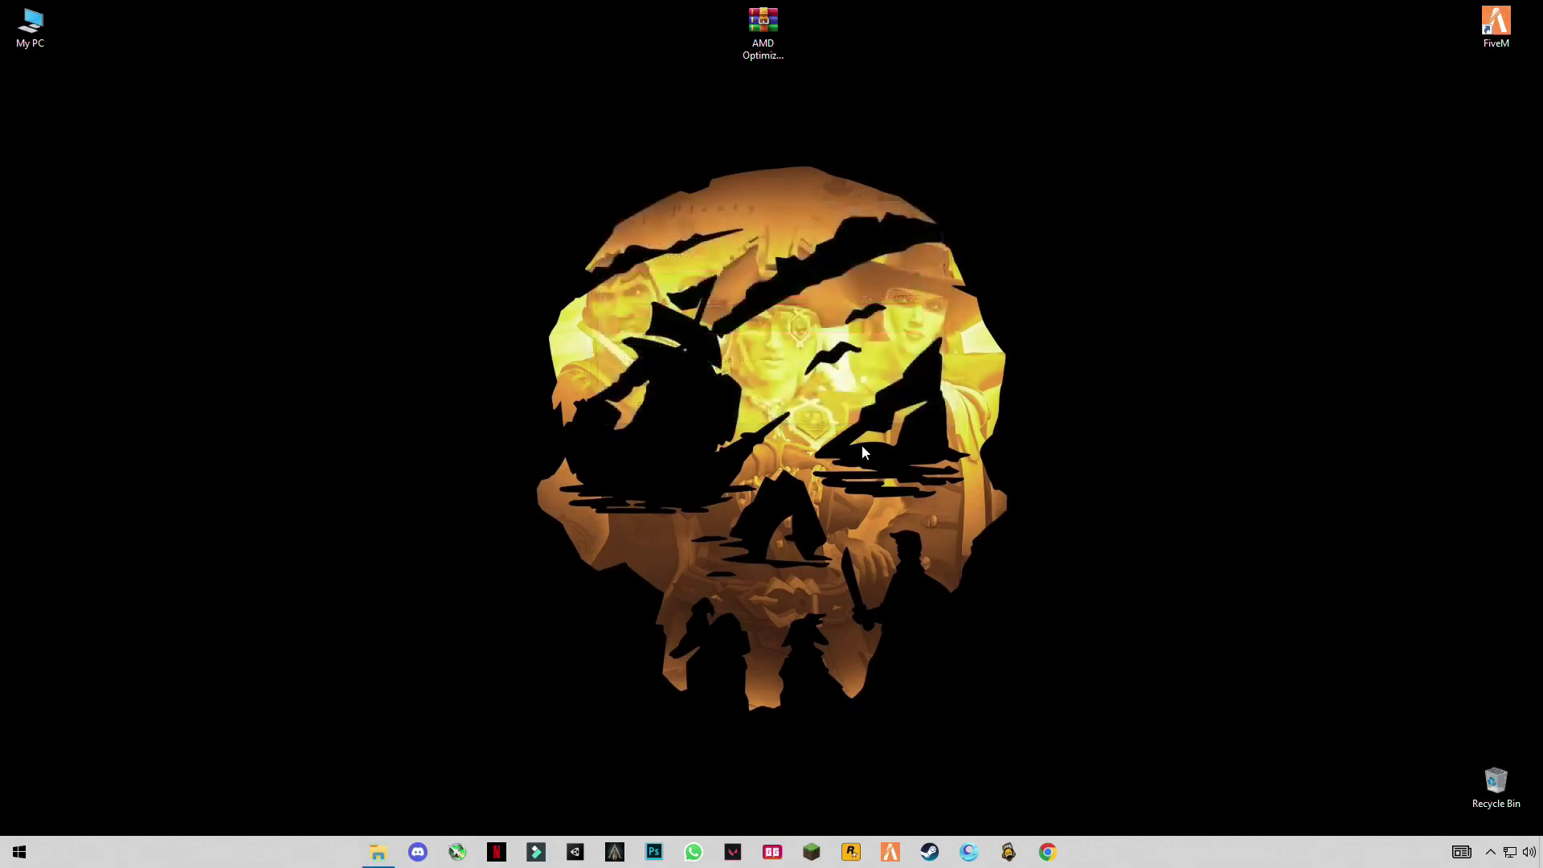
# Step: Extract the AMD Optimized Pack archive onto the desktop and open the cmd commands text file from the extracted folder
pyautogui.click(776, 38)
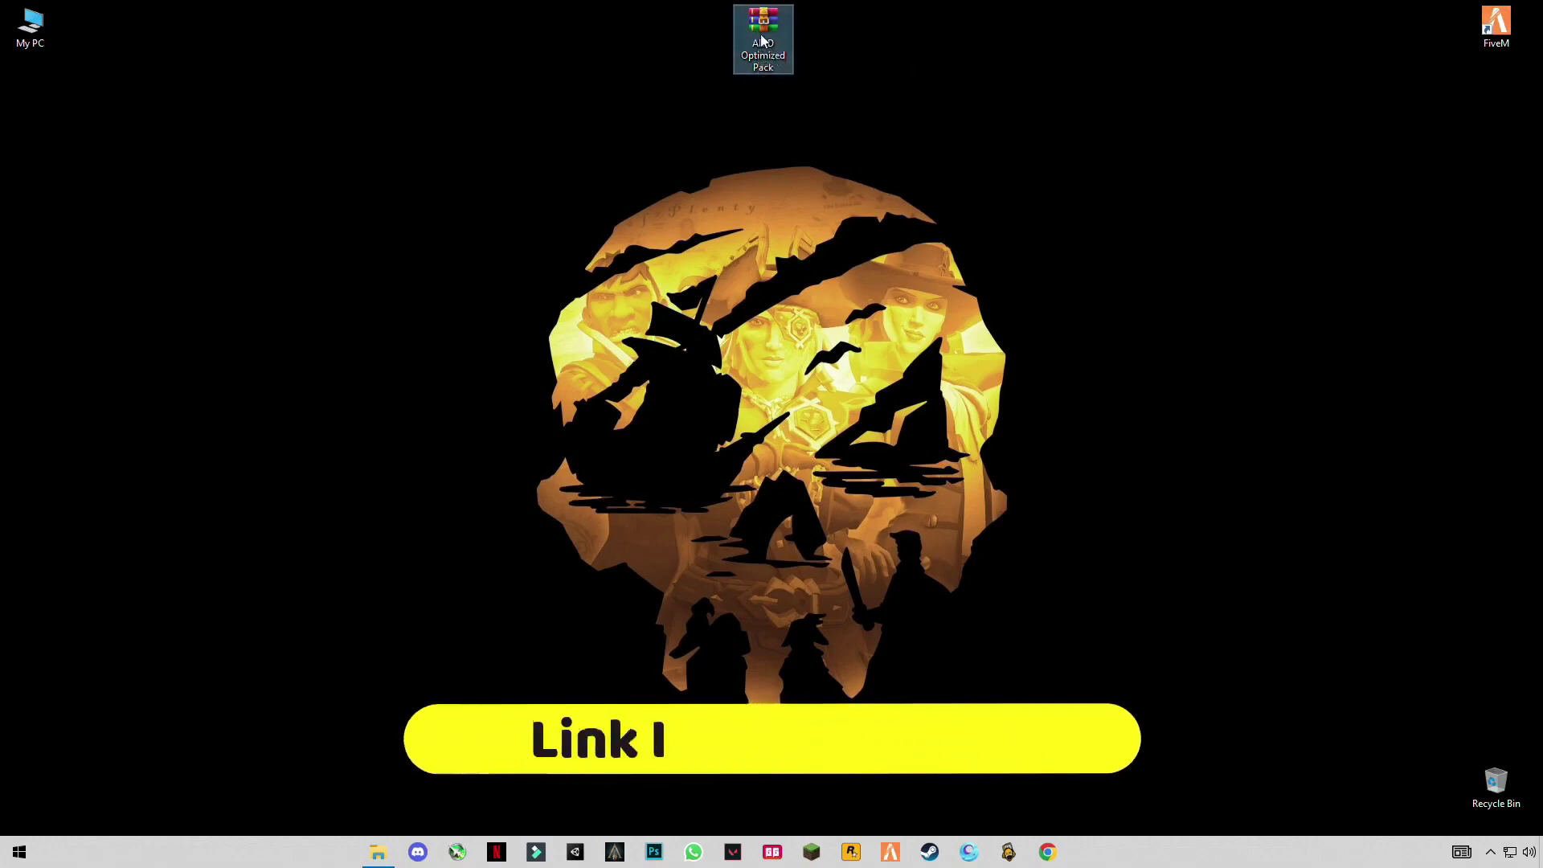
pyautogui.rightClick(777, 58)
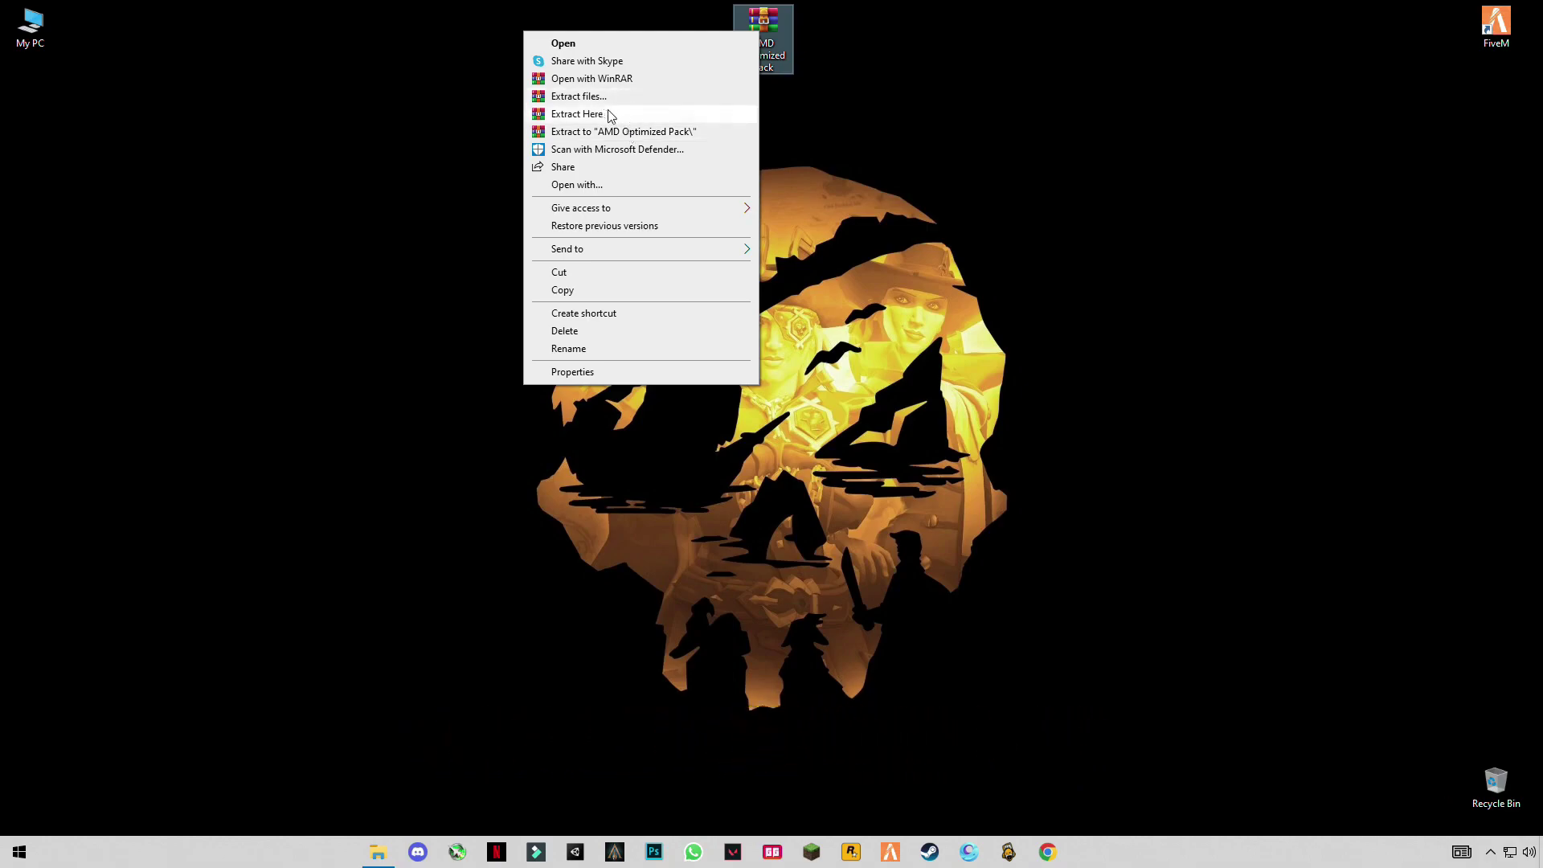
pyautogui.click(608, 113)
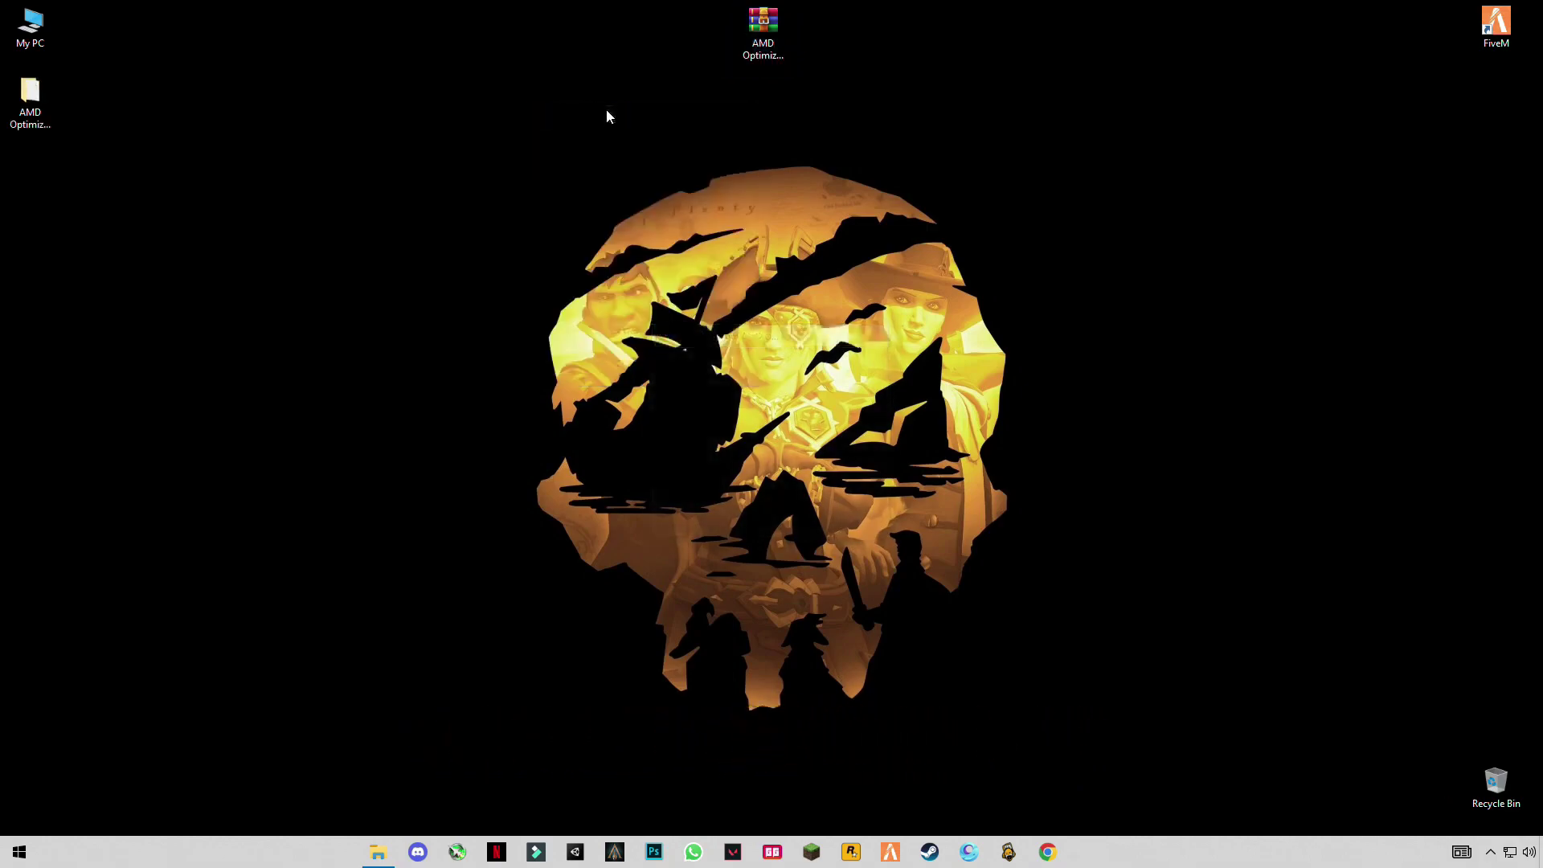
pyautogui.doubleClick(29, 103)
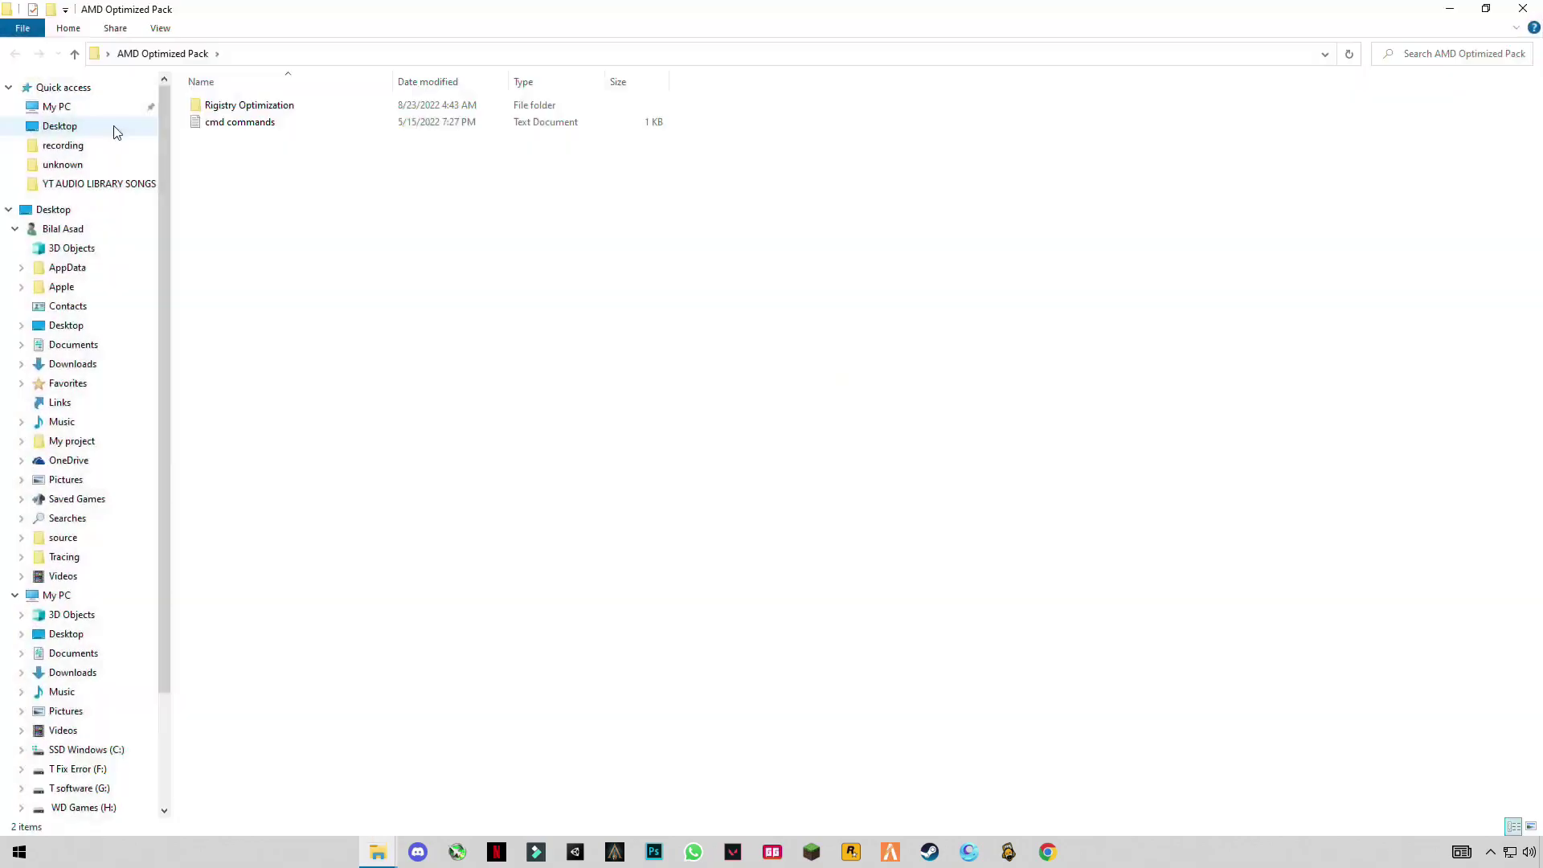
pyautogui.click(216, 122)
pyautogui.doubleClick(245, 125)
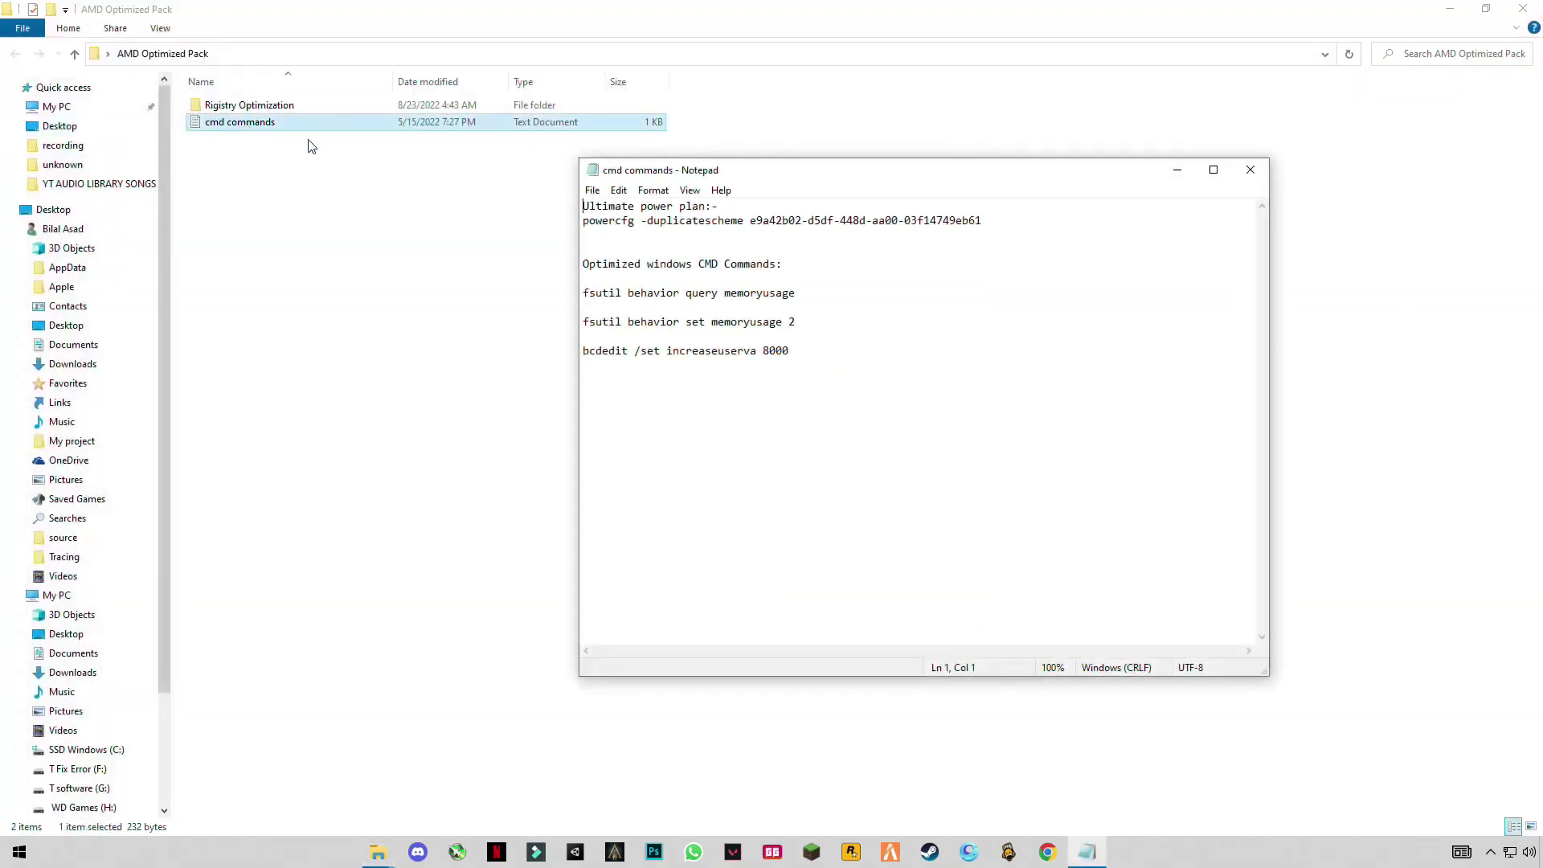
# Step: Search for cmd, run Command Prompt as administrator and approve the elevation request
pyautogui.press('super')
pyautogui.write('cmd')
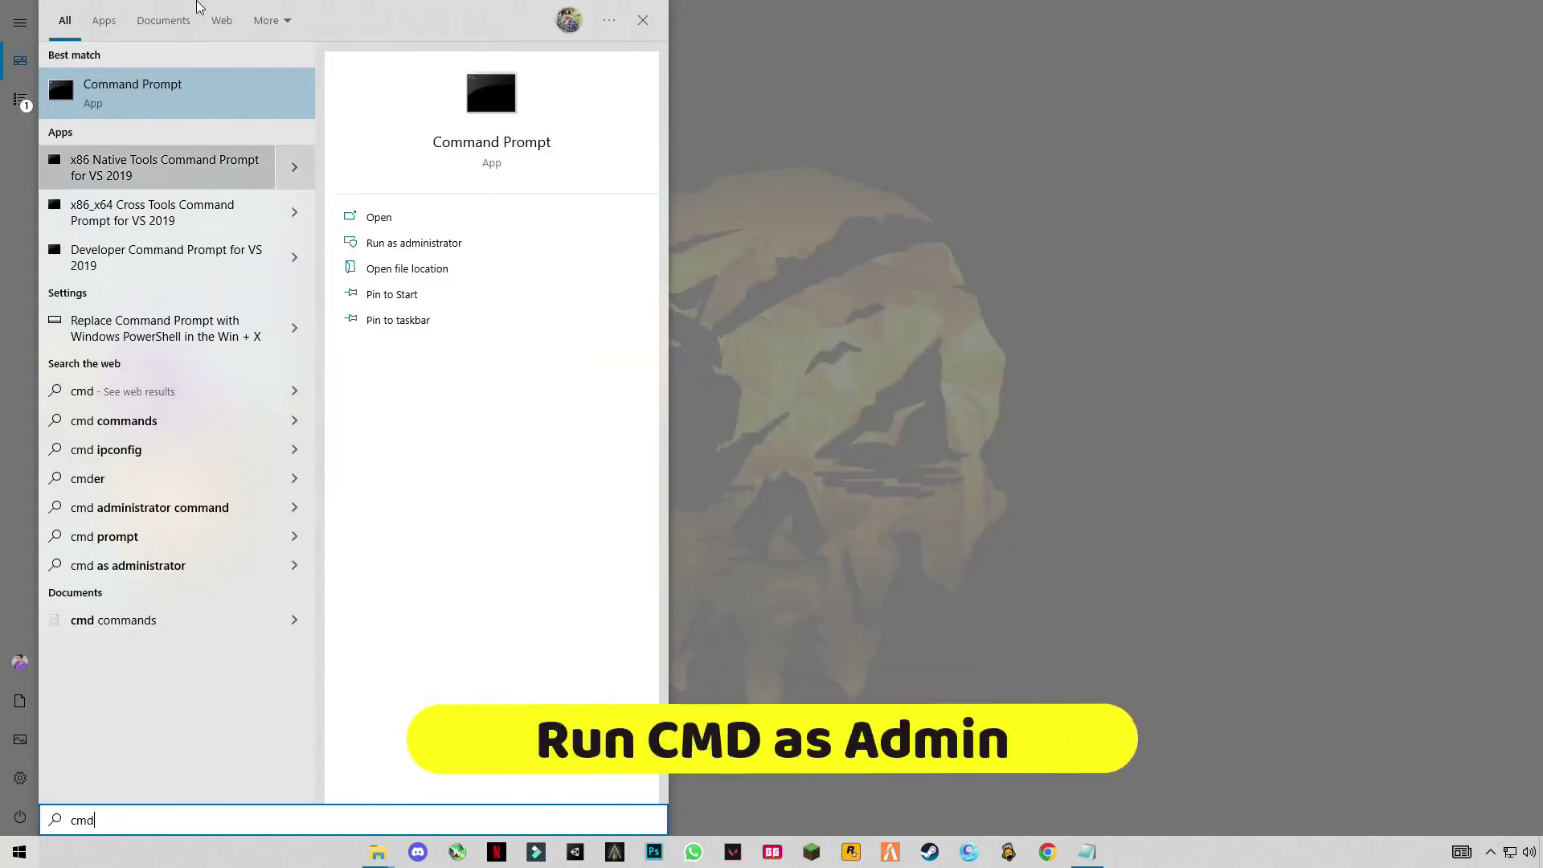
pyautogui.rightClick(140, 106)
pyautogui.click(205, 126)
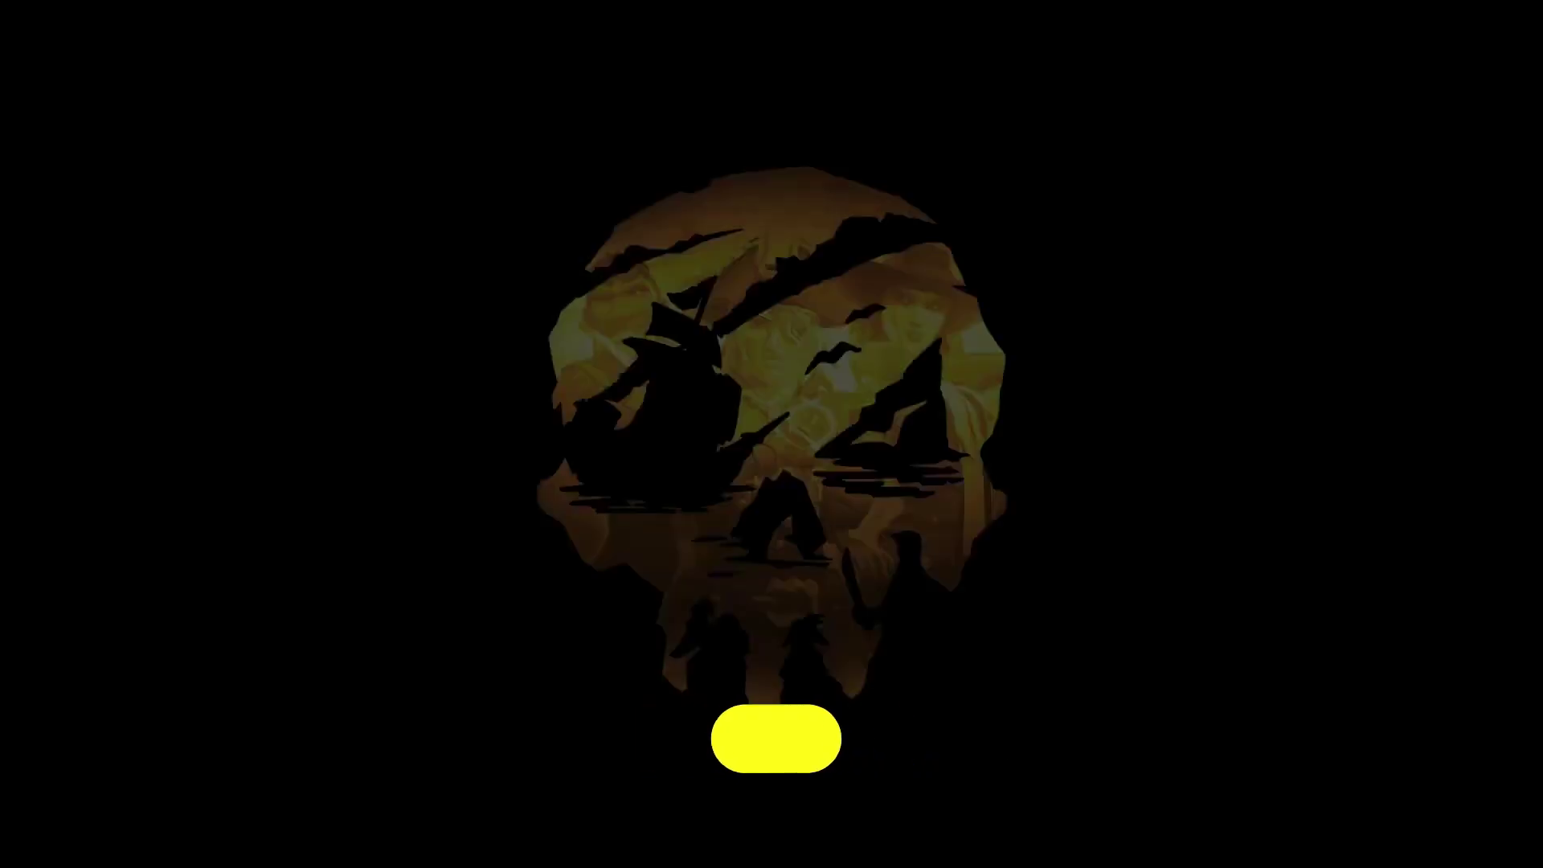
pyautogui.click(744, 518)
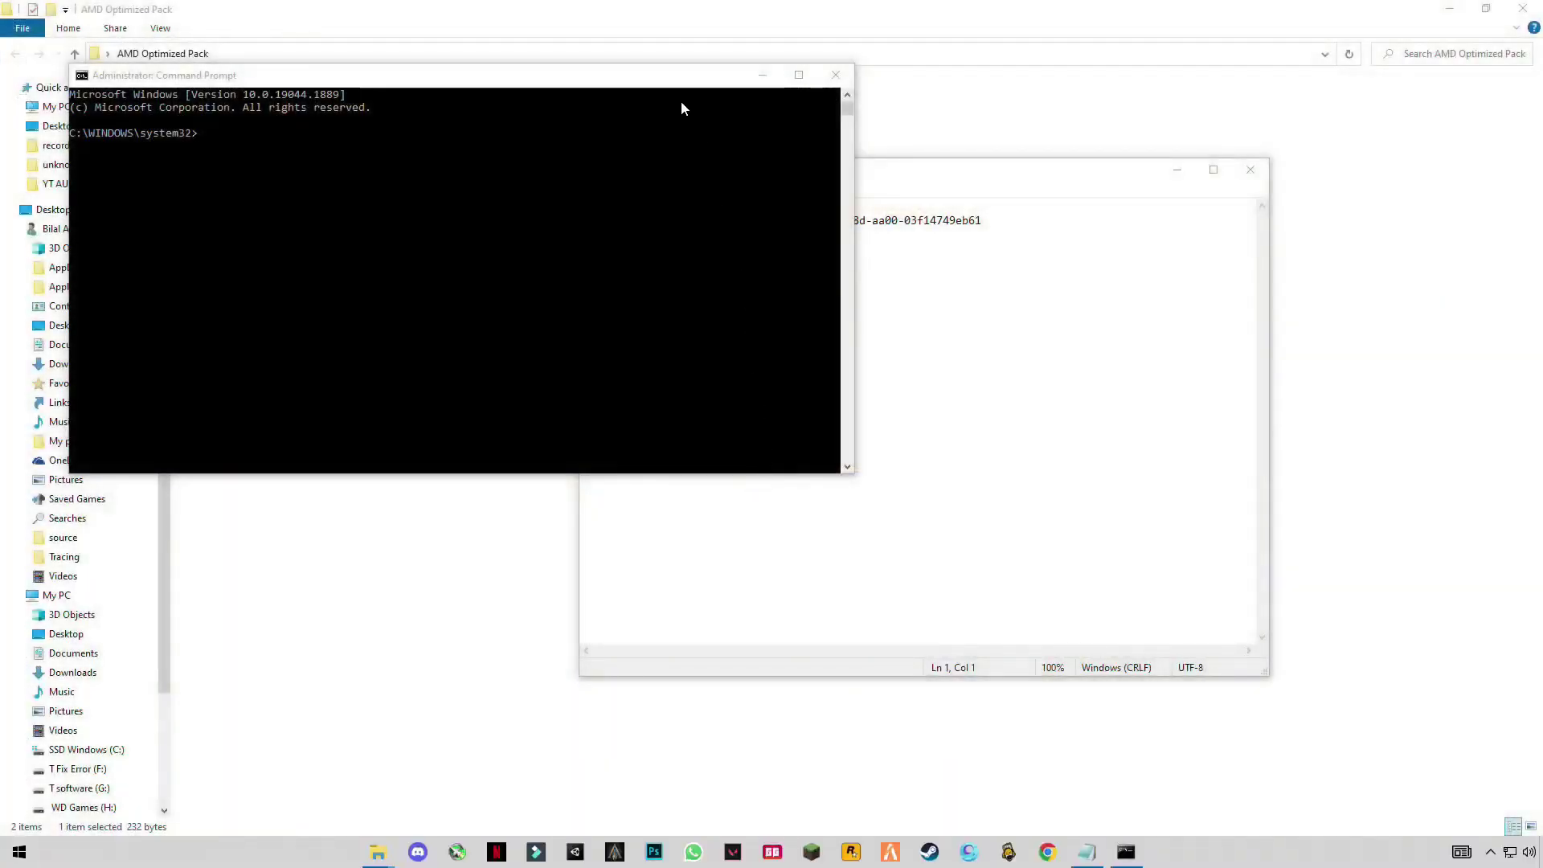
# Step: Arrange the Command Prompt and cmd commands windows side by side so both are fully visible
pyautogui.moveTo(682, 108); pyautogui.dragTo(611, 368)
pyautogui.moveTo(803, 176); pyautogui.dragTo(1061, 276)
pyautogui.click(647, 360)
pyautogui.moveTo(647, 360); pyautogui.dragTo(646, 312)
# Step: Copy the Ultimate power plan command powercfg -duplicatescheme e9a42b02-d5df-448d-aa00-03f14749eb61 from the cmd commands file and run it in Command Prompt
pyautogui.click(1073, 341)
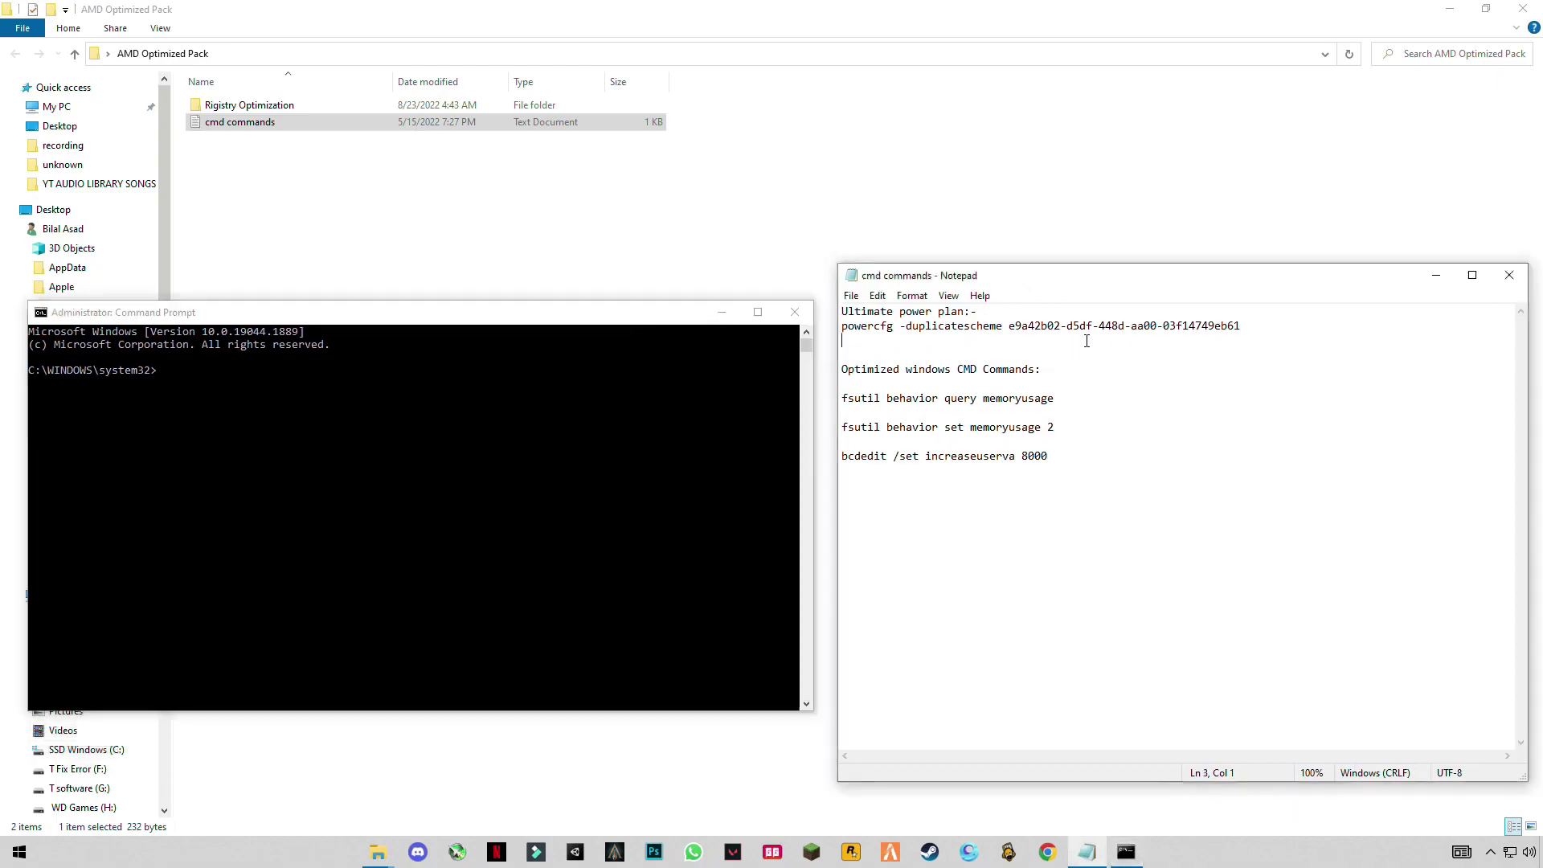
pyautogui.moveTo(1240, 326); pyautogui.dragTo(855, 328)
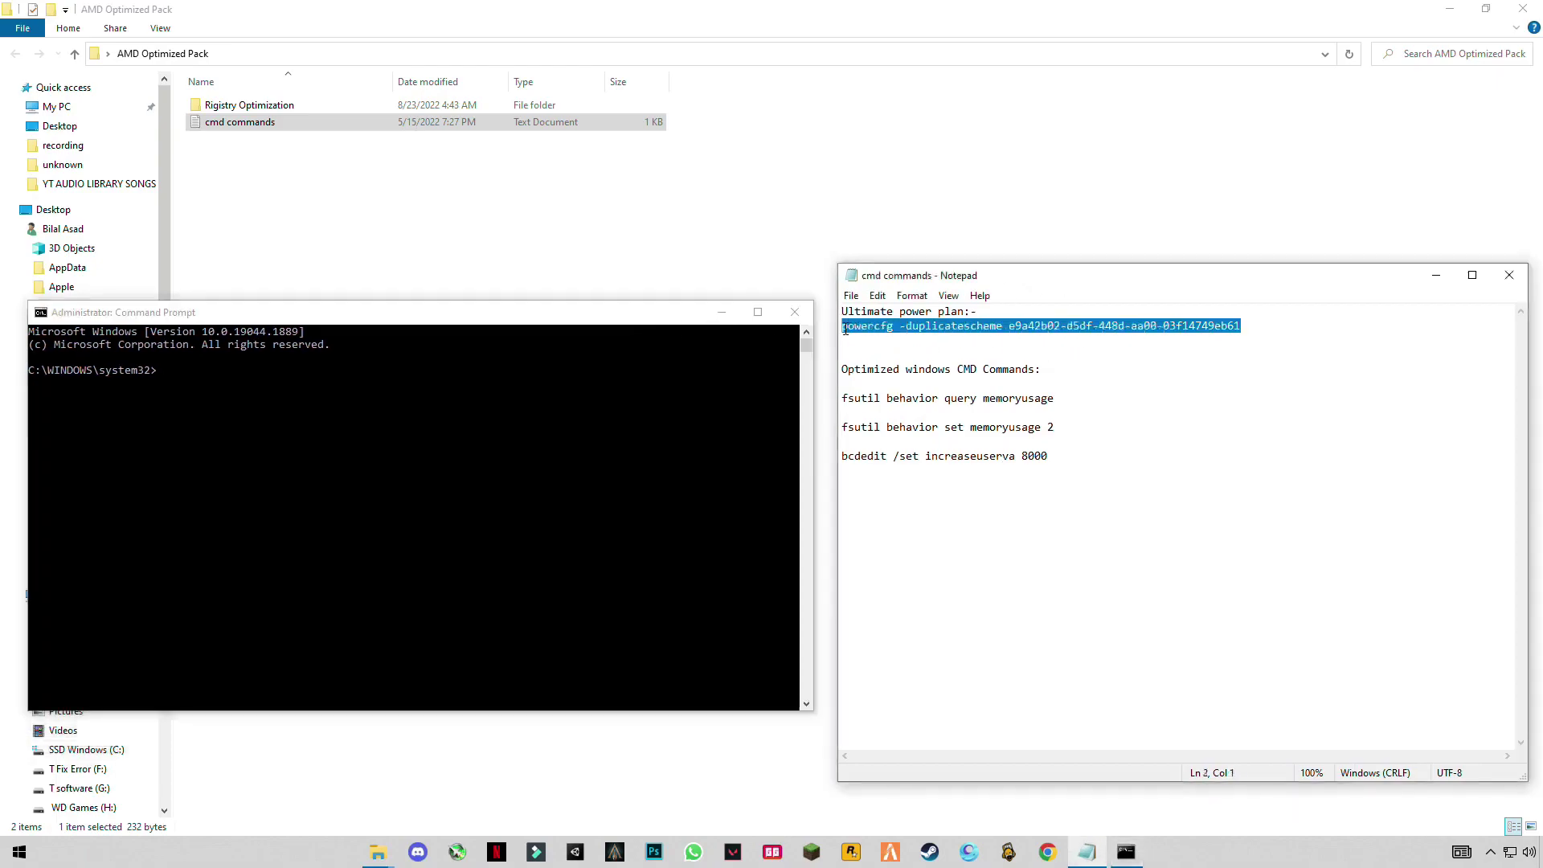
pyautogui.rightClick(858, 328)
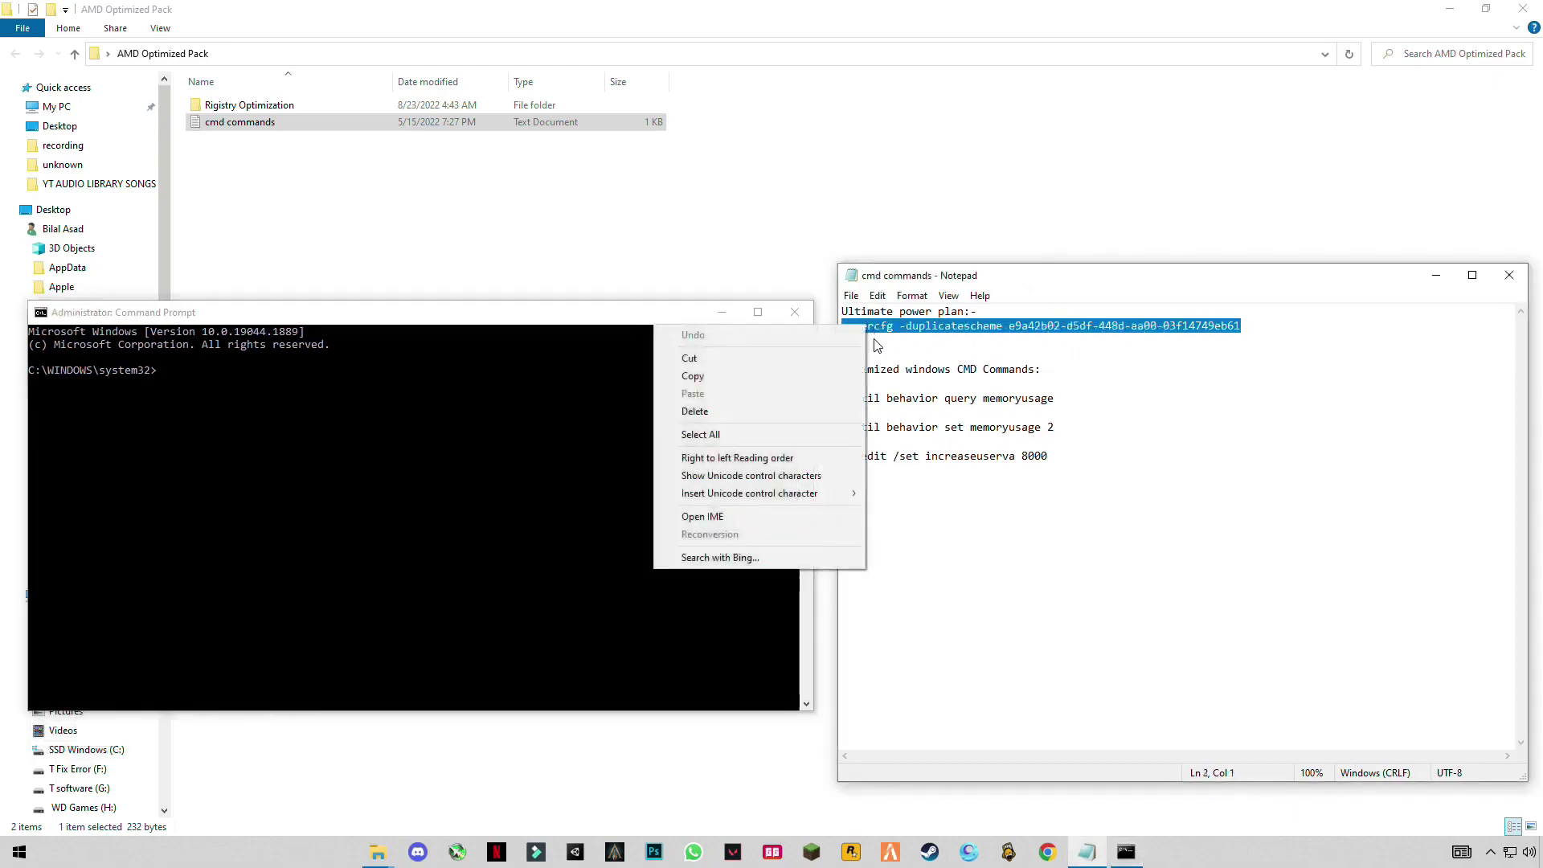
pyautogui.click(708, 379)
pyautogui.click(292, 379)
pyautogui.rightClick(225, 374)
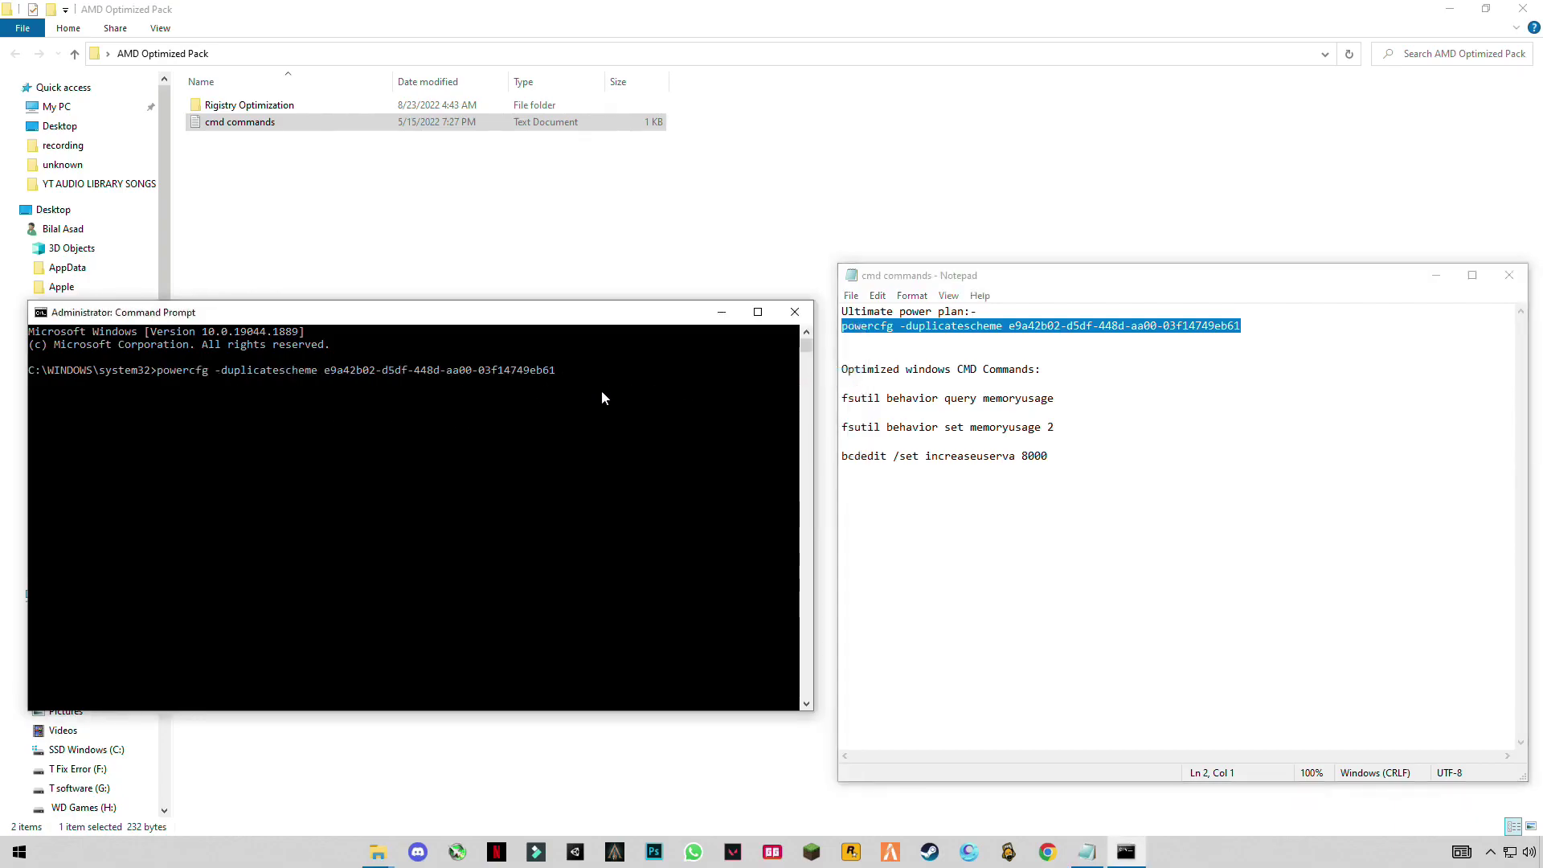
pyautogui.press('Return')
# Step: Copy the fsutil behavior query memoryusage, fsutil behavior set memoryusage 2 and bcdedit /set increaseuserva 8000 commands from the notes and run them in Command Prompt
pyautogui.moveTo(1069, 469); pyautogui.dragTo(841, 402)
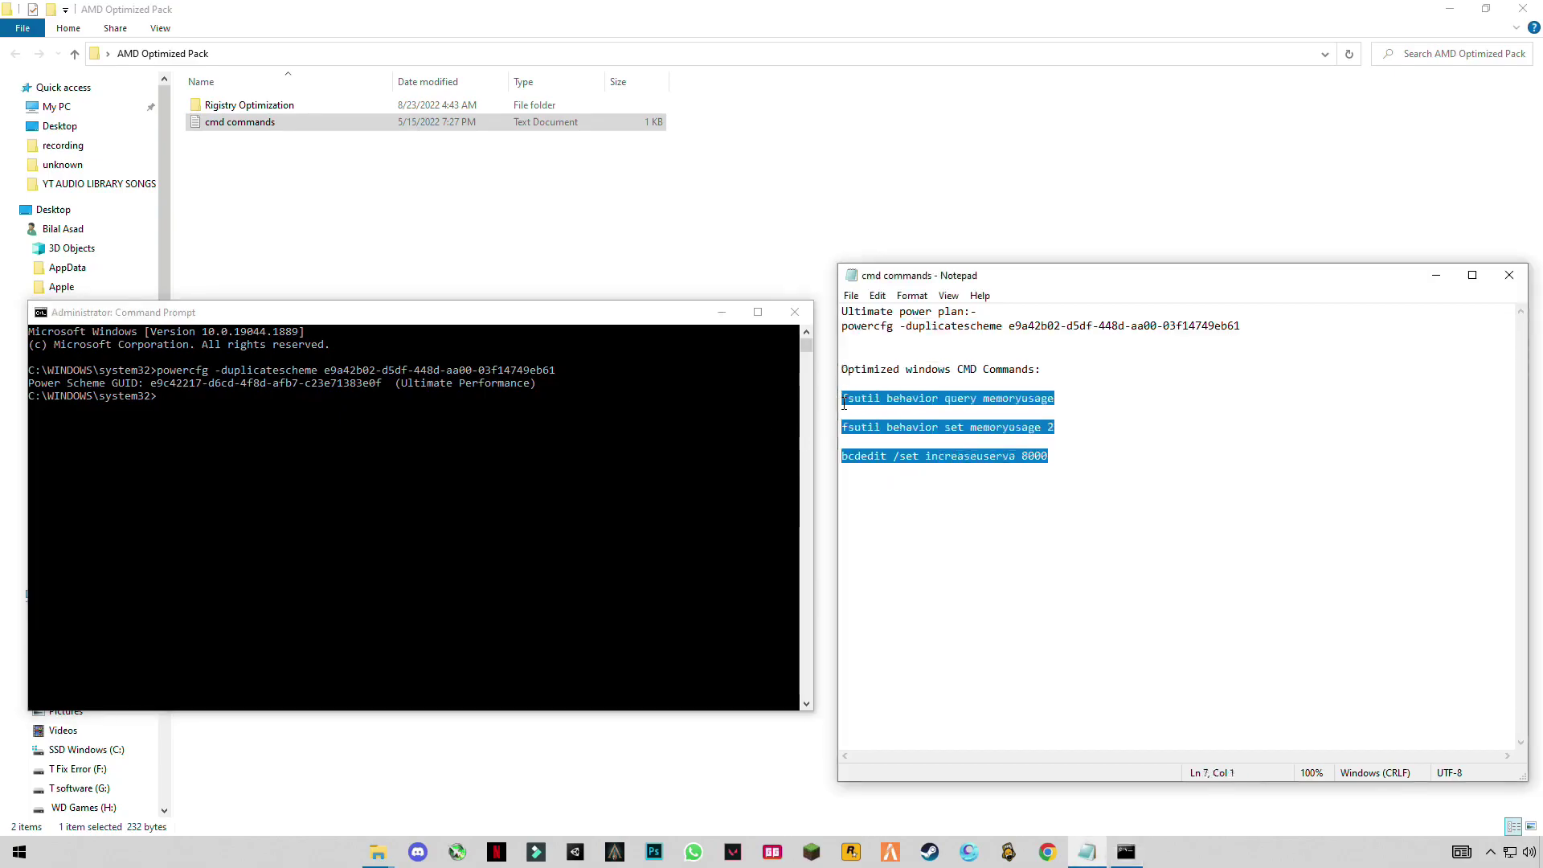
pyautogui.rightClick(879, 402)
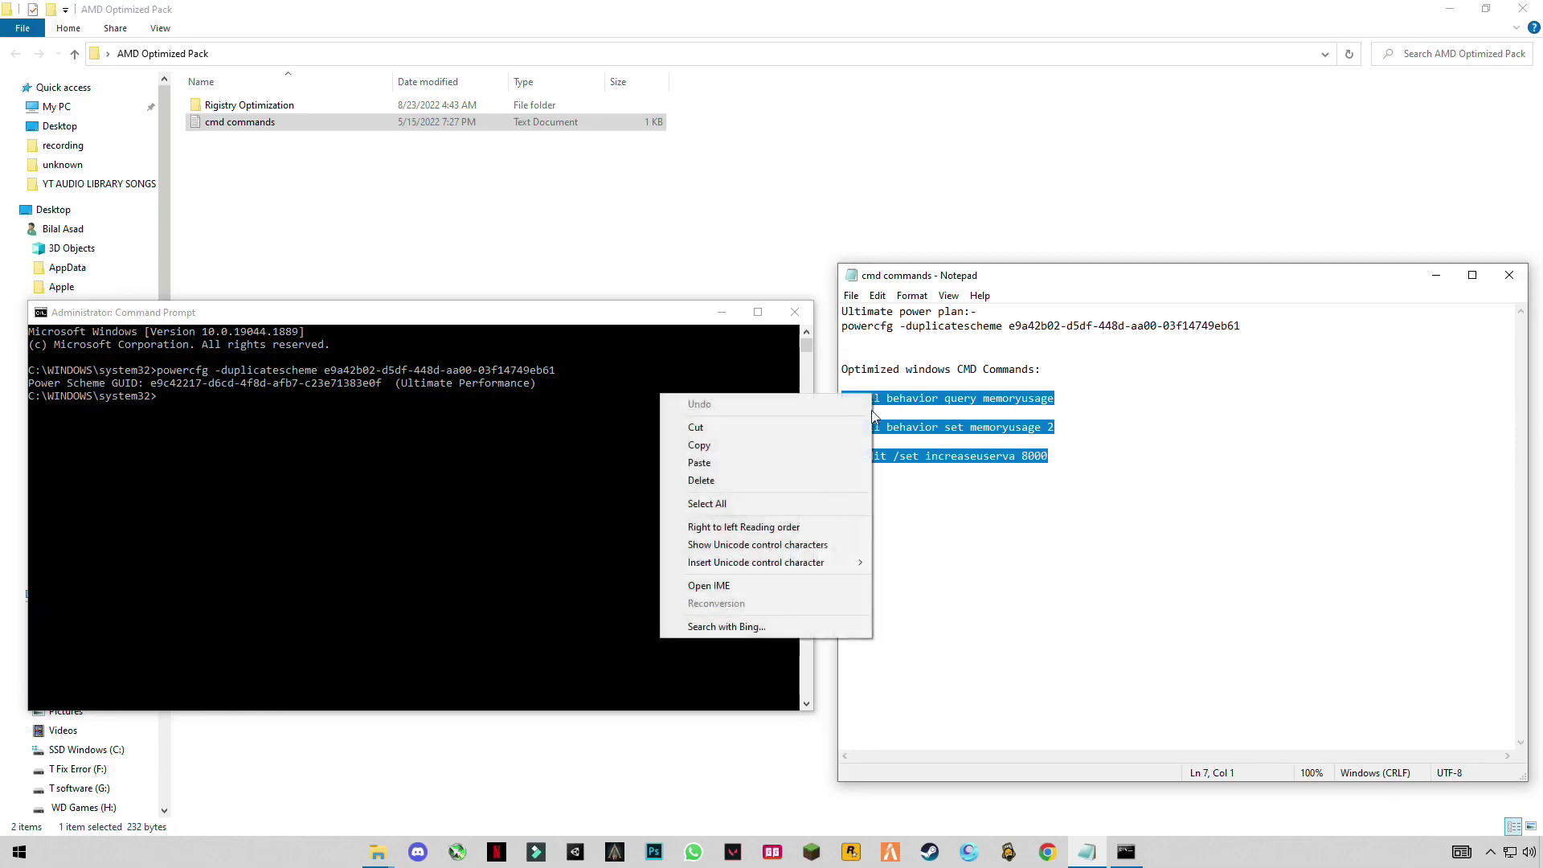
pyautogui.click(701, 445)
pyautogui.click(231, 417)
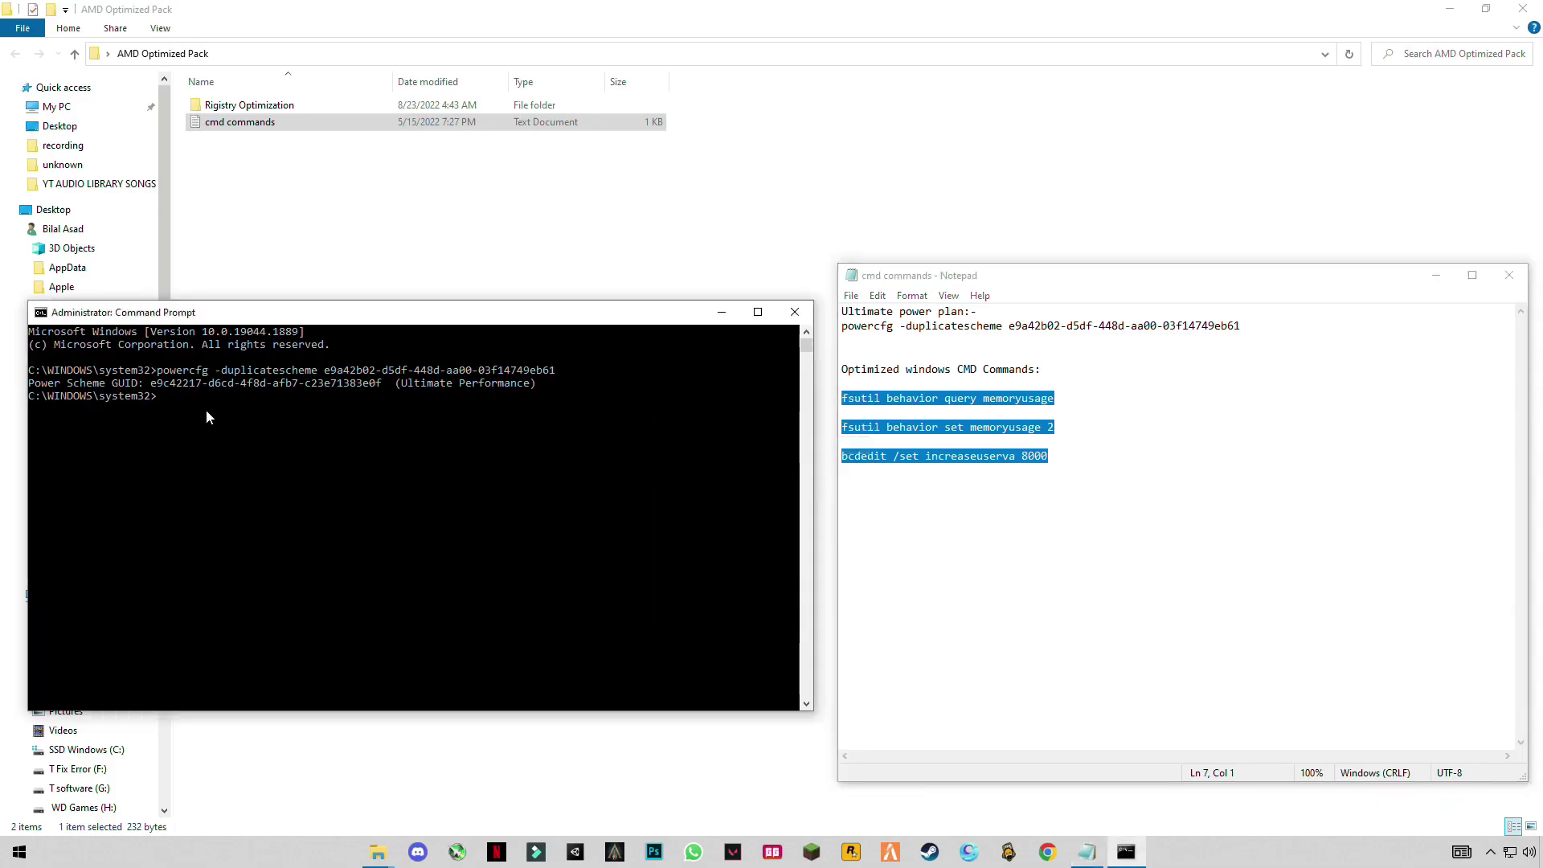
pyautogui.rightClick(193, 412)
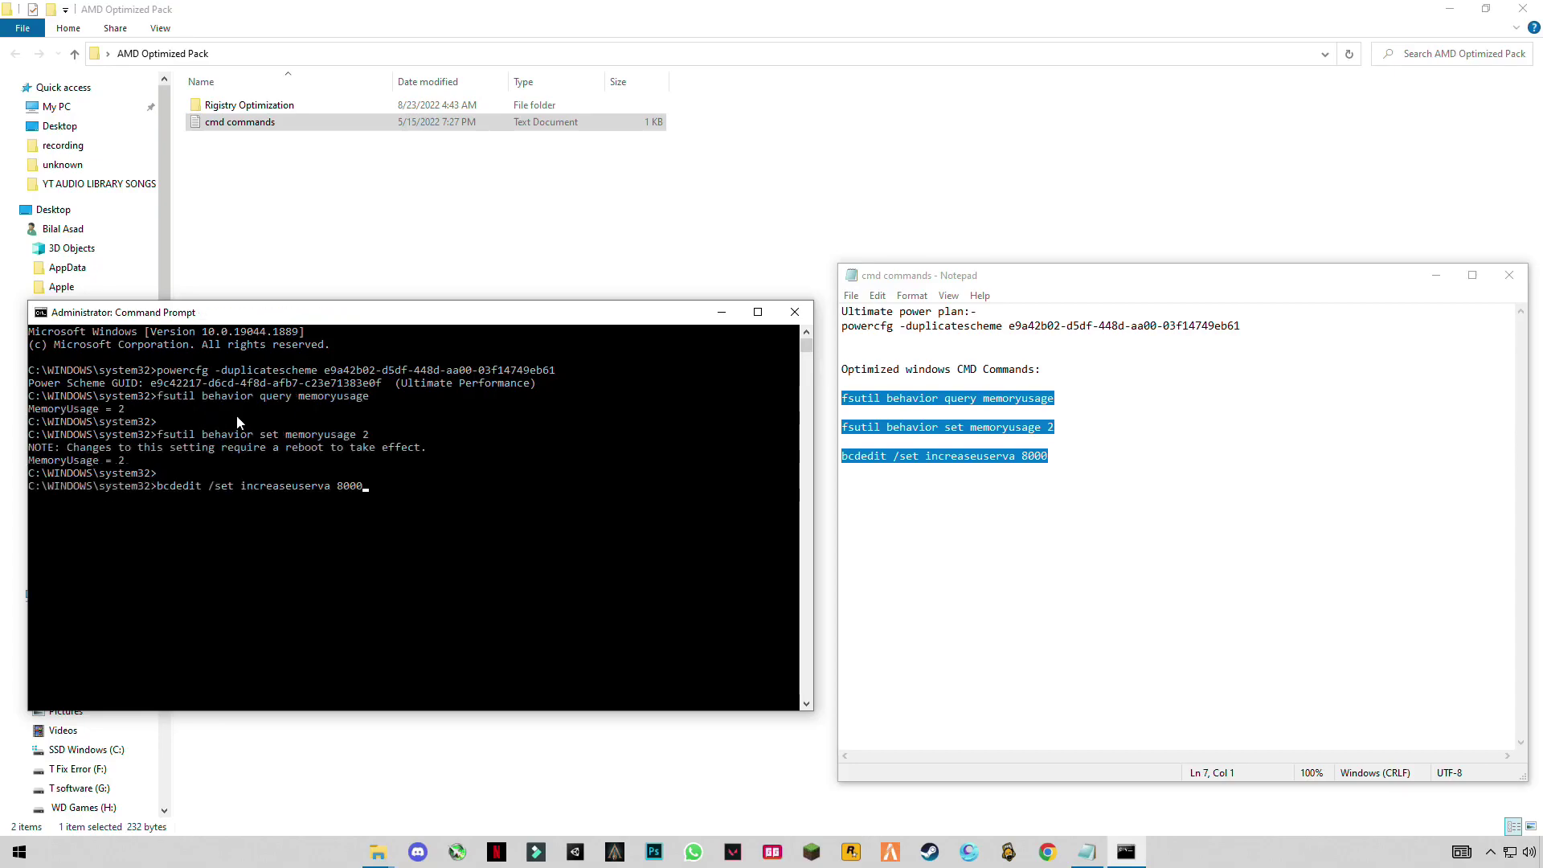
pyautogui.press('Return')
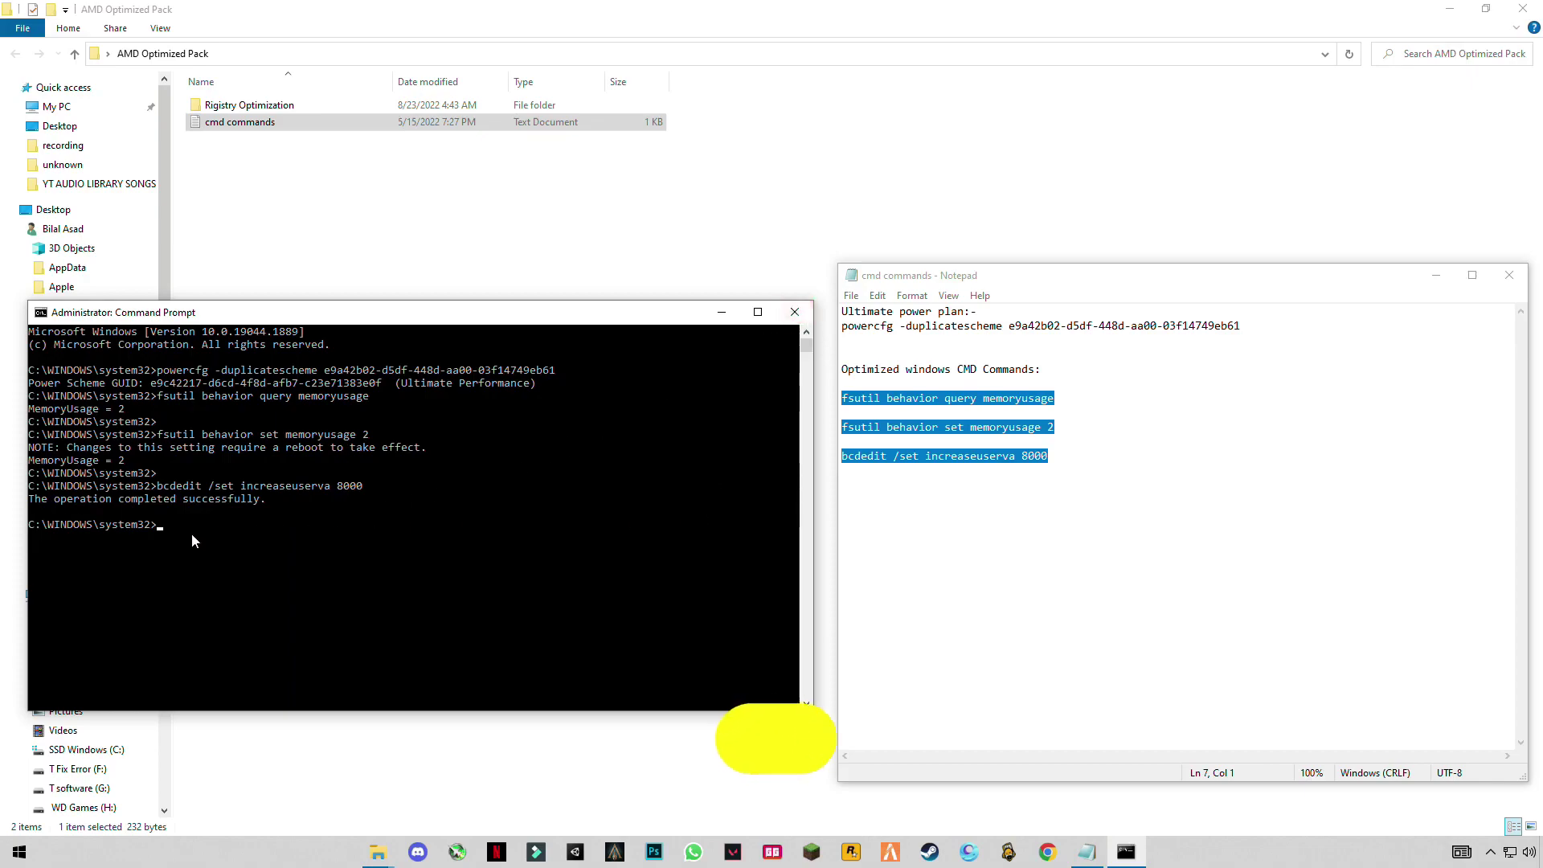
# Step: End the Command Prompt session with the EXIT command and close the cmd commands text file
pyautogui.write('EXIT')
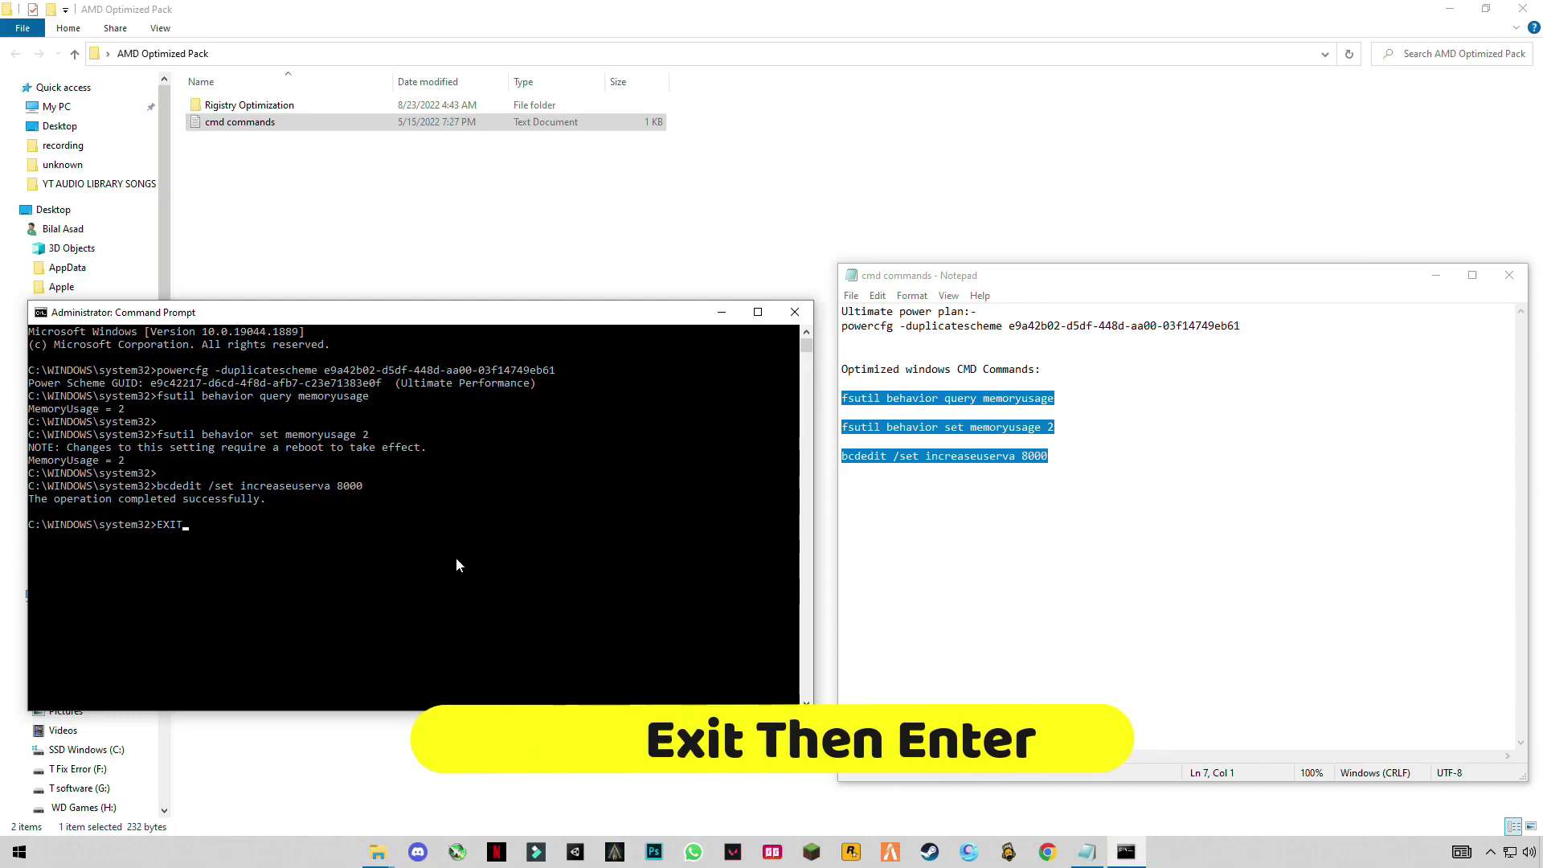
pyautogui.press('Return')
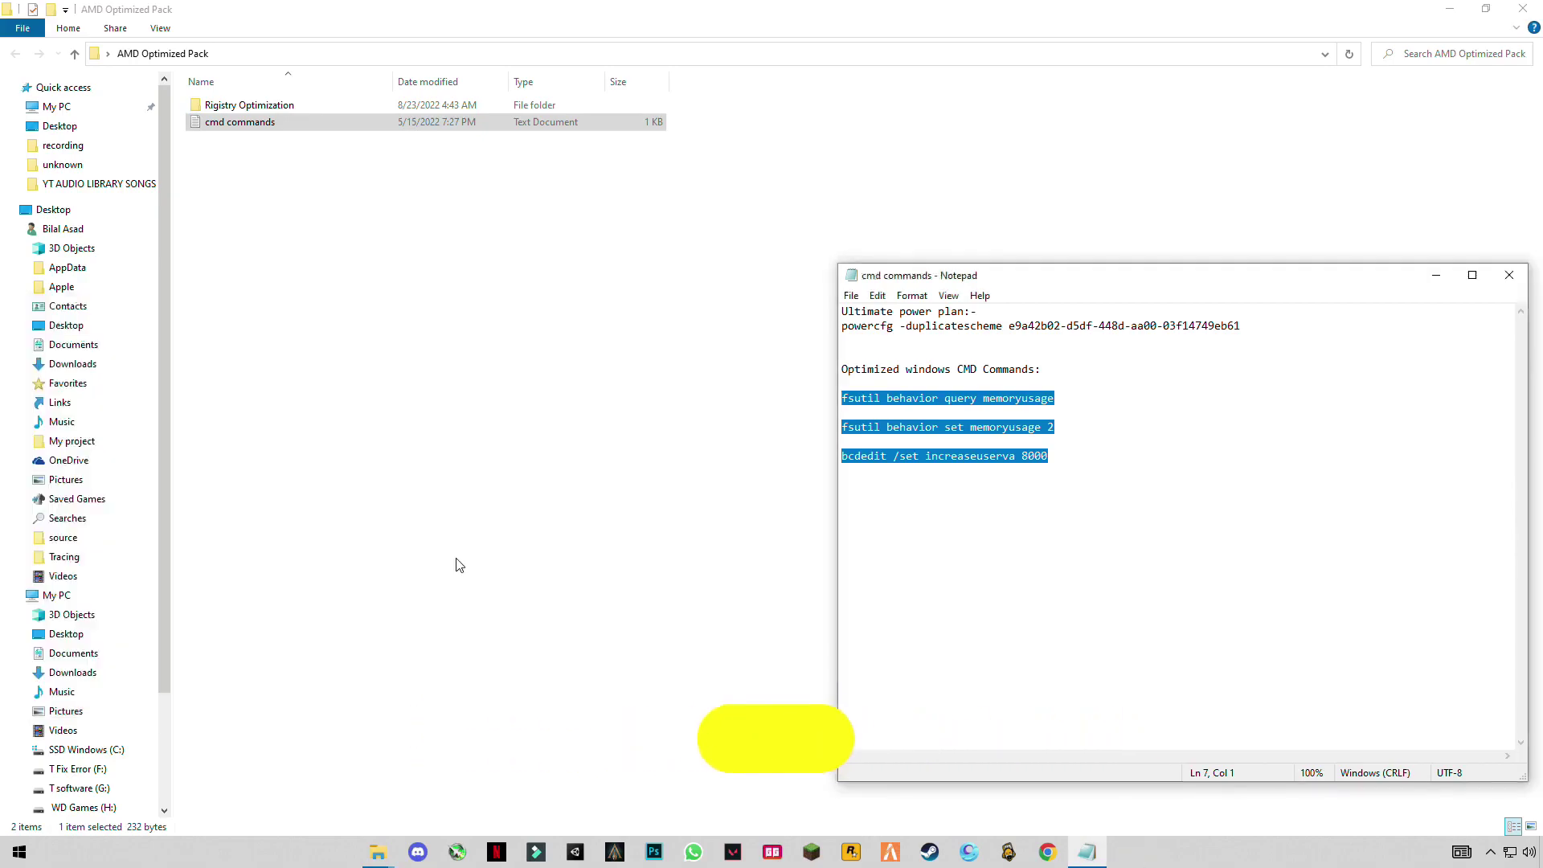
pyautogui.moveTo(1115, 268); pyautogui.dragTo(569, 288)
pyautogui.click(935, 276)
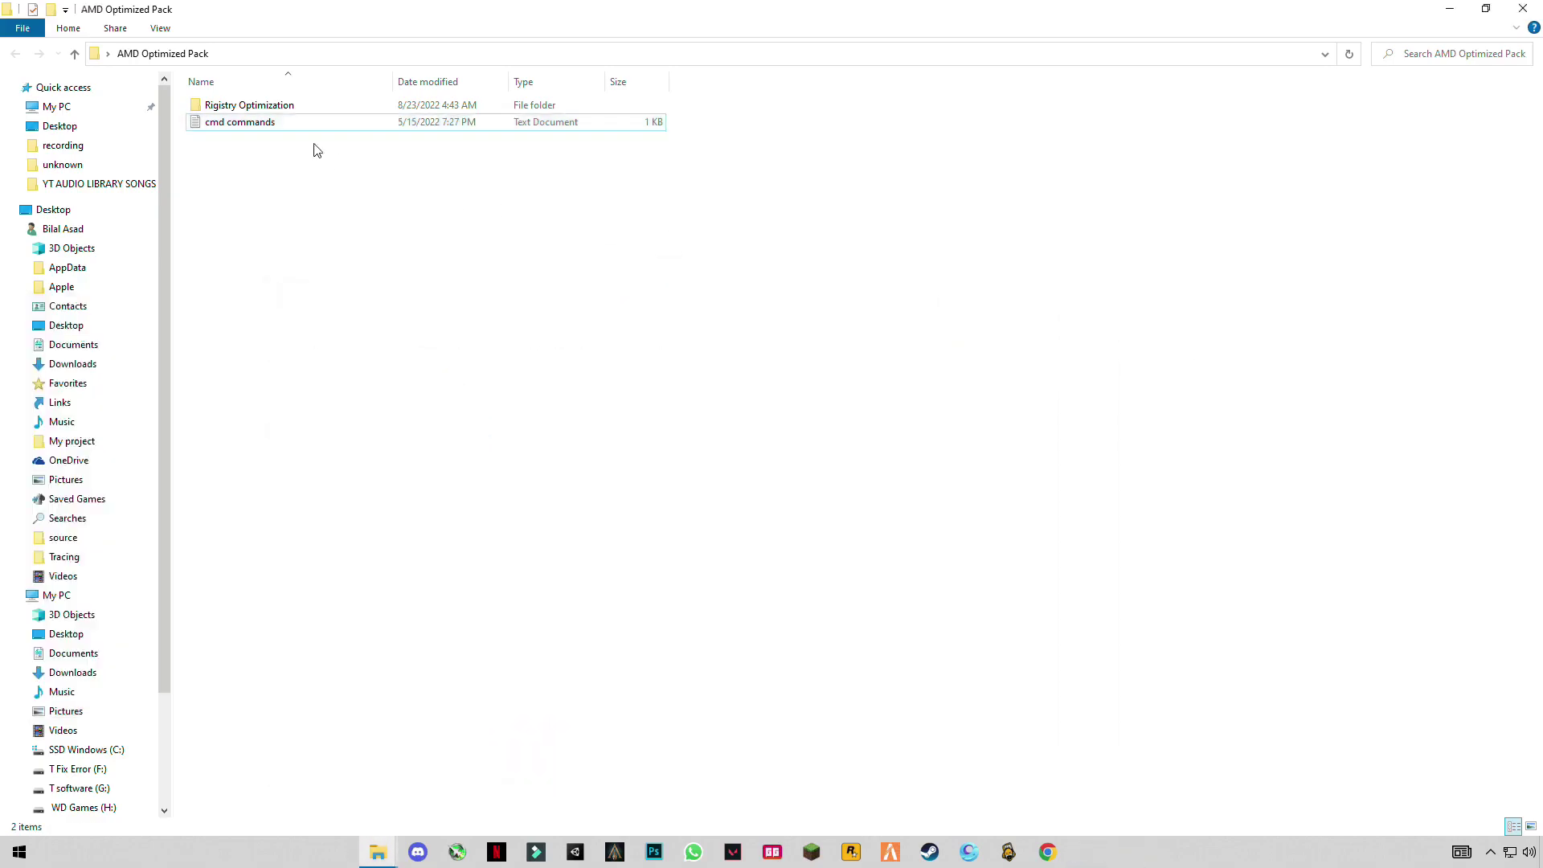
# Step: Open the Rigistry Optimization folder and merge the CPU Best Settings file into the registry, accepting all confirmations
pyautogui.doubleClick(253, 106)
pyautogui.click(245, 107)
pyautogui.click(272, 141)
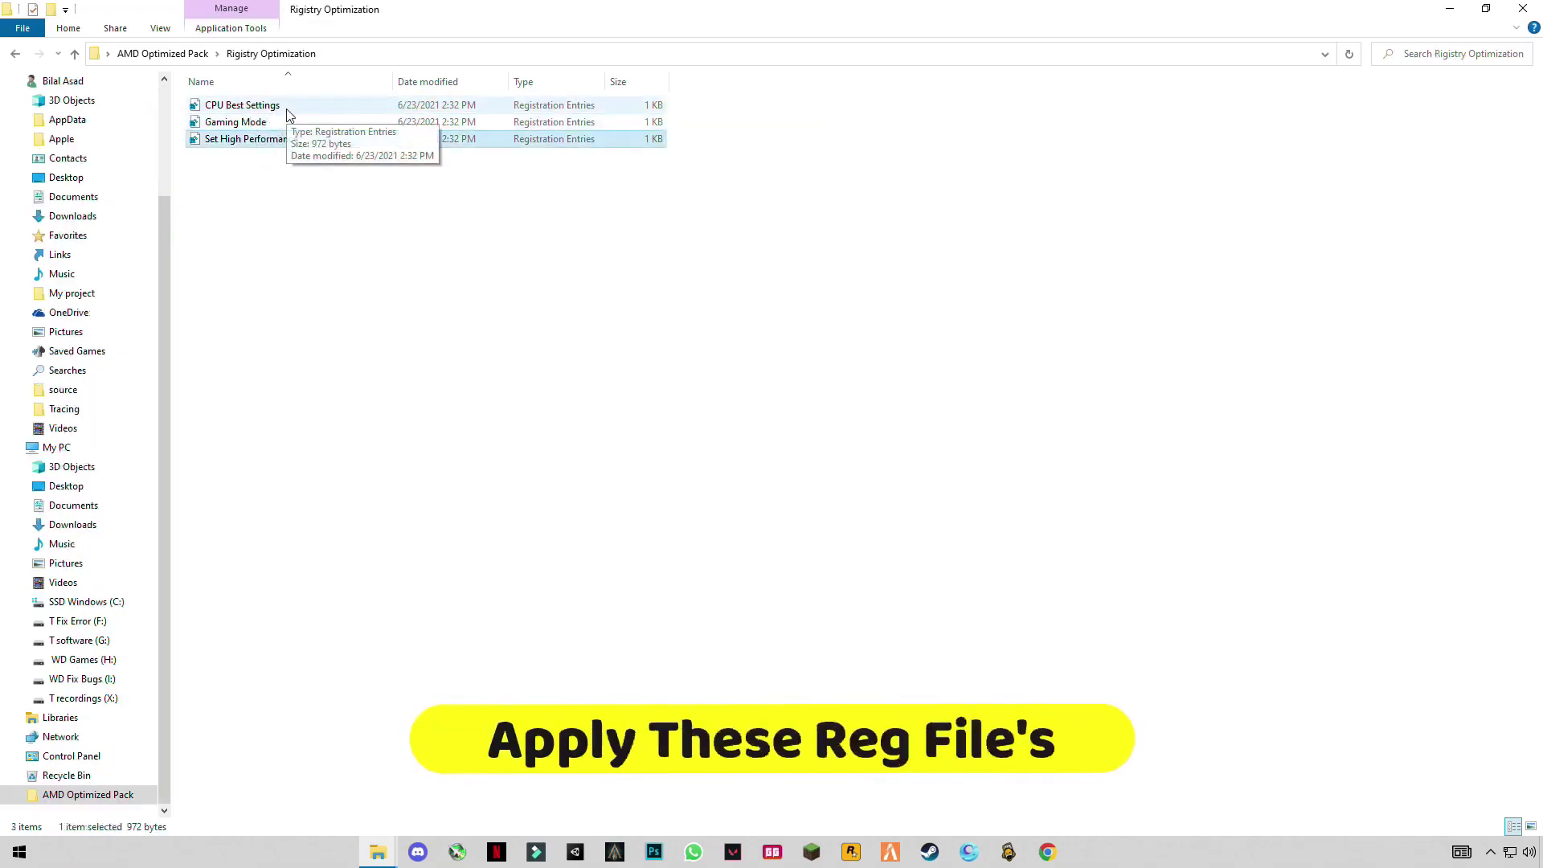
pyautogui.doubleClick(283, 109)
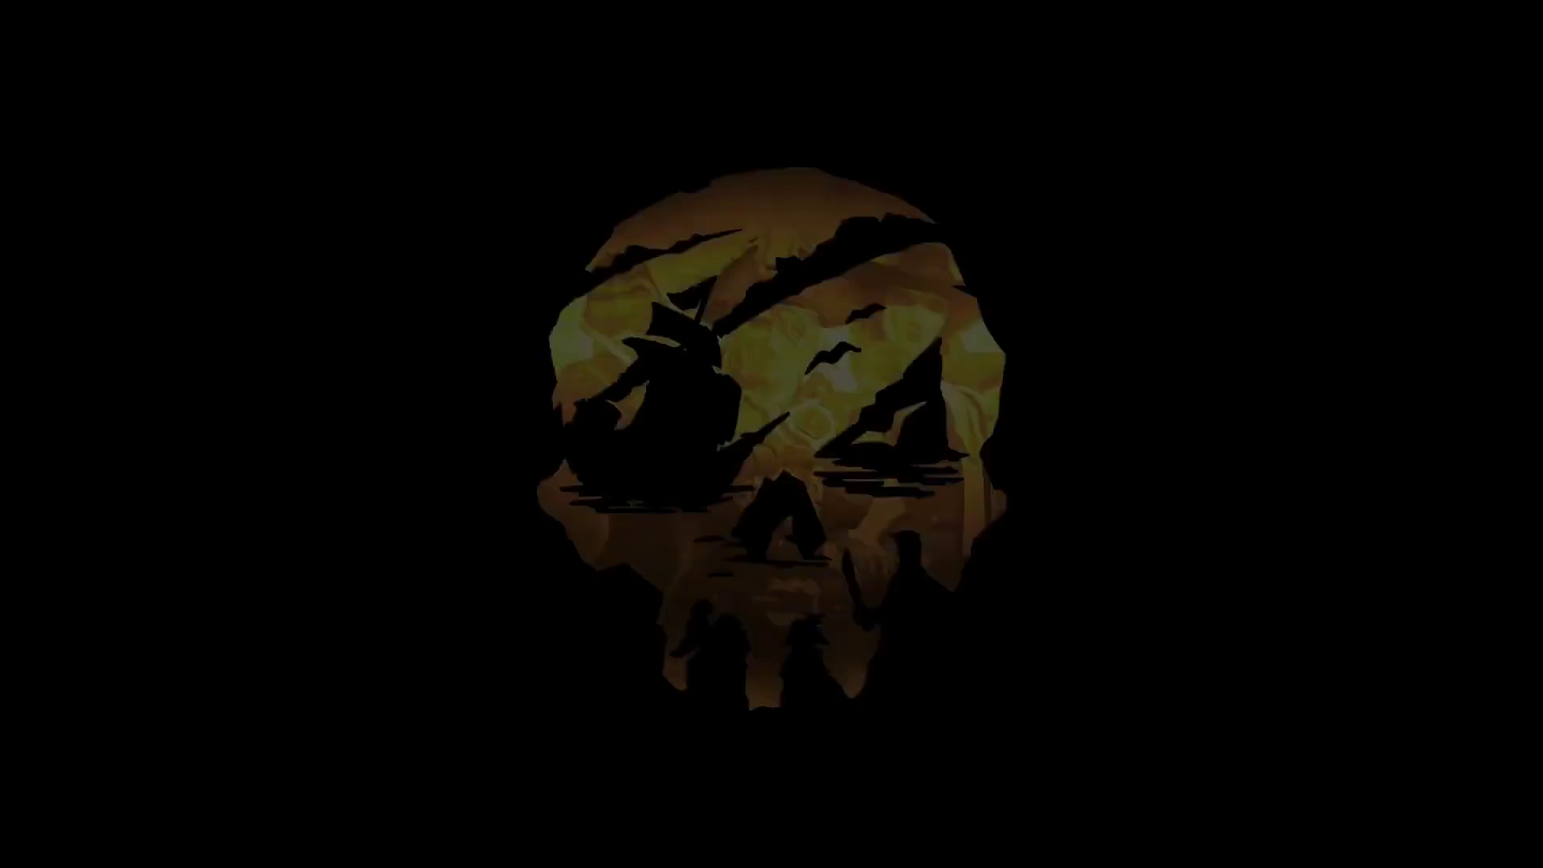
pyautogui.click(752, 527)
pyautogui.click(894, 451)
pyautogui.click(951, 427)
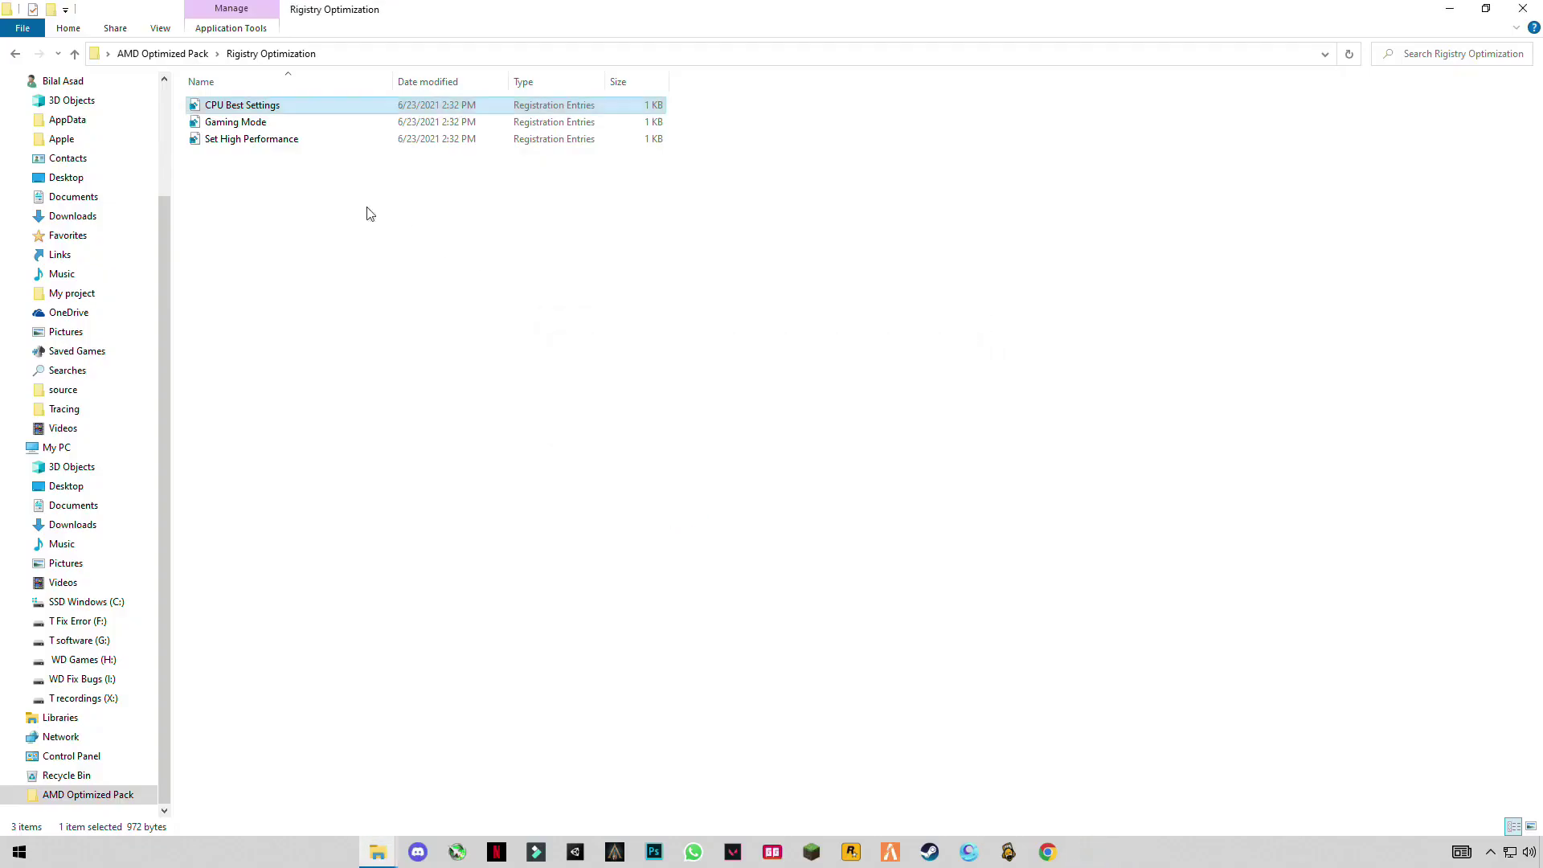
# Step: Merge the Gaming Mode file into the registry, accepting all confirmations
pyautogui.doubleClick(224, 124)
pyautogui.click(748, 526)
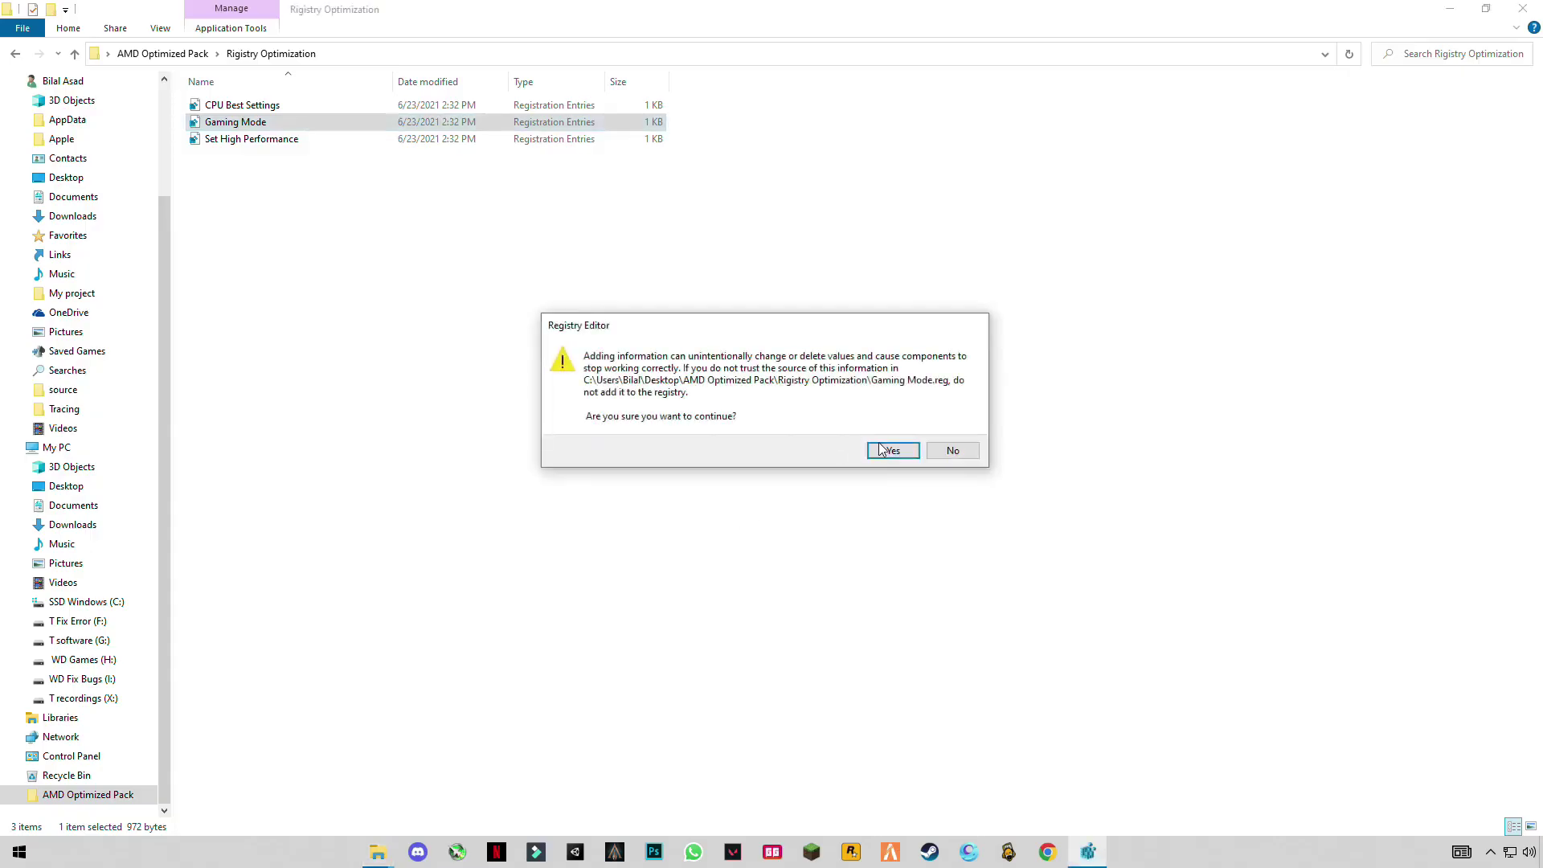
pyautogui.click(884, 450)
pyautogui.click(951, 425)
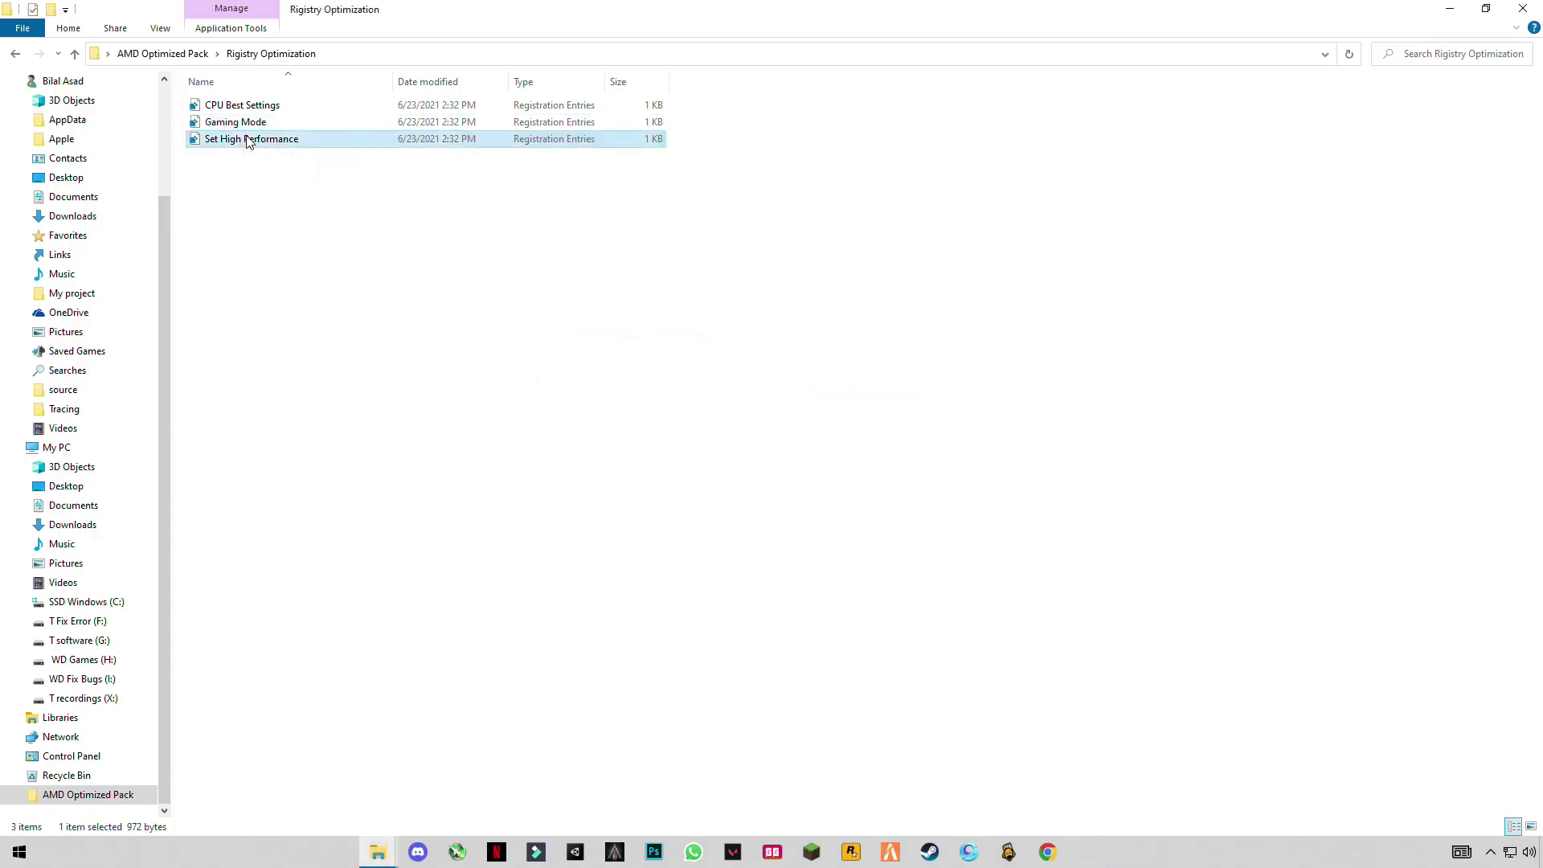
# Step: Merge the Set High Performance file into the registry, accept all confirmations and close the folder window
pyautogui.doubleClick(249, 140)
pyautogui.click(708, 527)
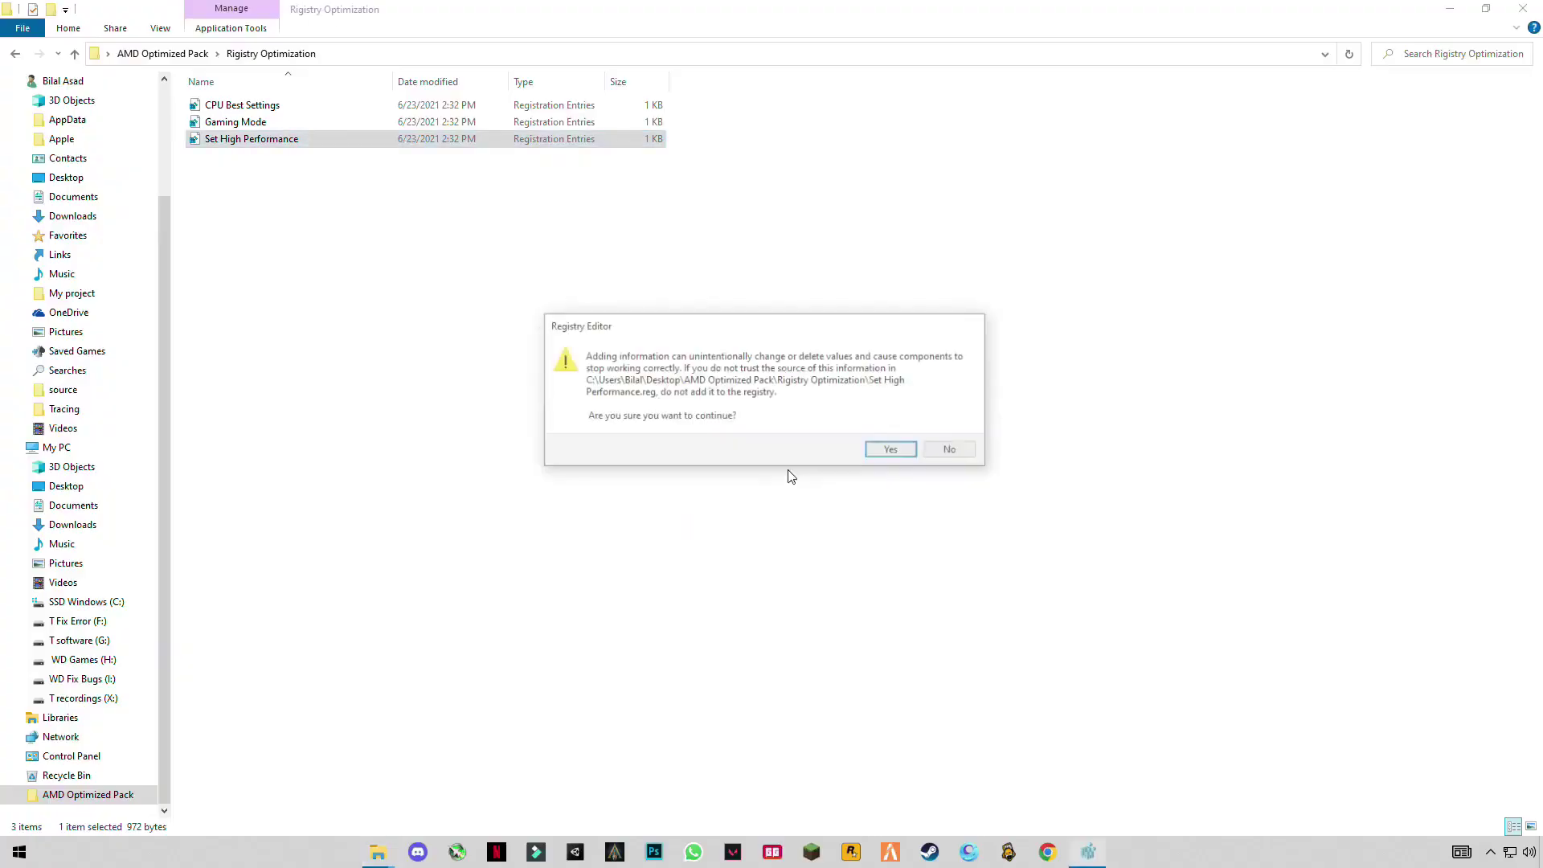
pyautogui.click(882, 451)
pyautogui.click(950, 425)
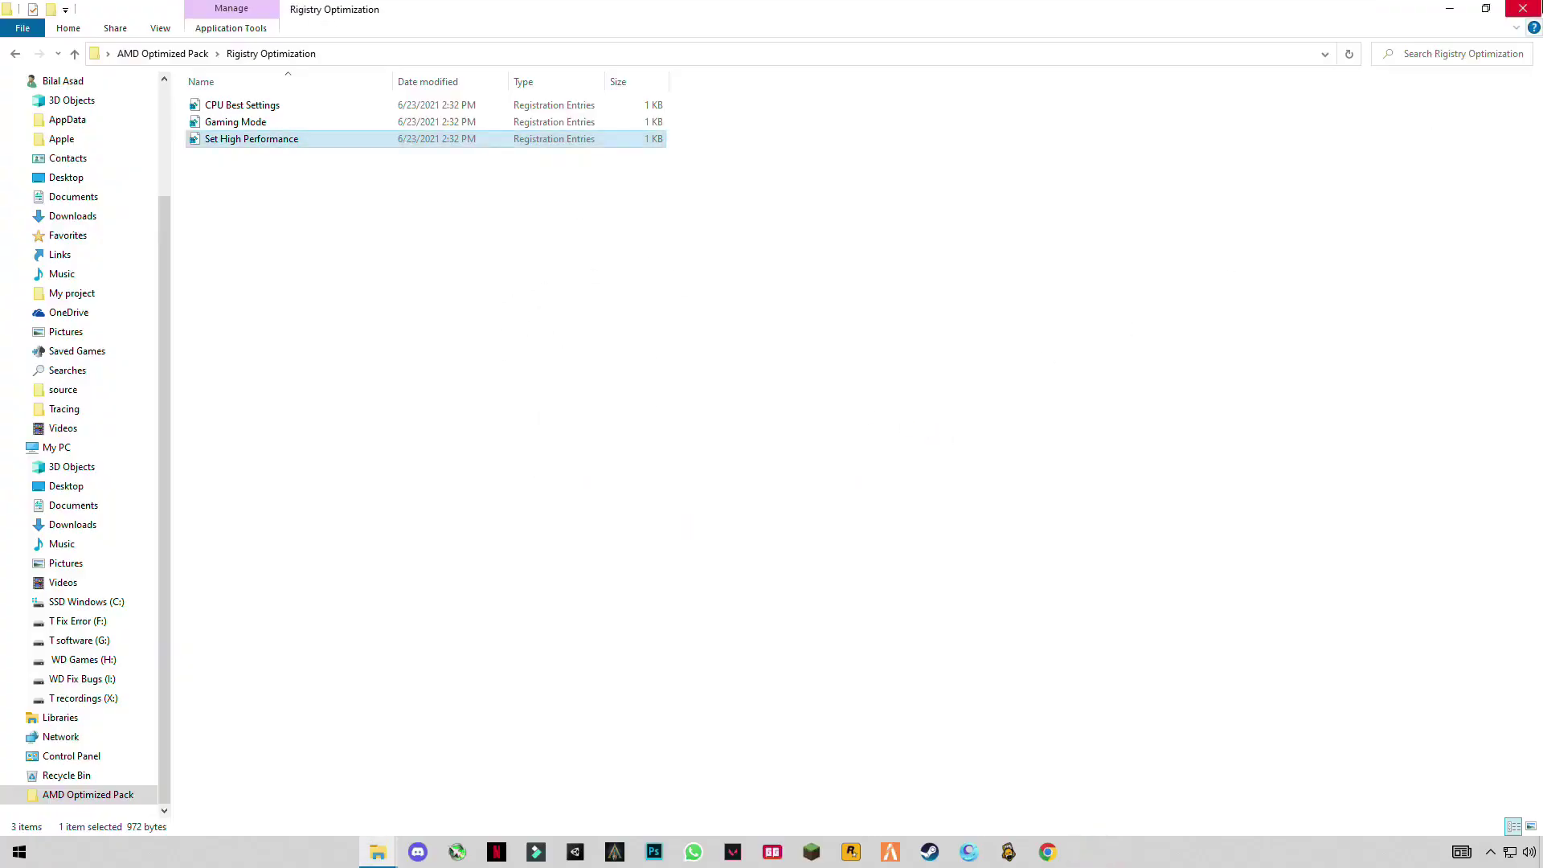
pyautogui.click(1523, 8)
pyautogui.rightClick(31, 20)
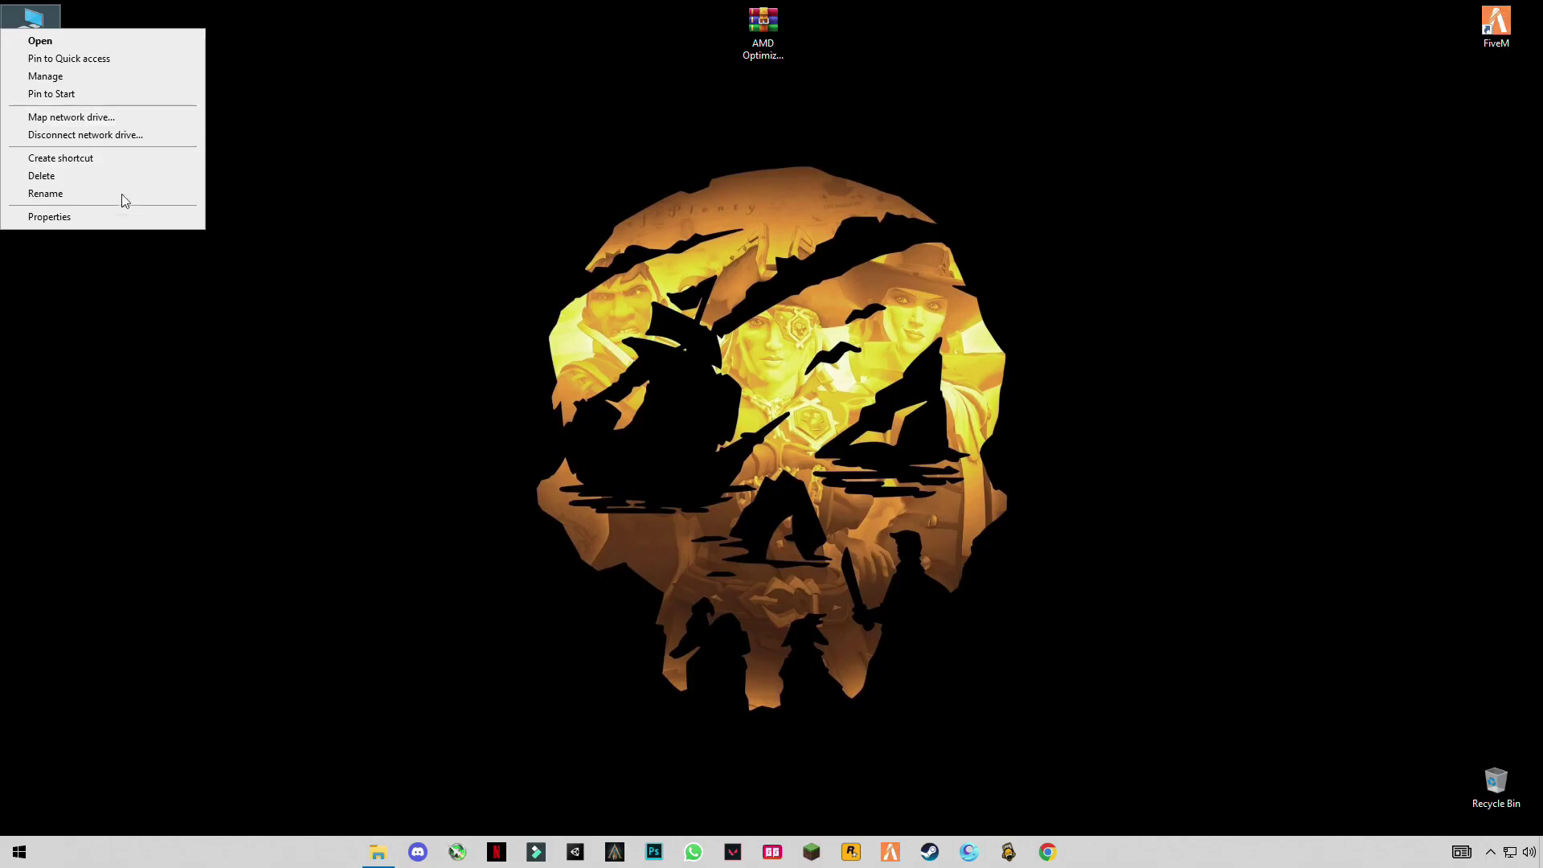
pyautogui.click(75, 217)
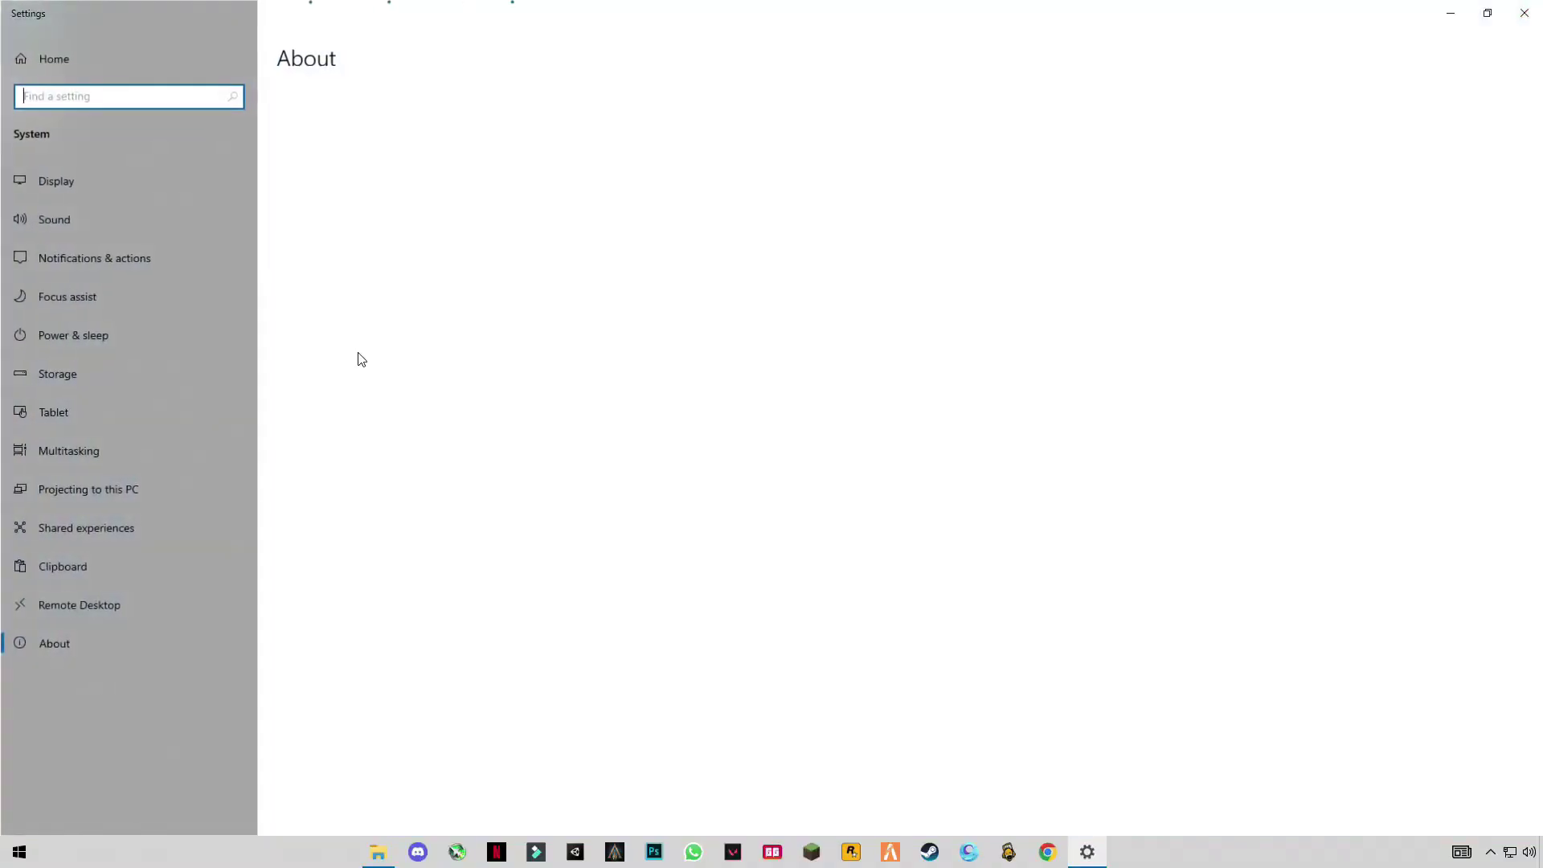
pyautogui.click(1525, 13)
# Step: Open the classic system properties from within My PC and bring up the Performance Options in the advanced system settings
pyautogui.doubleClick(30, 20)
pyautogui.rightClick(791, 573)
pyautogui.click(651, 722)
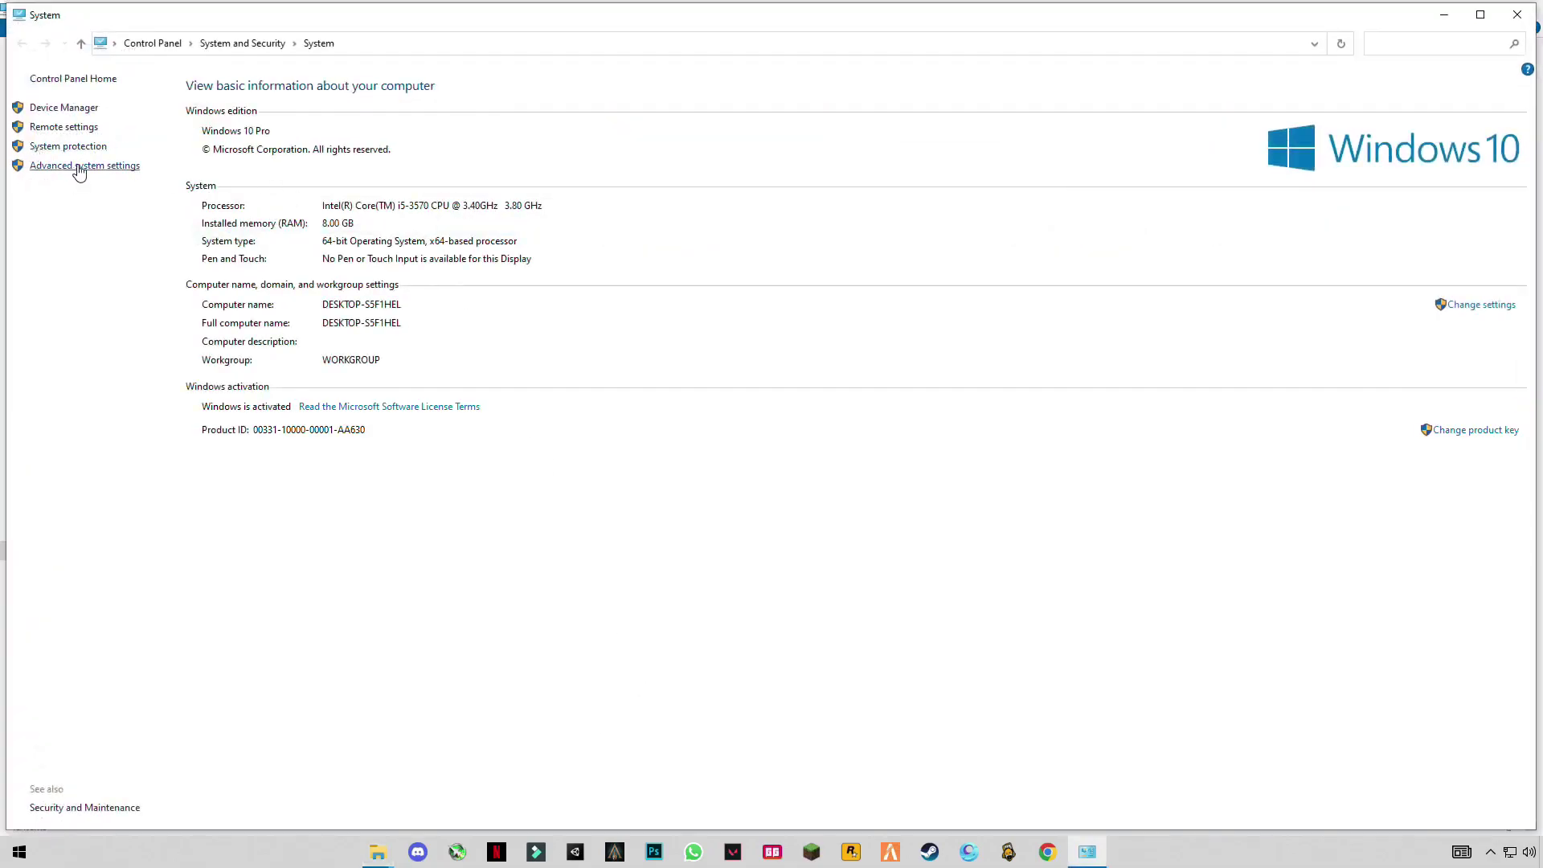
pyautogui.click(76, 166)
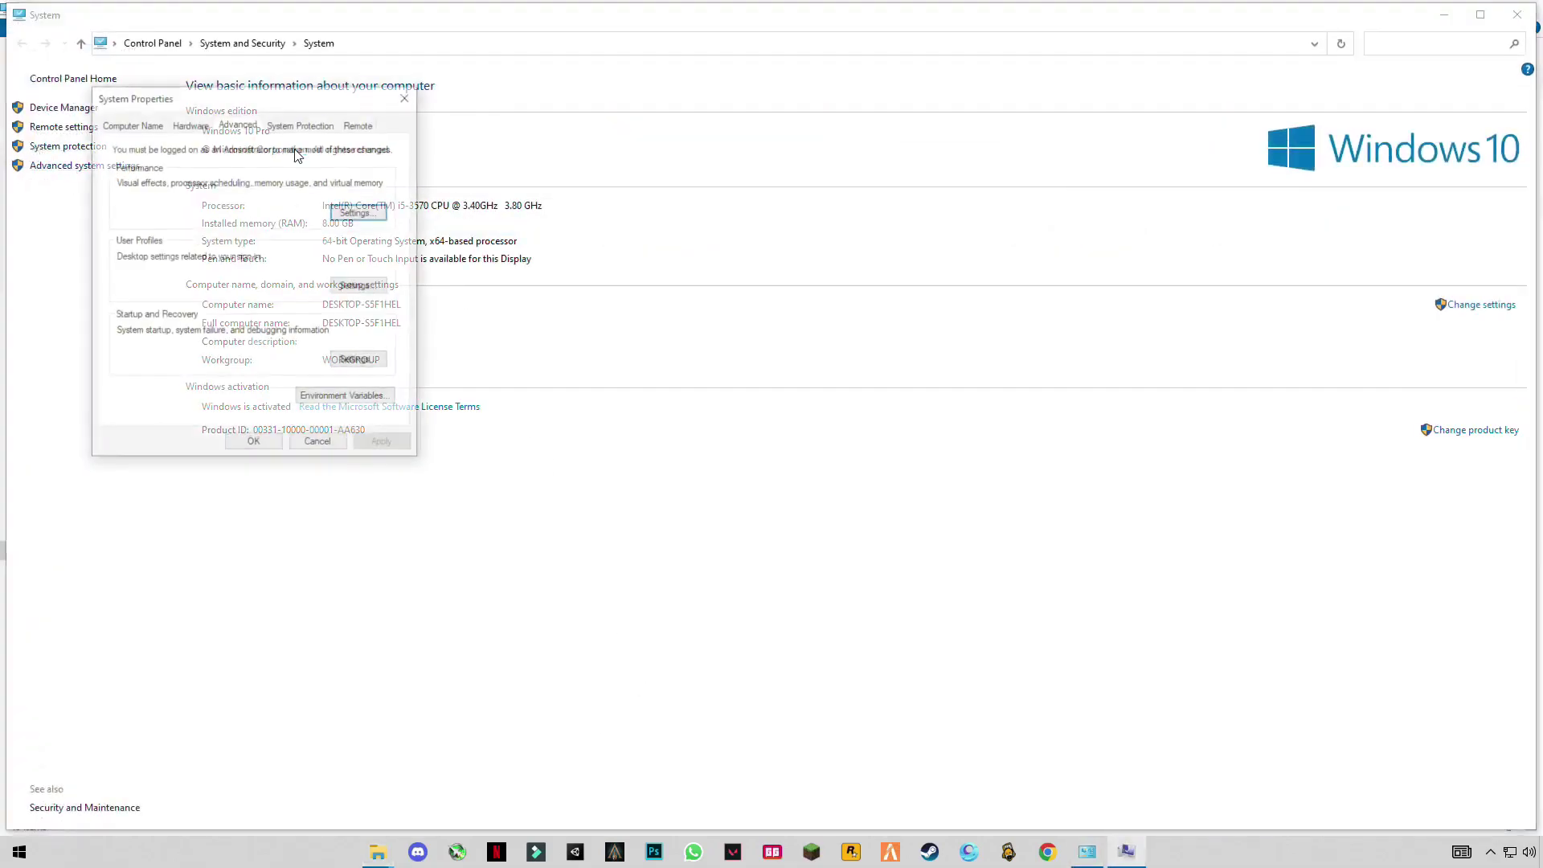
pyautogui.click(357, 213)
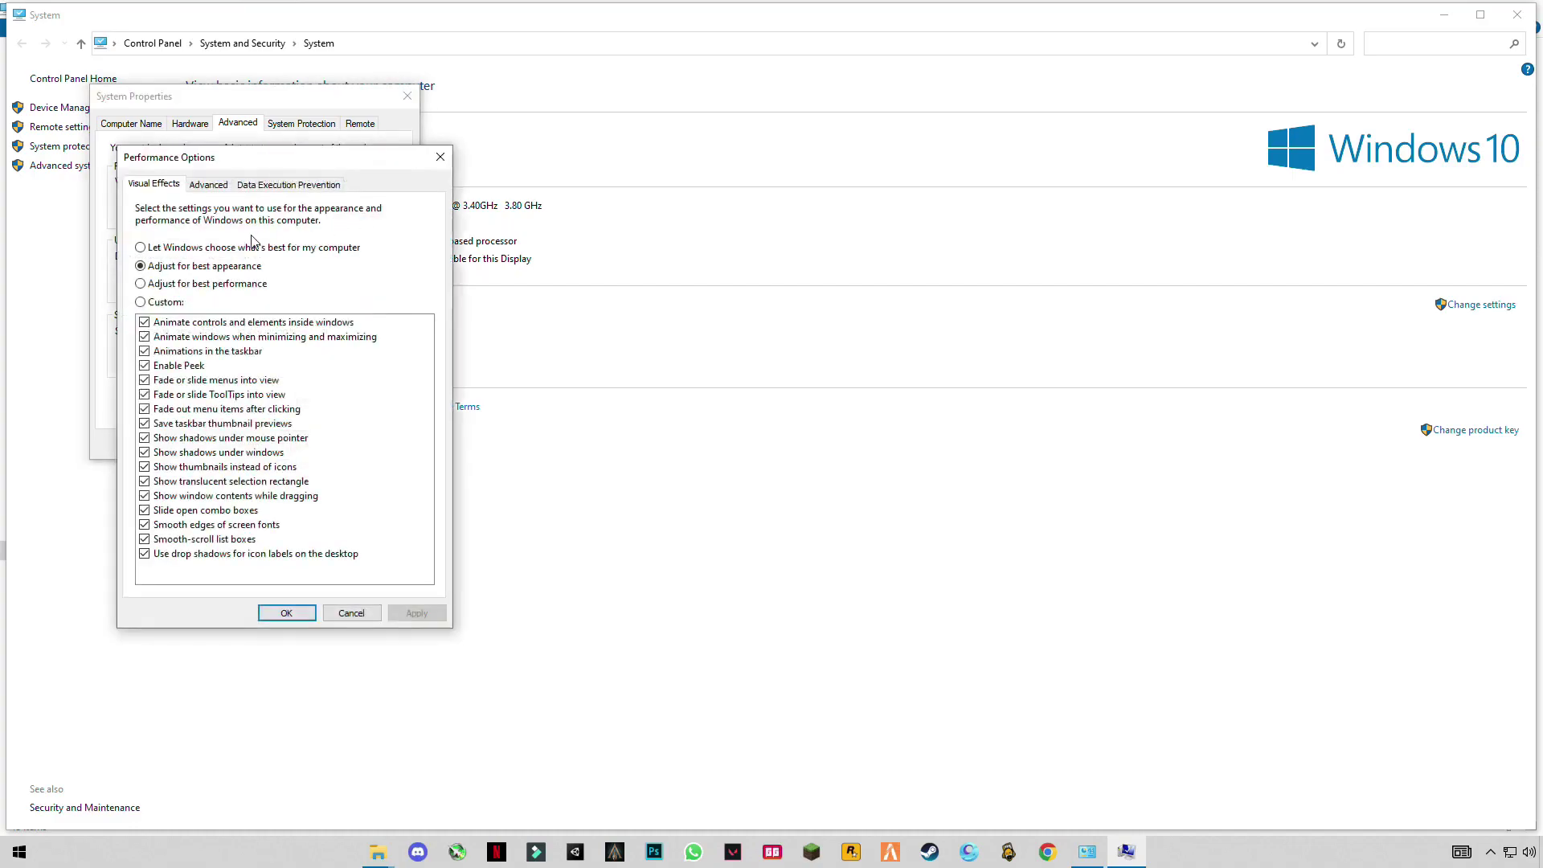
# Step: Set the visual effects to Adjust for best performance, apply the change and close all open dialogs and windows
pyautogui.click(209, 185)
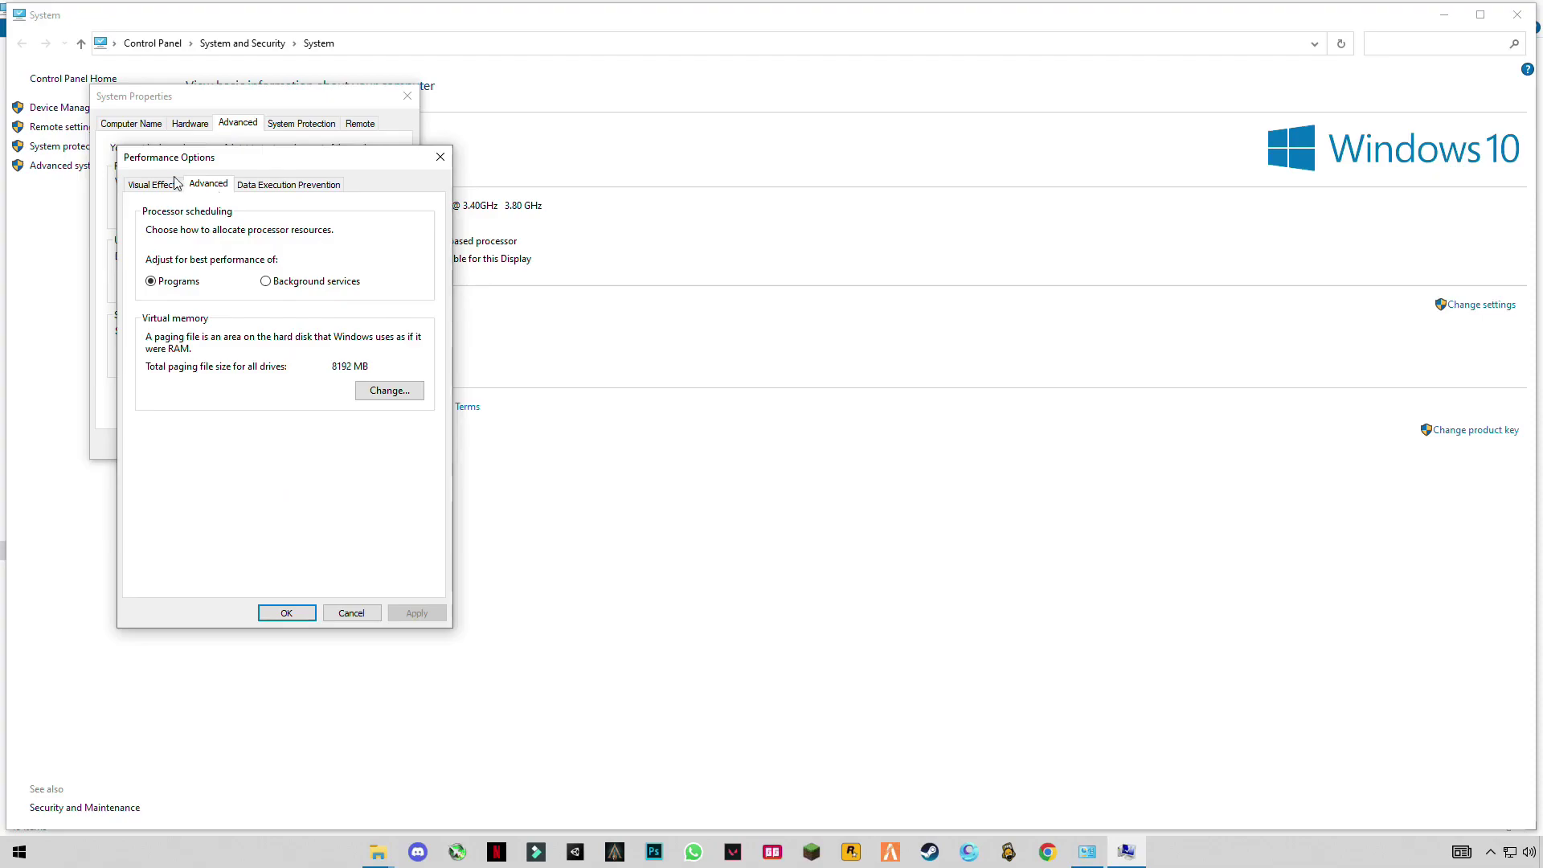
pyautogui.click(172, 186)
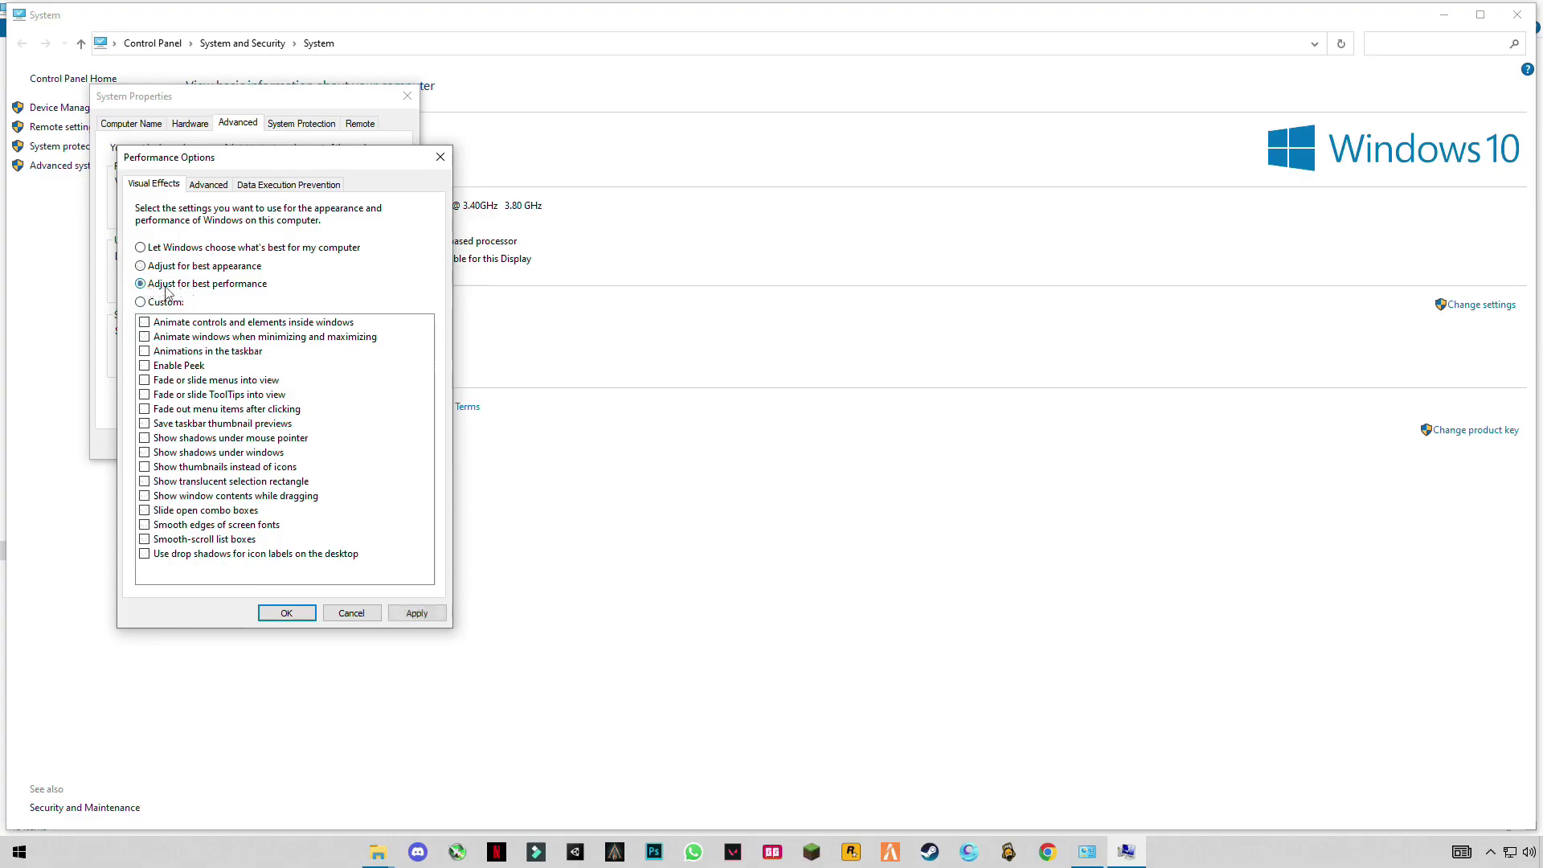
pyautogui.click(417, 613)
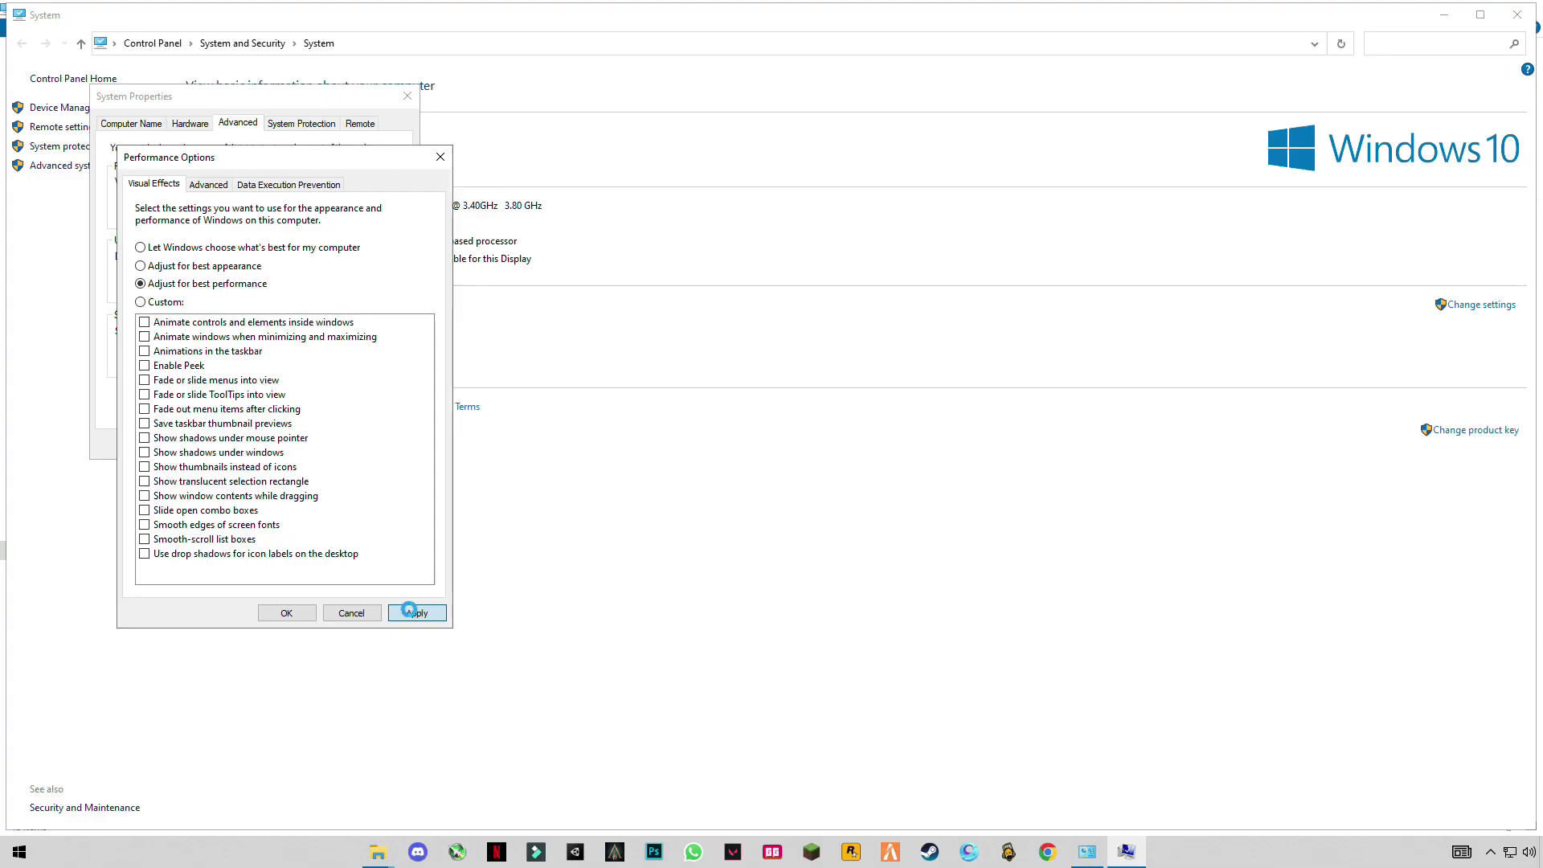
pyautogui.click(286, 614)
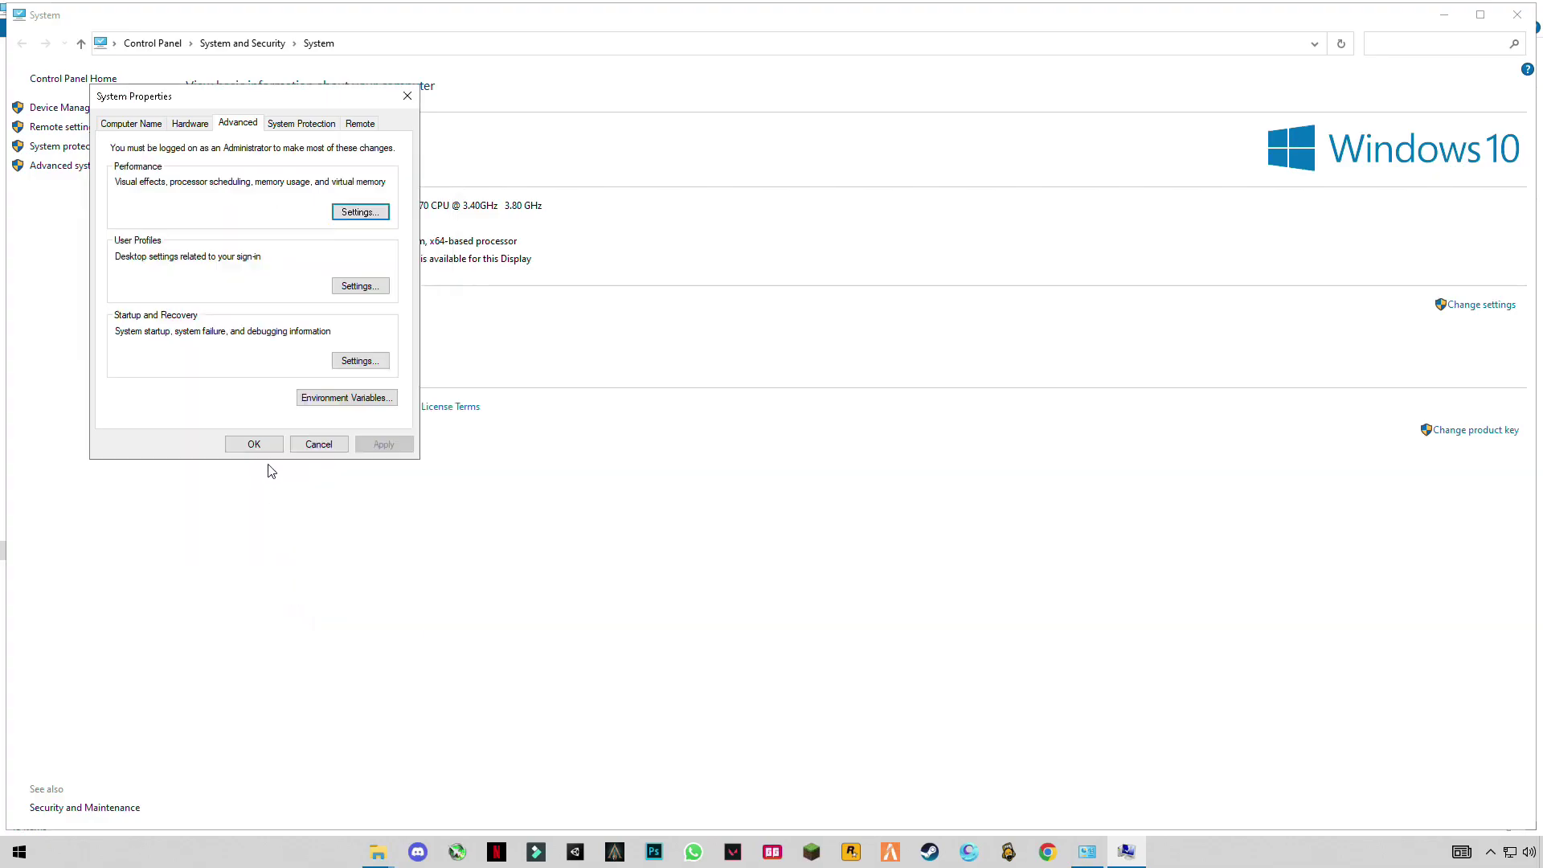
pyautogui.click(254, 442)
pyautogui.click(1516, 15)
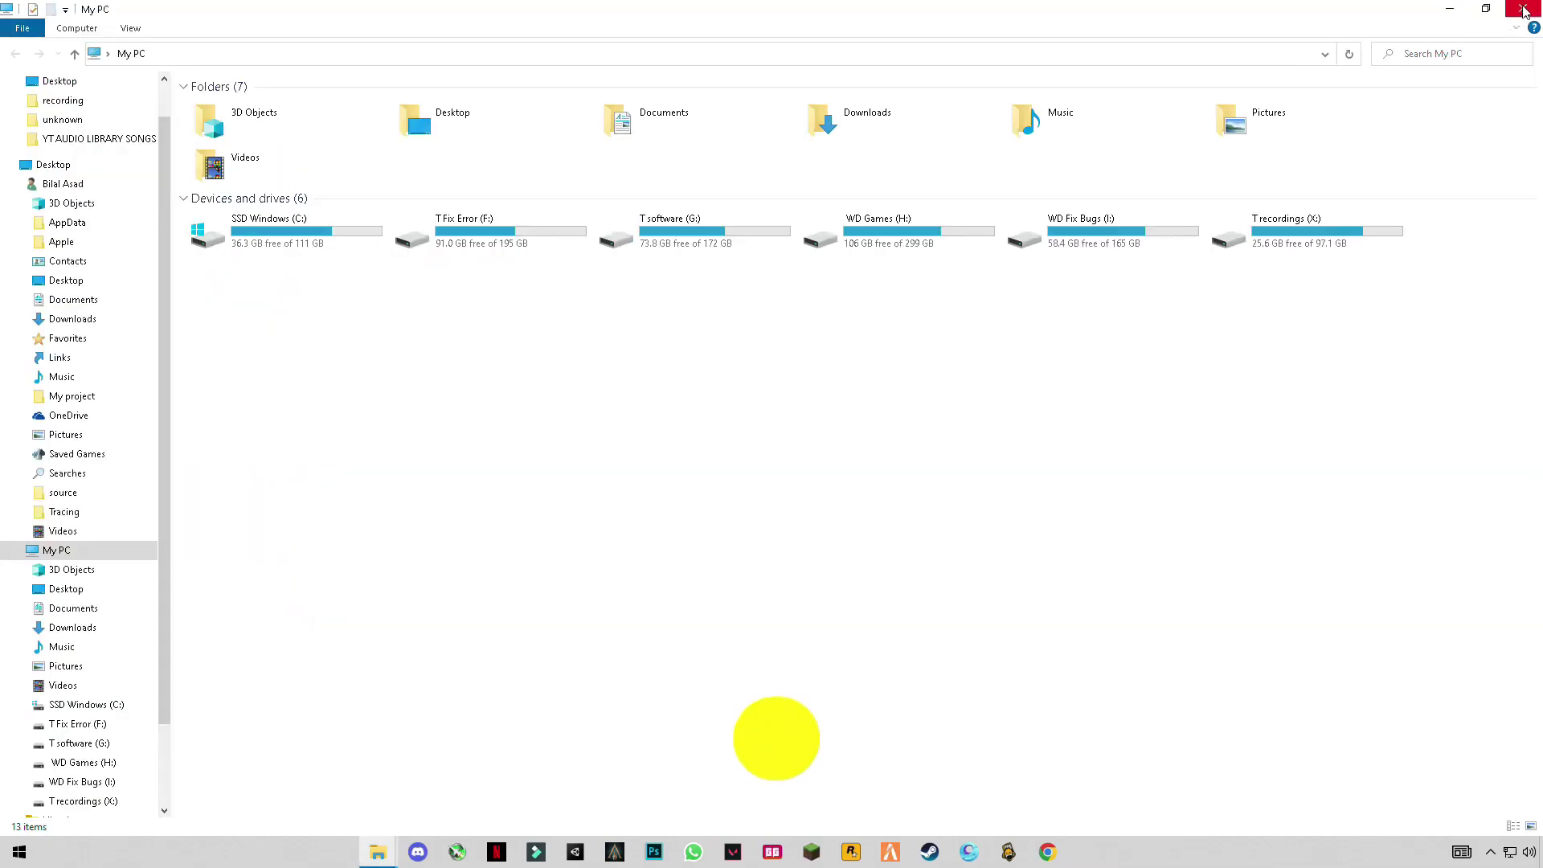
pyautogui.click(1516, 15)
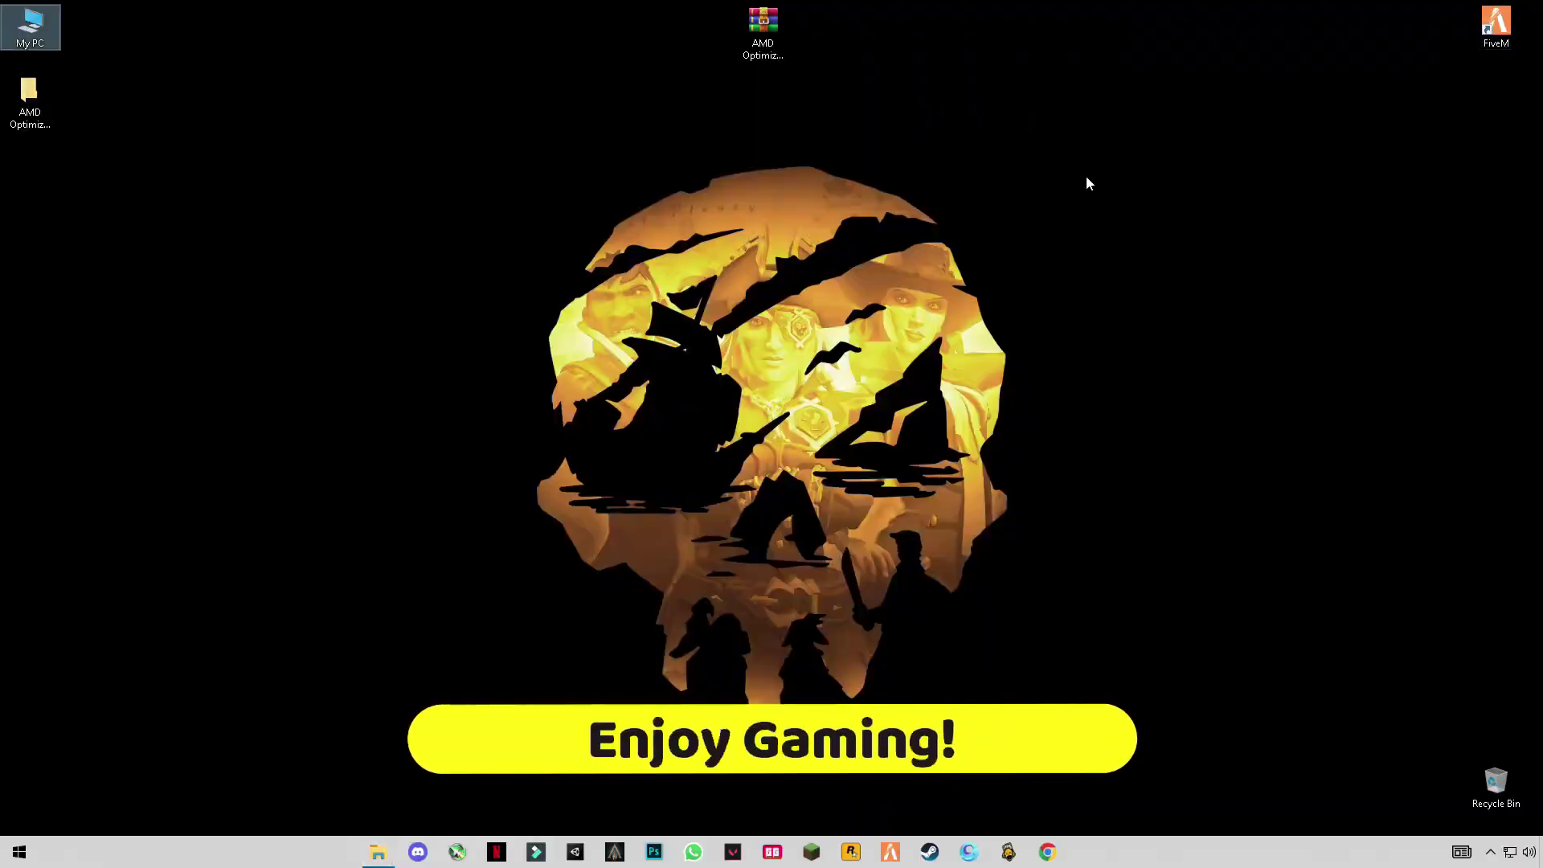